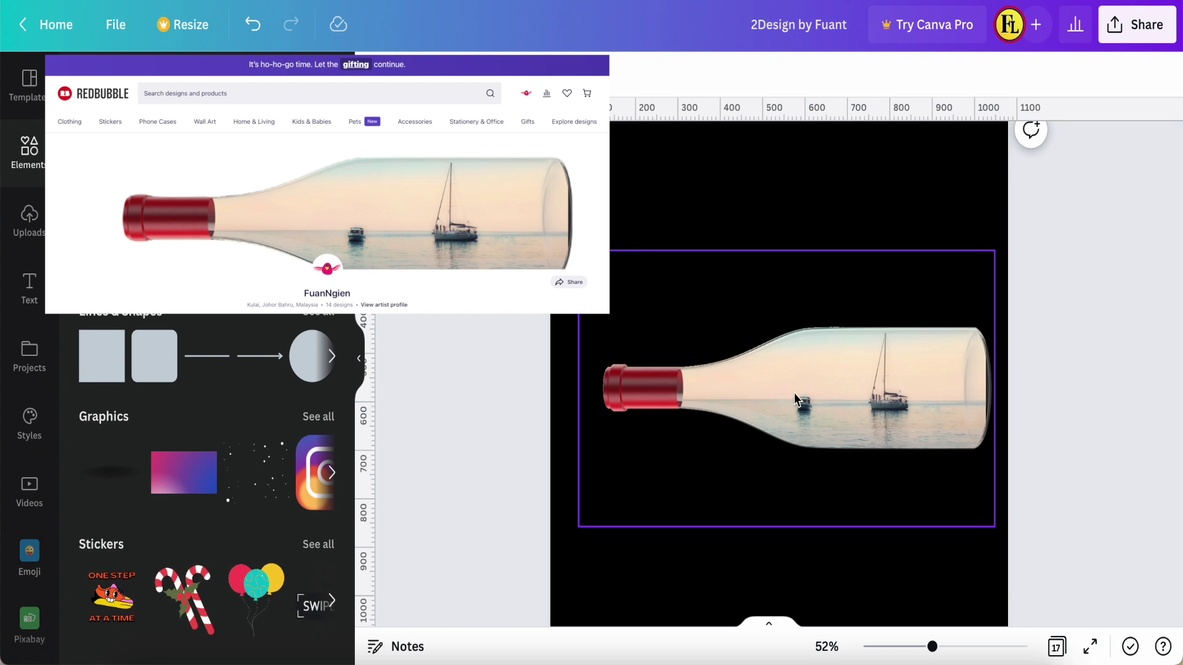
- Scroll past the wine glass and turtle-glass pages down to the empty bottle page
click(795, 399)
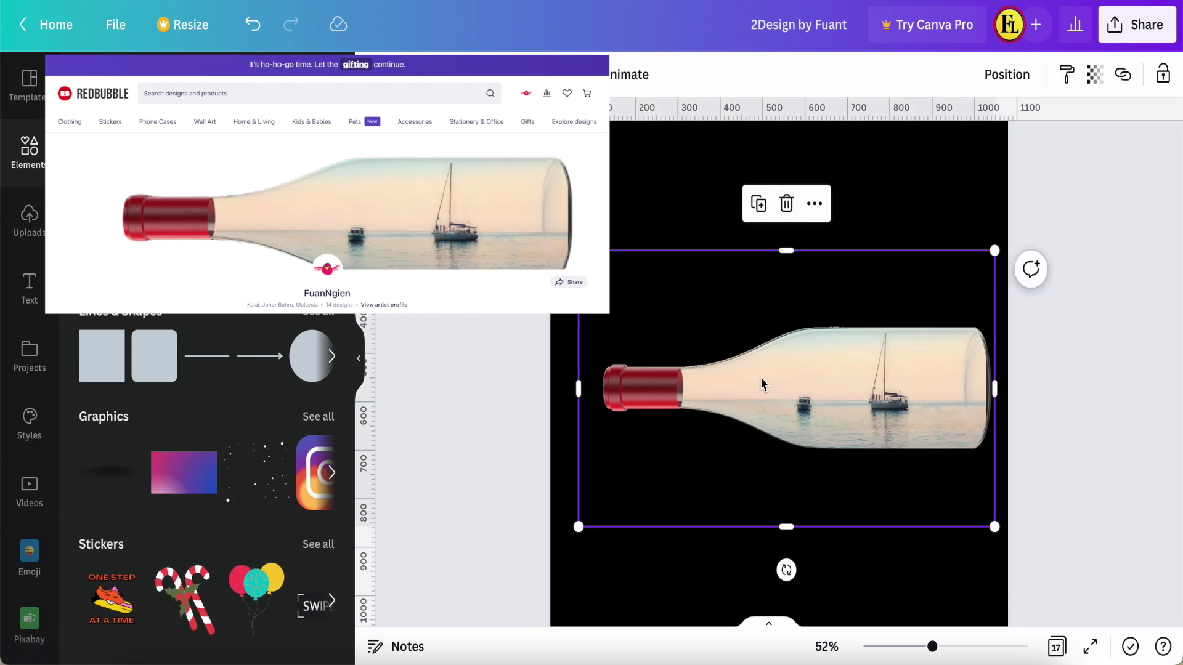
click(502, 325)
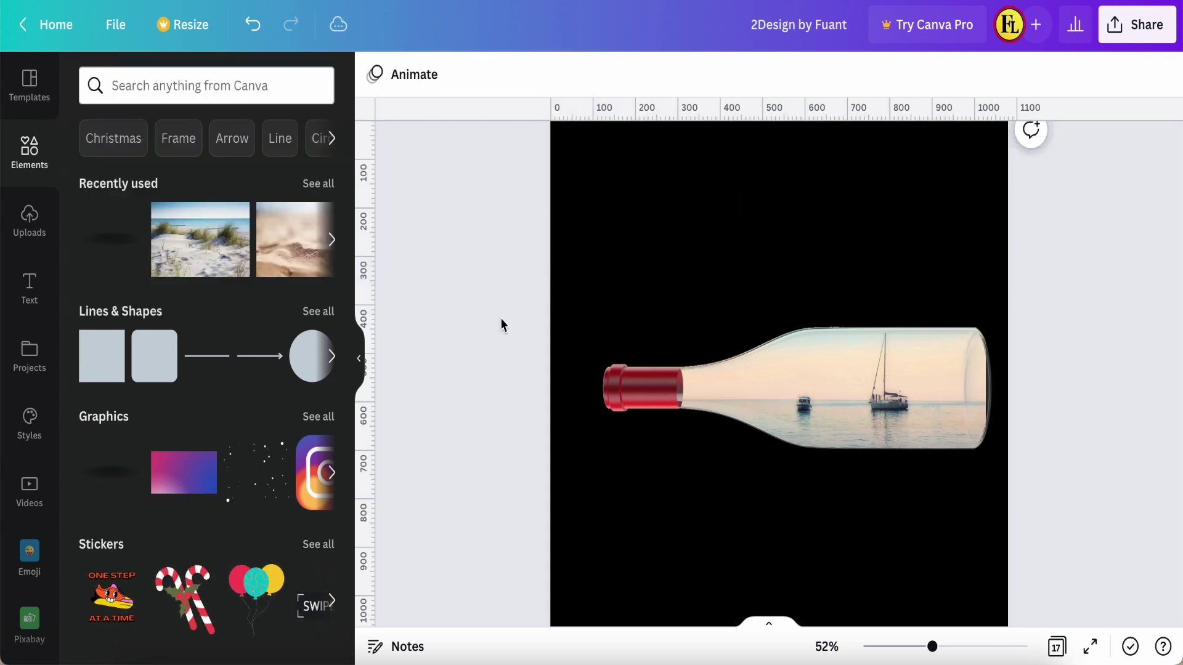
scroll(473, 319, down, 3)
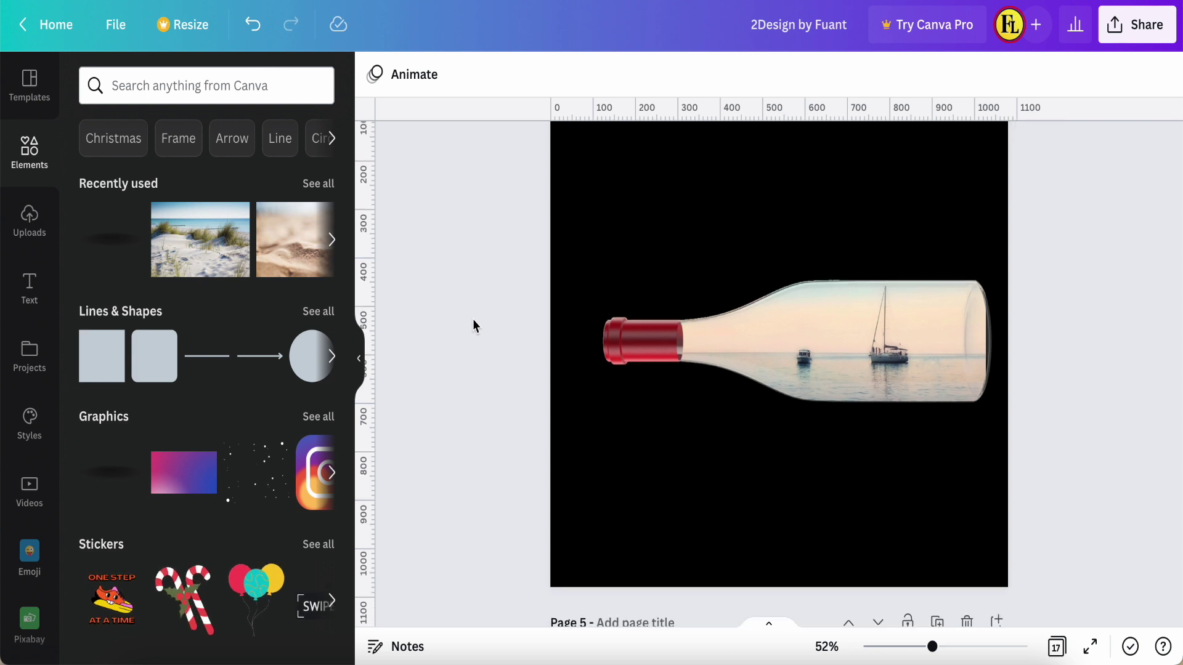
scroll(472, 319, up, 1)
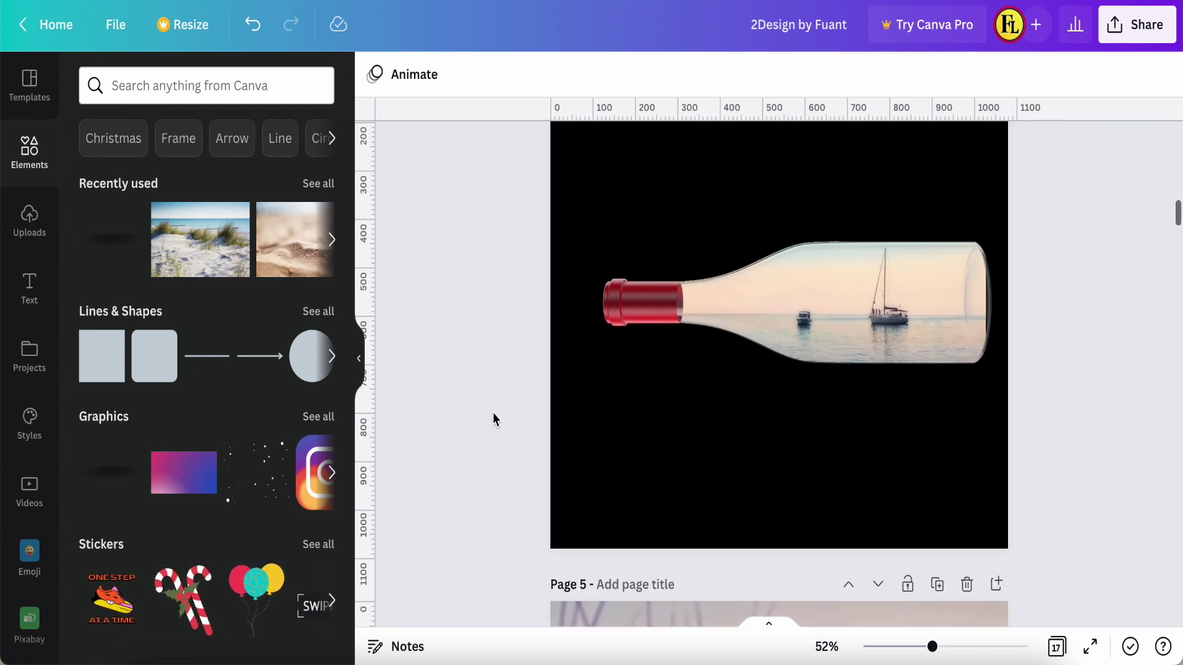
scroll(493, 413, down, 10)
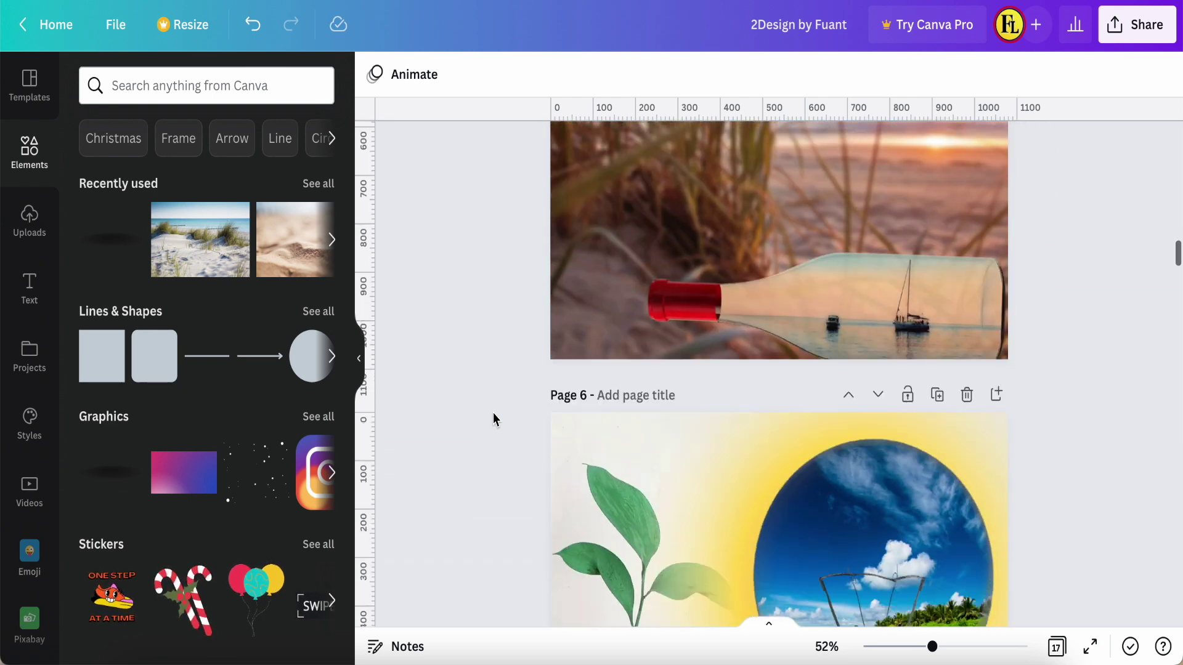
scroll(493, 413, down, 10)
scroll(492, 413, up, 1)
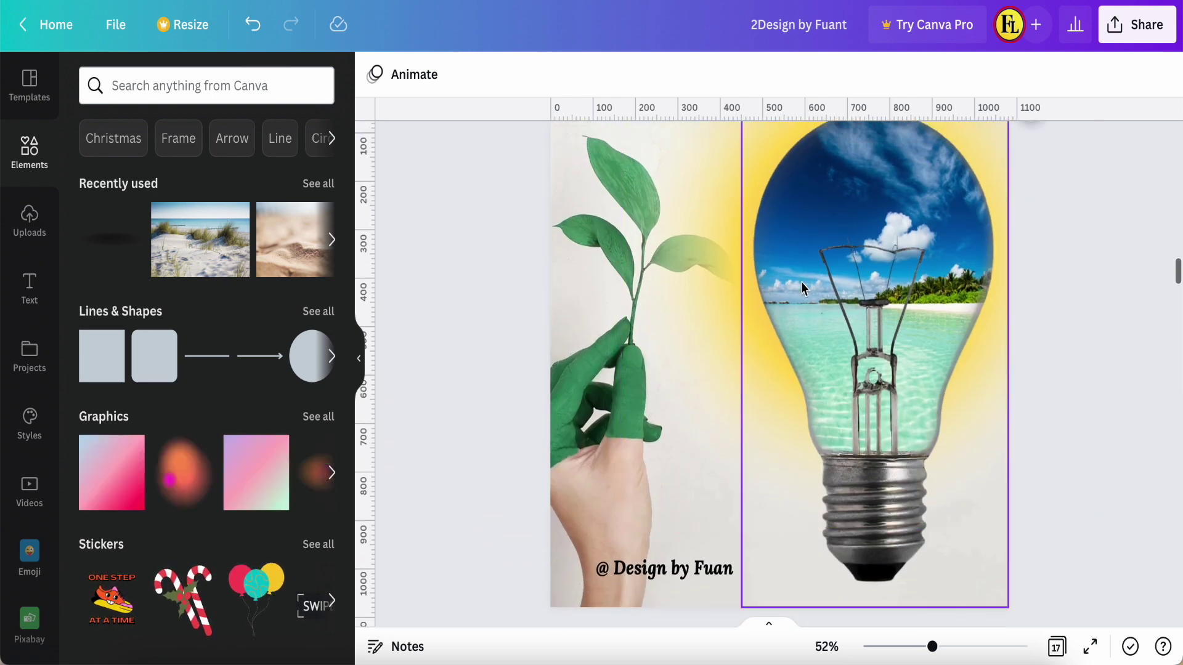
scroll(802, 287, up, 4)
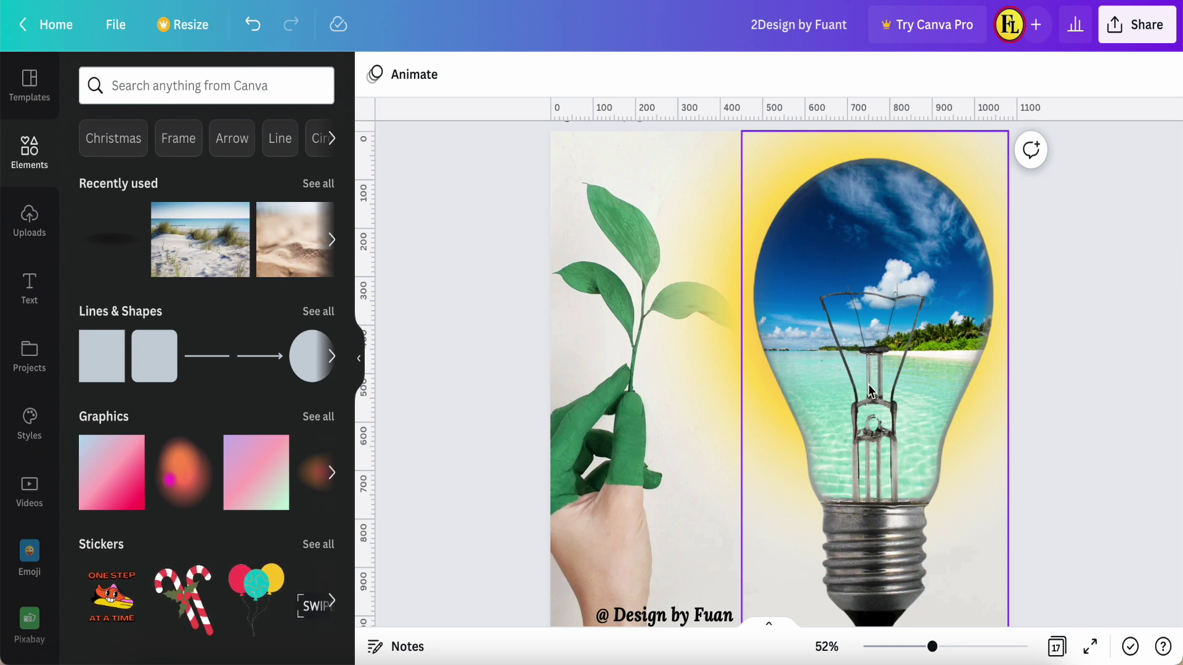
scroll(869, 387, down, 10)
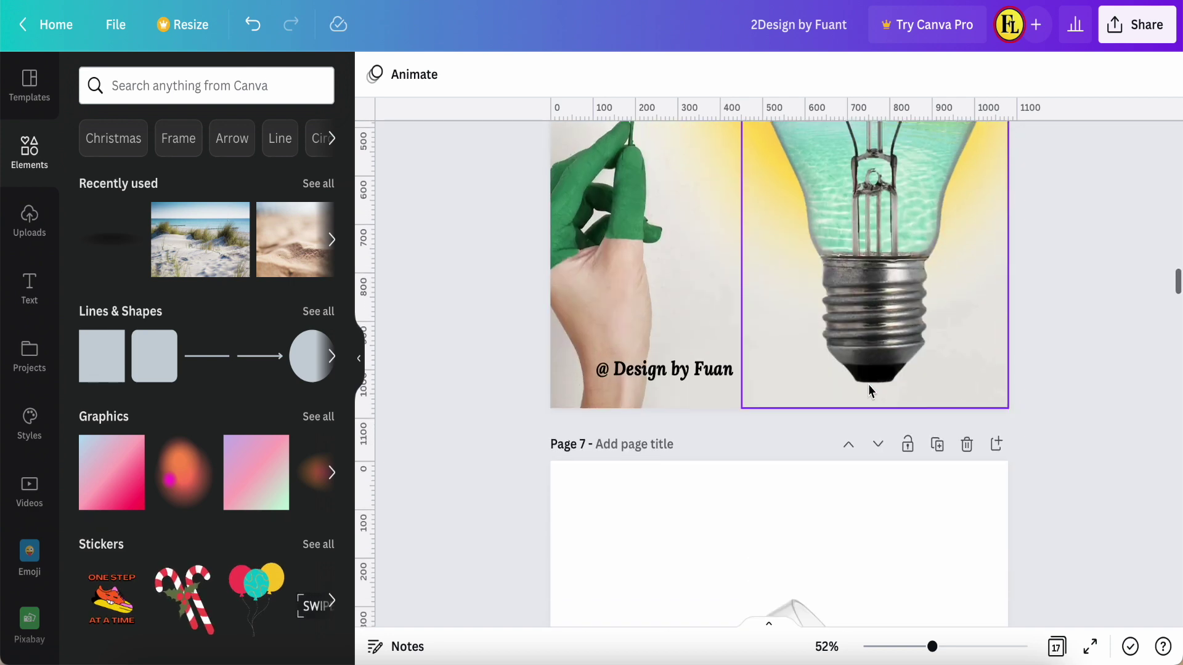
scroll(869, 388, down, 2)
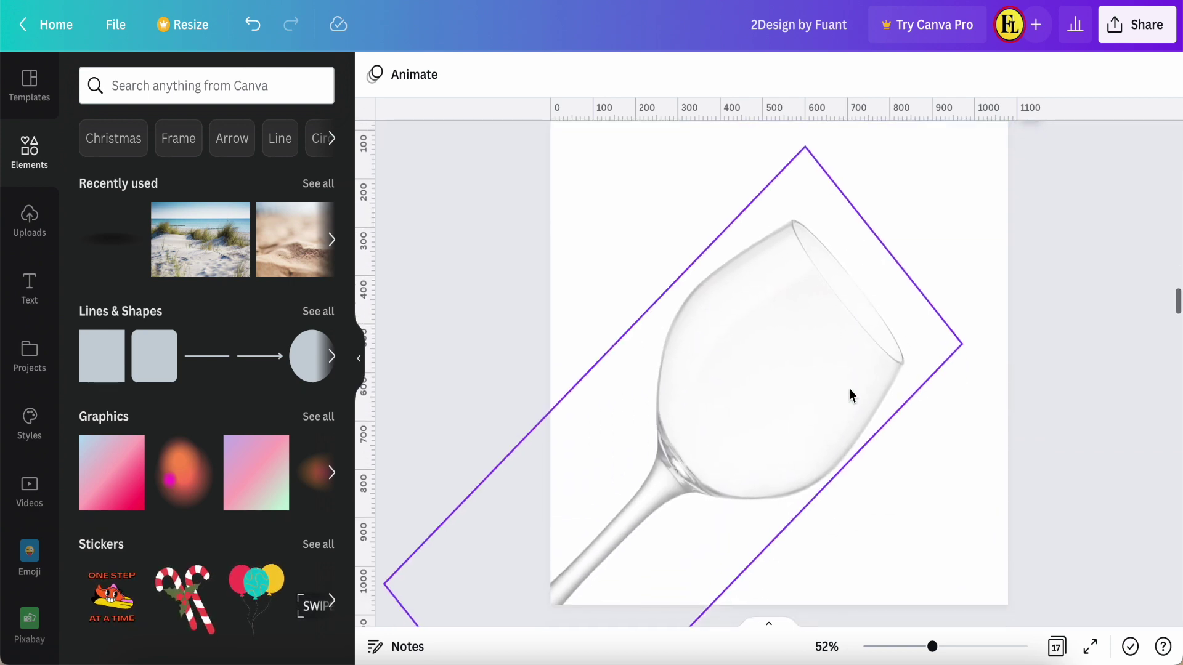
scroll(775, 411, down, 1)
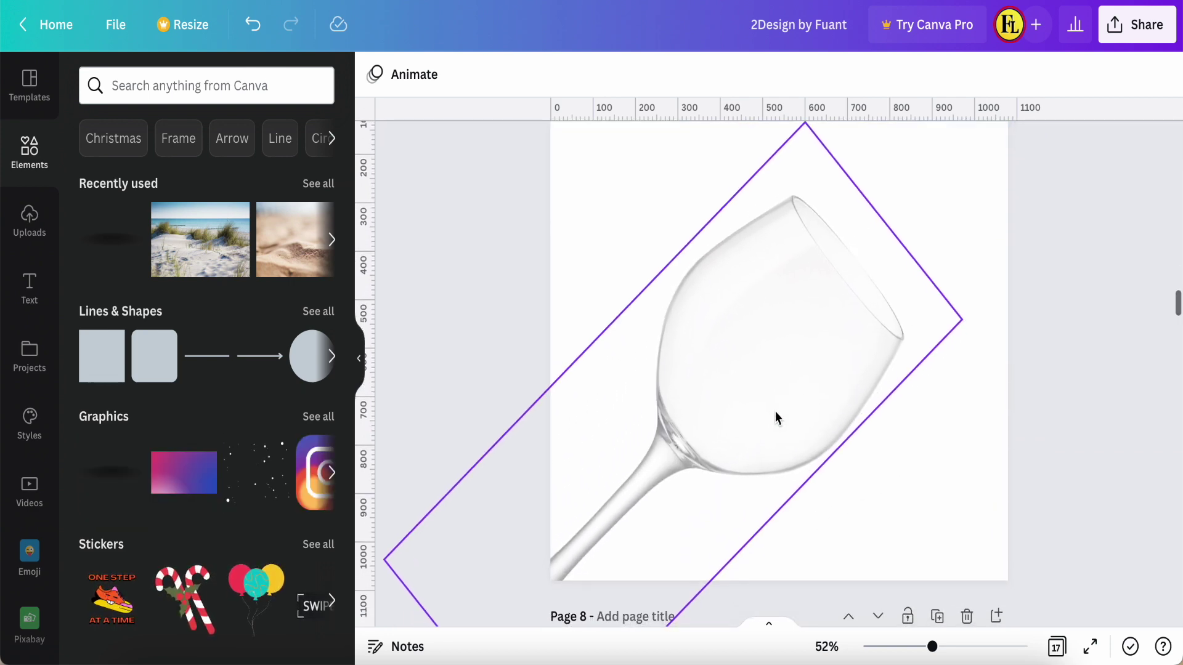
scroll(775, 412, down, 15)
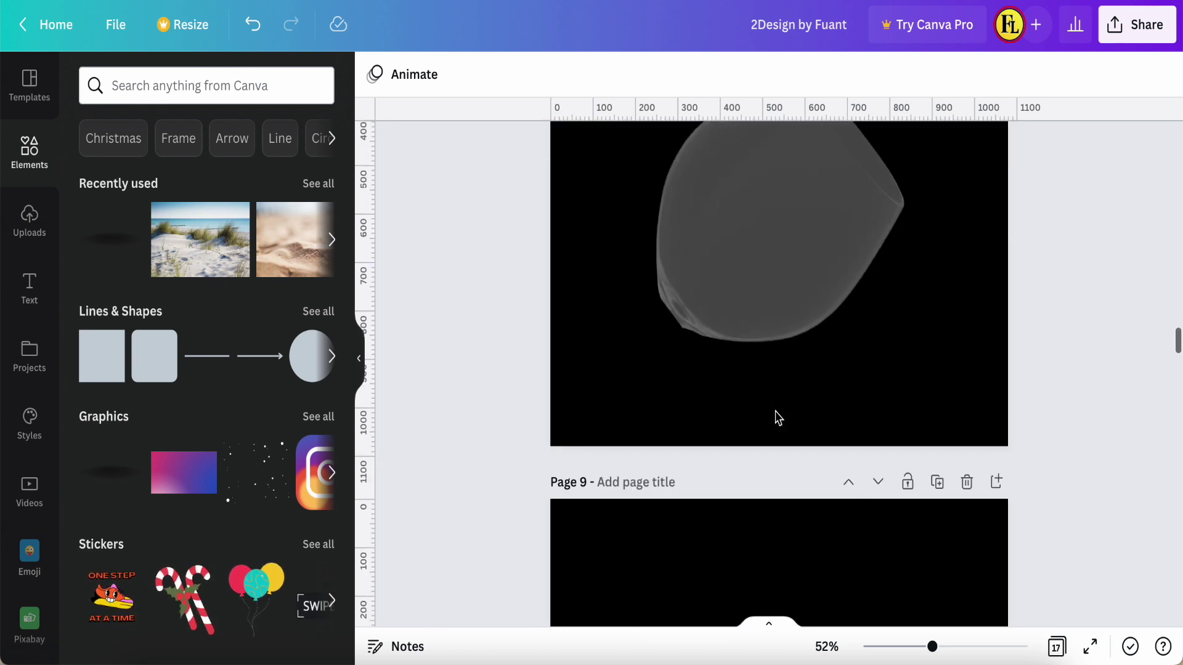
scroll(778, 418, down, 8)
scroll(778, 418, up, 1)
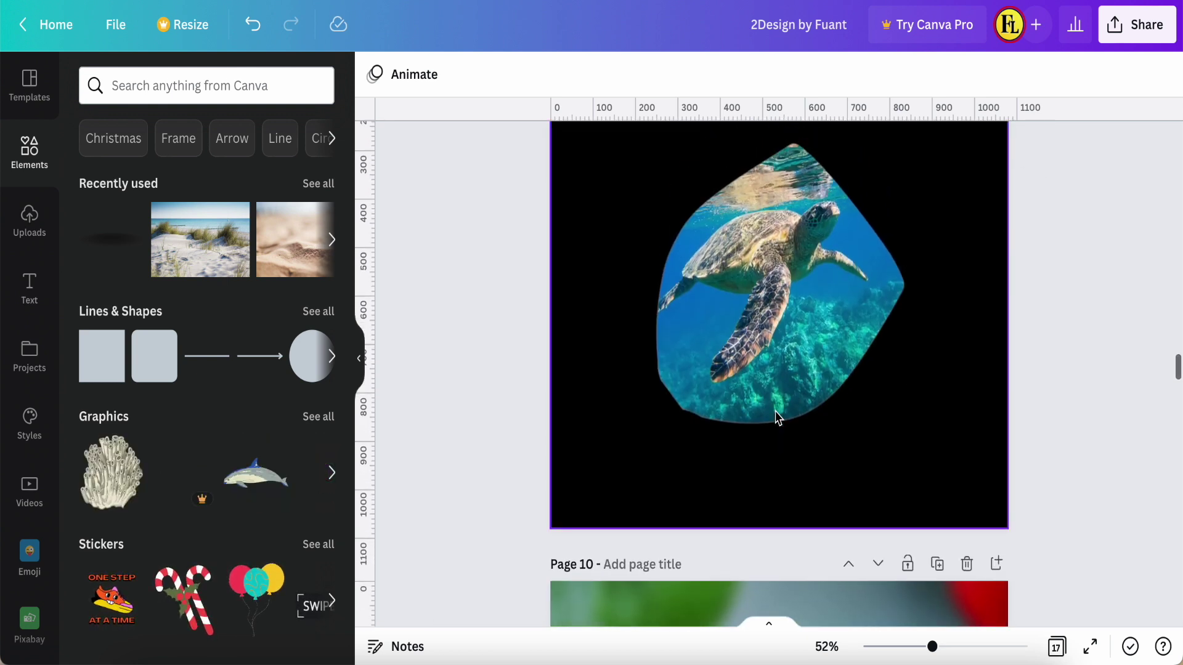
scroll(775, 411, down, 9)
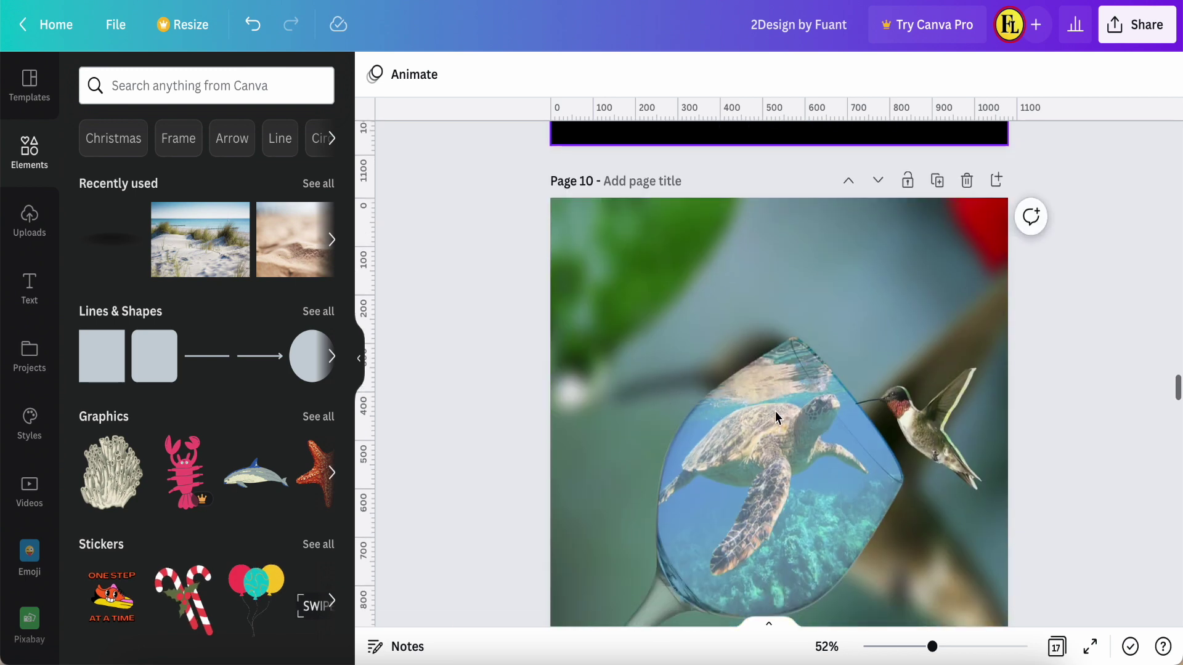
scroll(775, 411, down, 2)
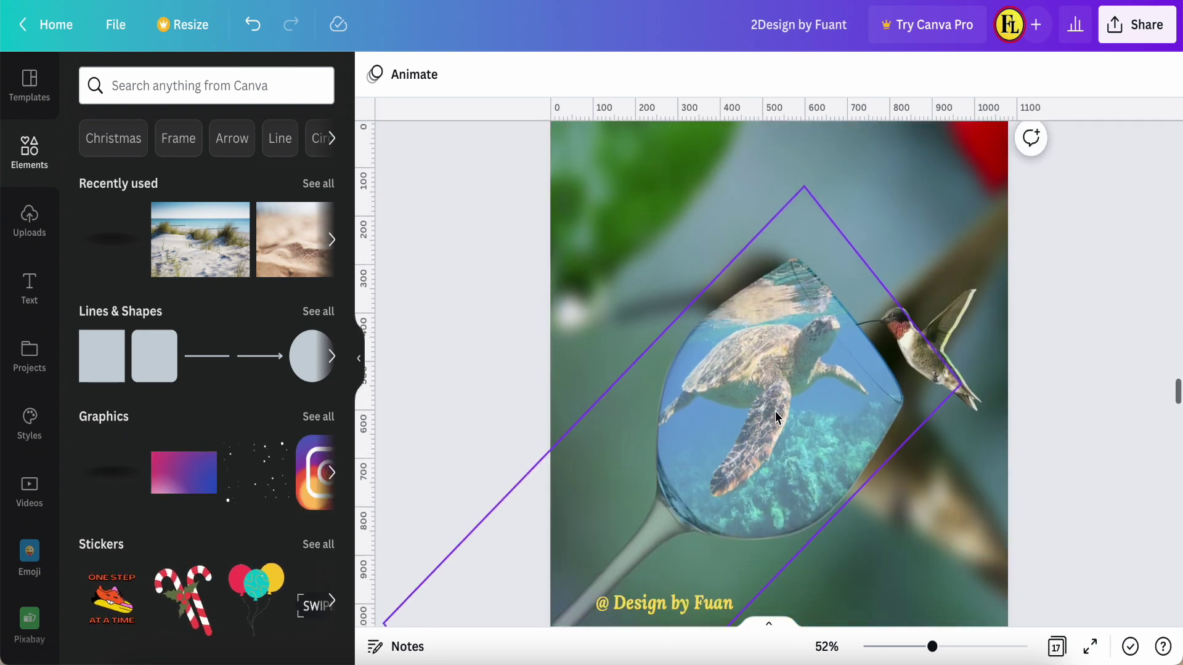
scroll(775, 411, down, 2)
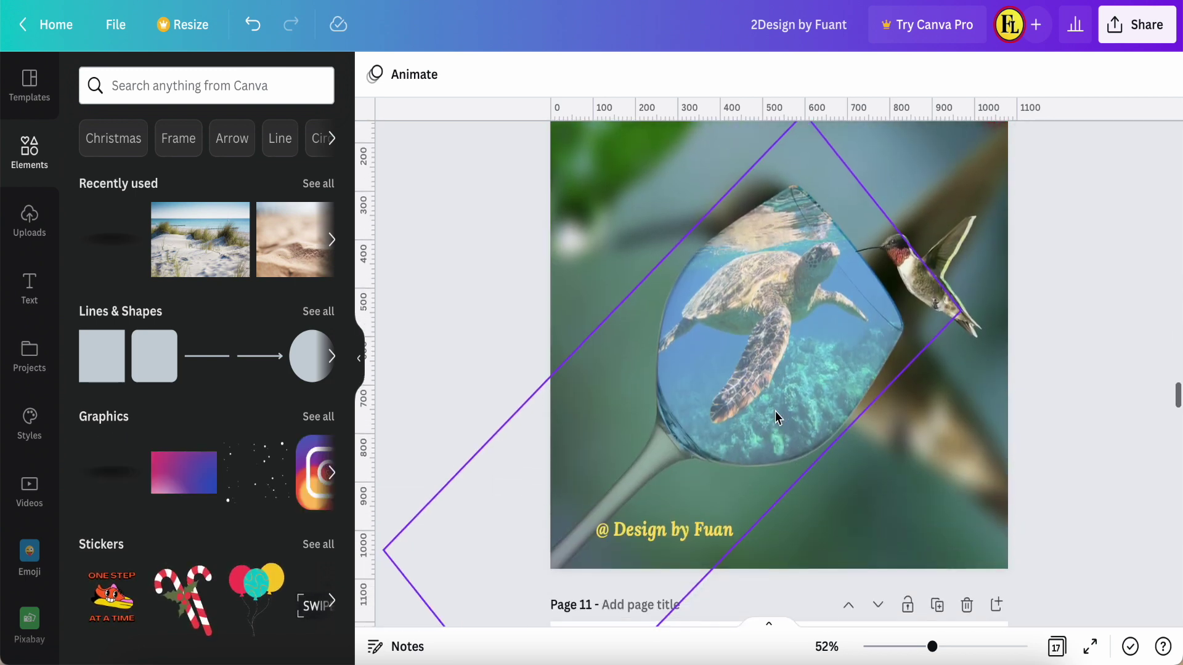
scroll(775, 418, down, 20)
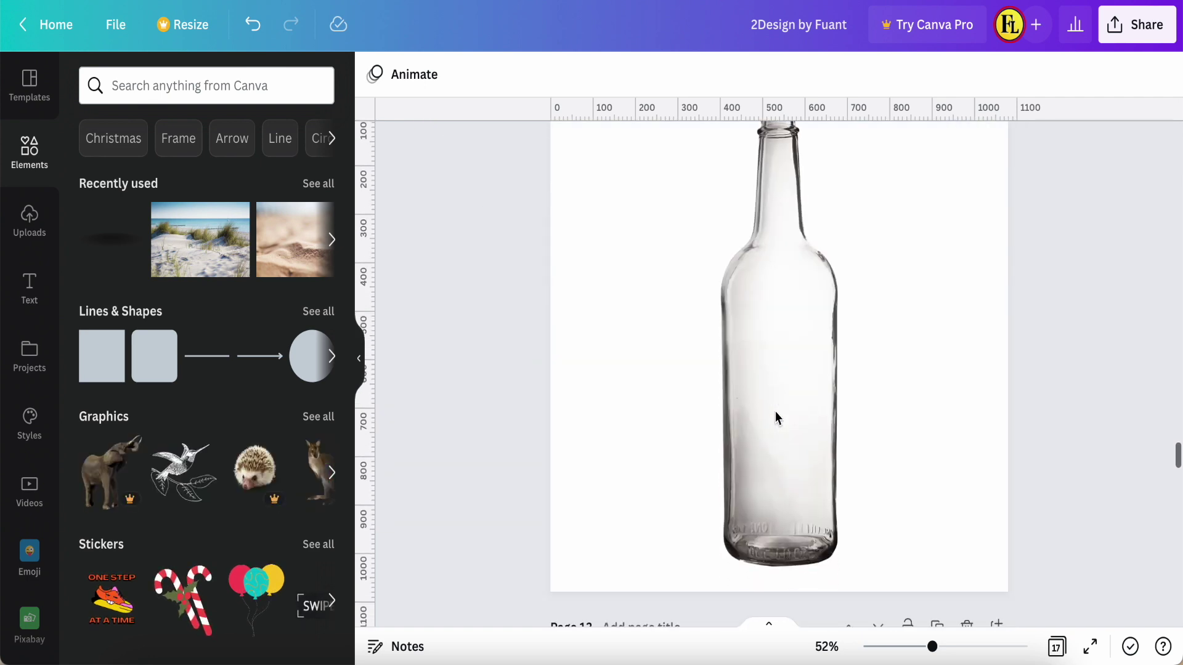
- Zoom out to see the whole empty-bottle page and select the page
scroll(775, 411, up, 1)
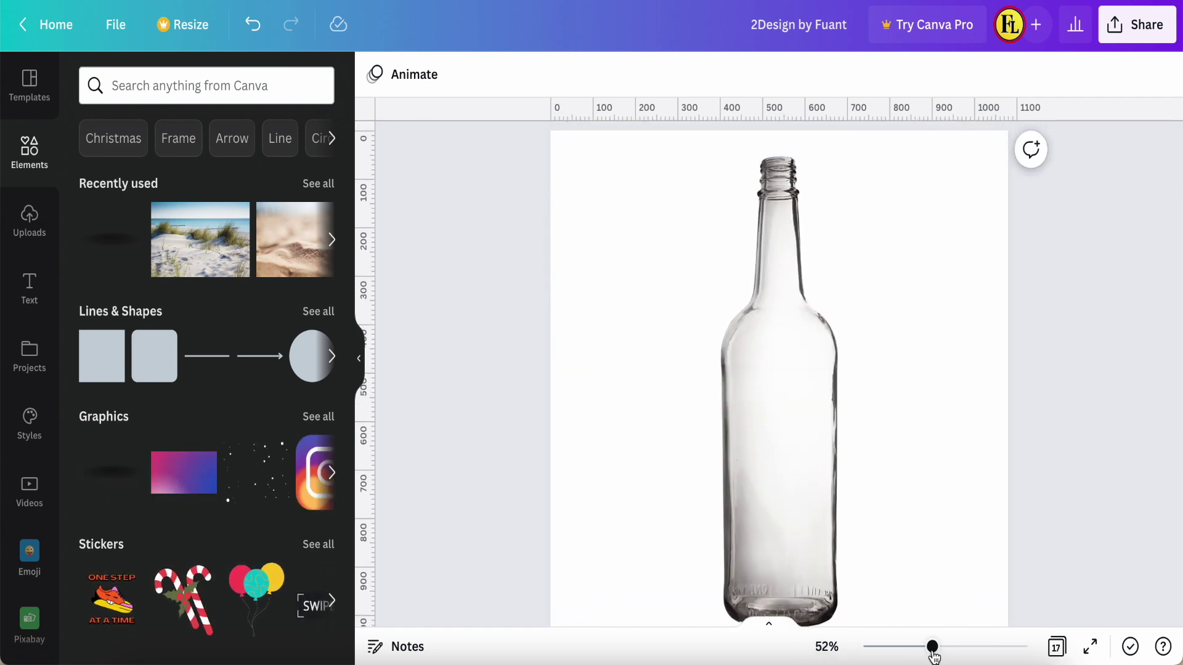
drag(932, 647, 926, 647)
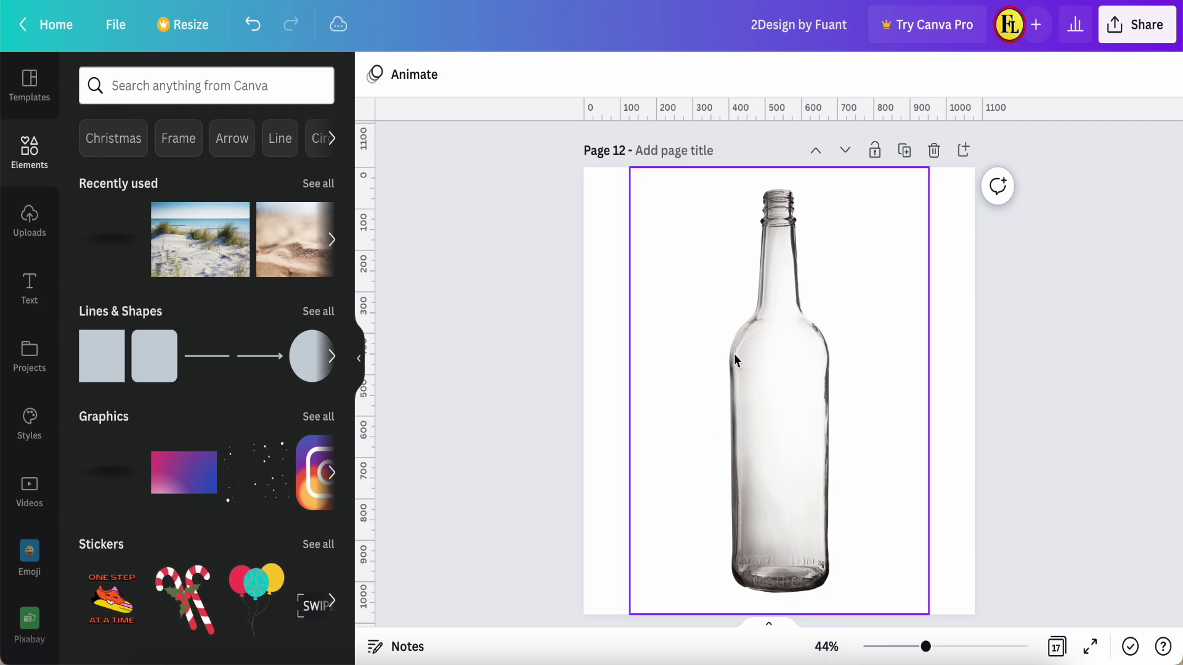
click(767, 429)
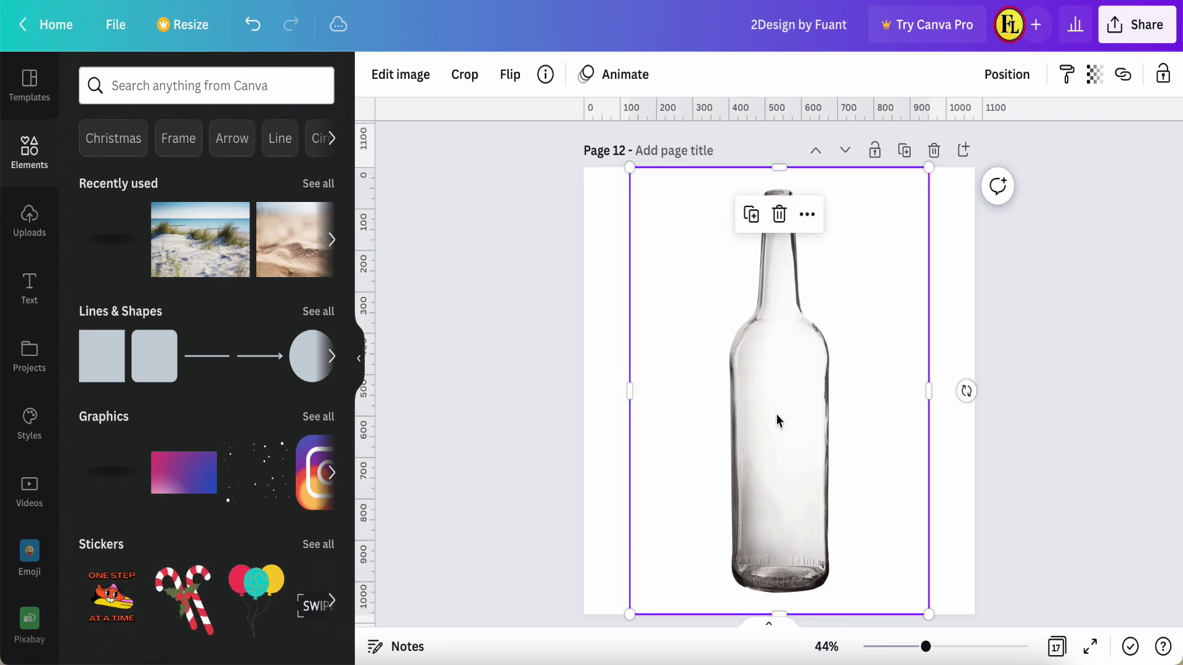
click(603, 341)
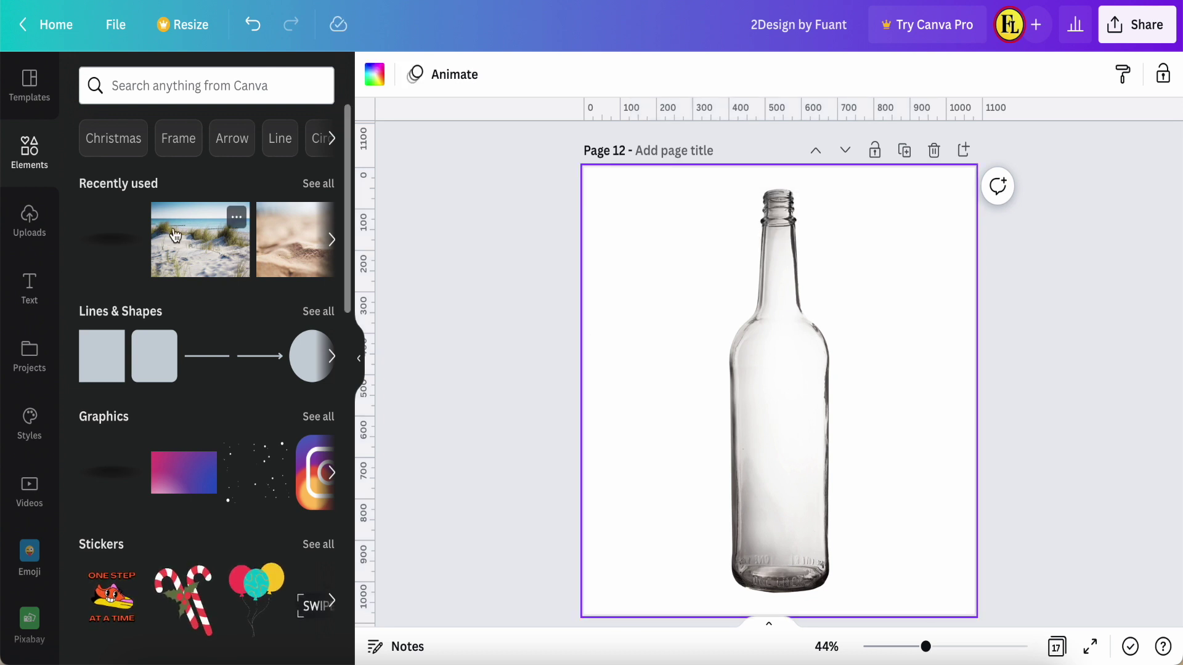
- Browse the 'bottle' photo results in Elements, then clear the search and show Uploads
click(30, 223)
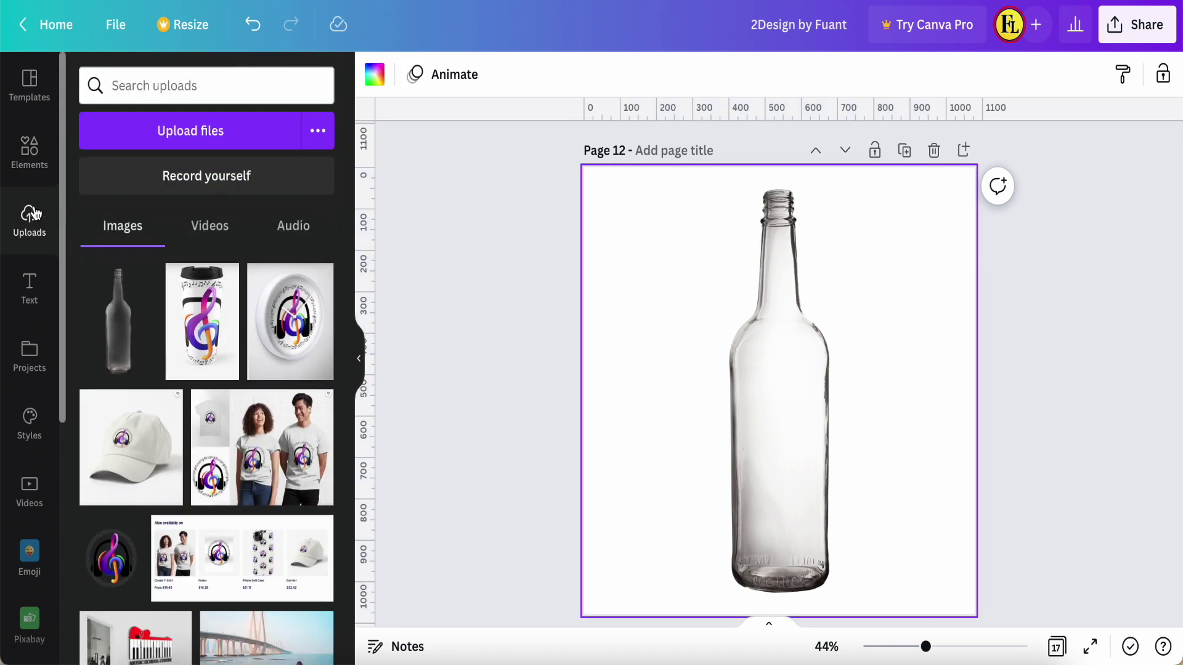
click(26, 147)
click(175, 93)
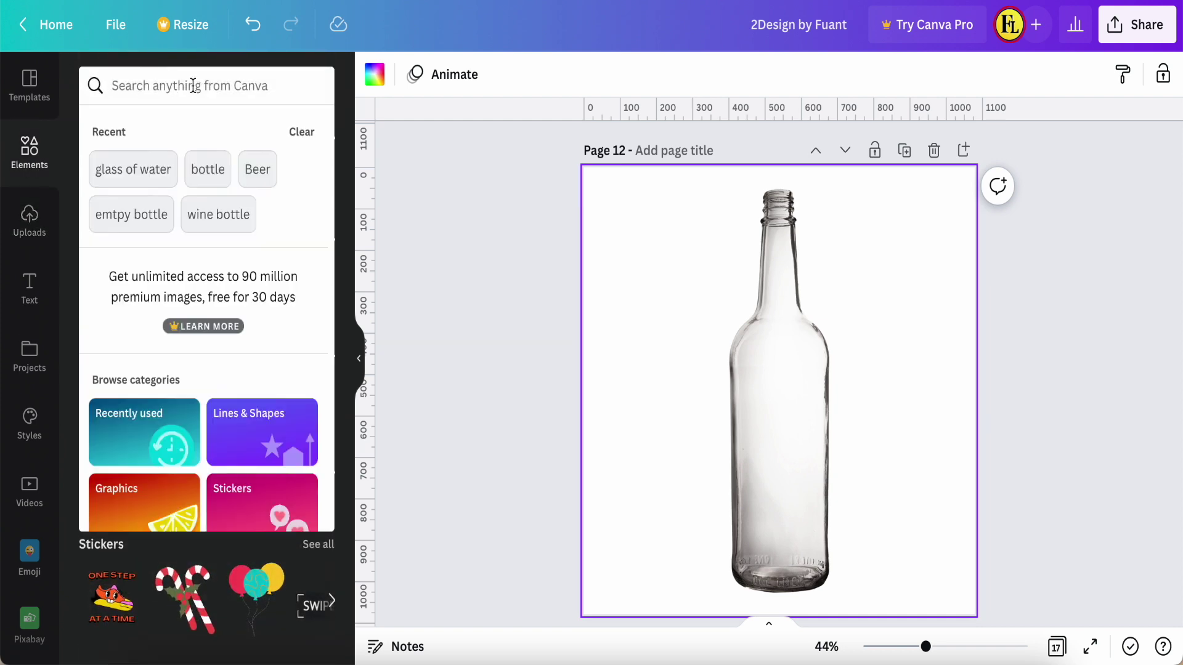
click(207, 169)
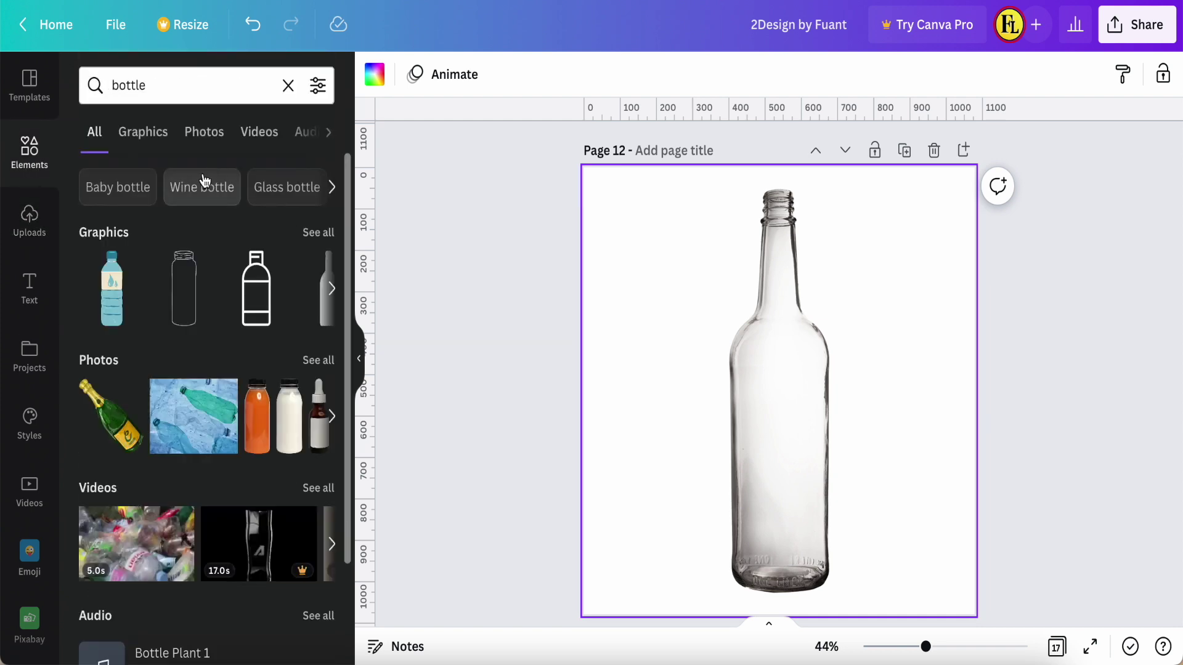
click(198, 135)
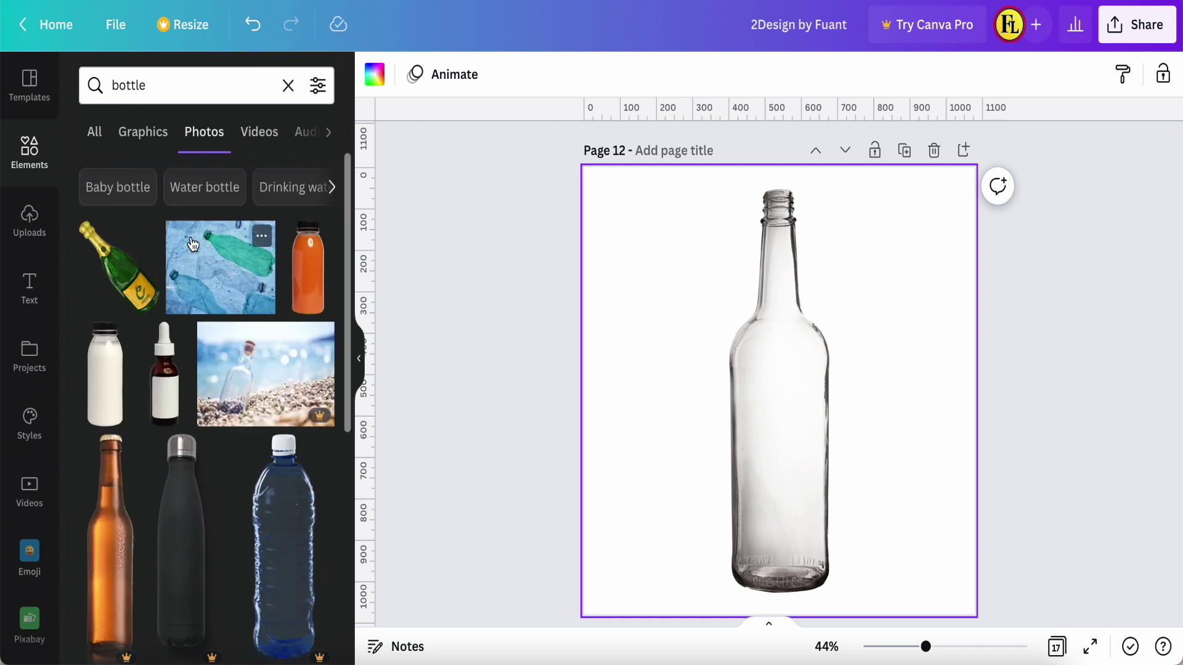
scroll(201, 418, down, 2)
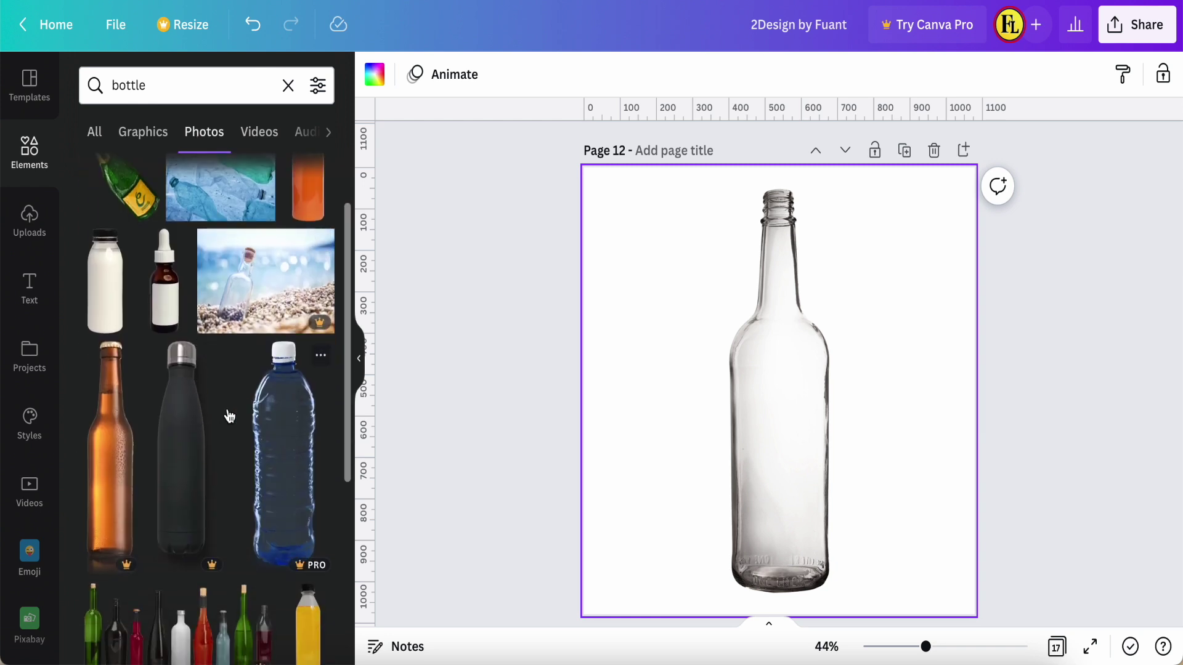
scroll(223, 425, down, 3)
scroll(223, 427, down, 1)
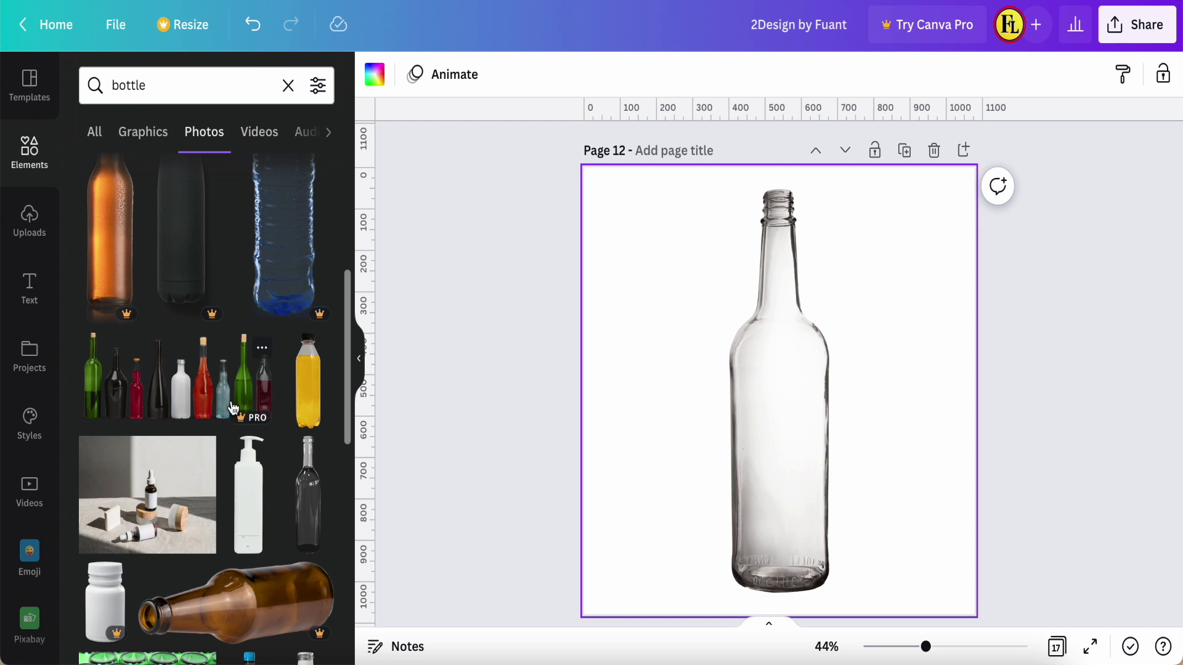
scroll(191, 475, down, 5)
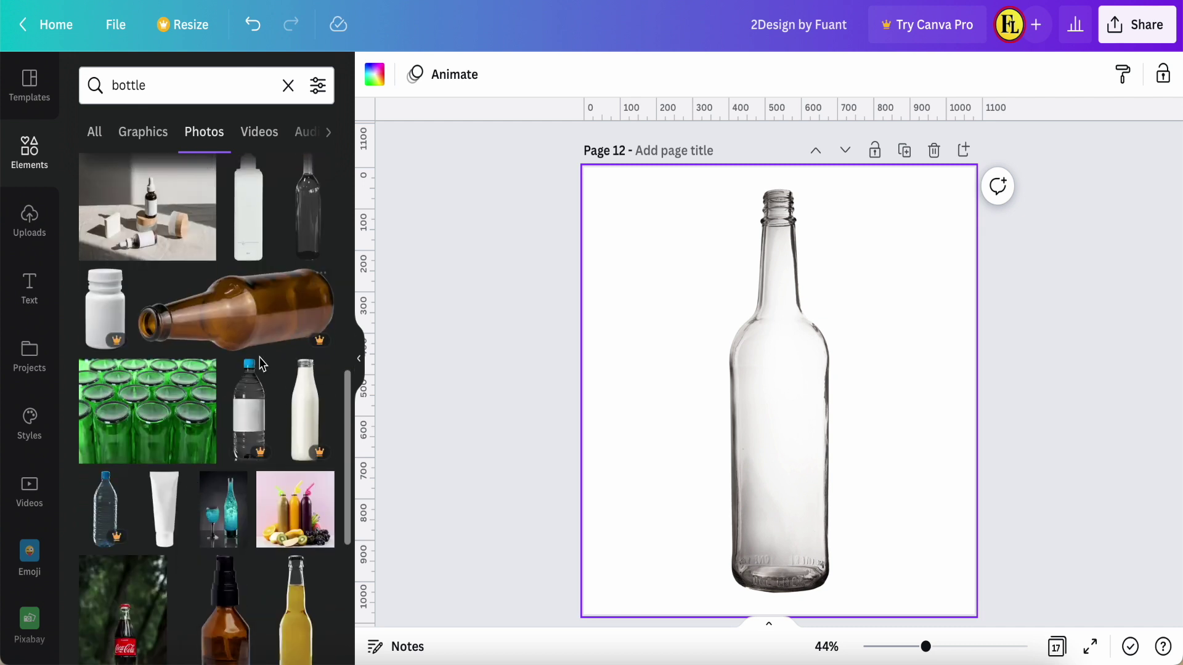
scroll(256, 364, down, 1)
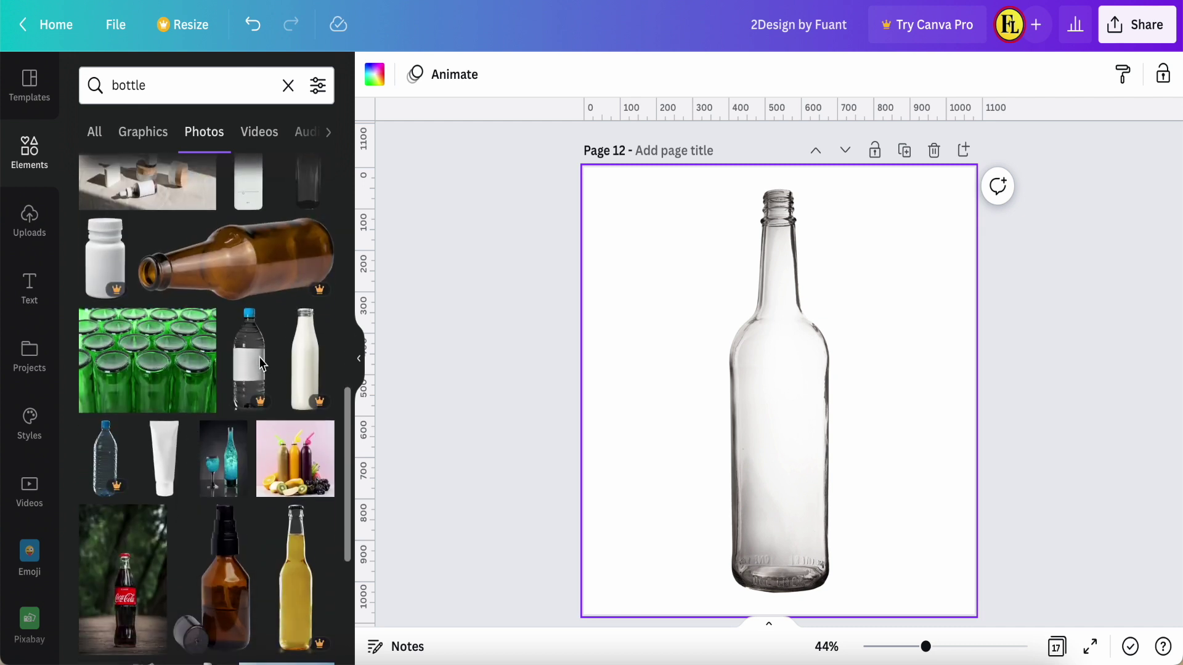
click(288, 85)
click(28, 229)
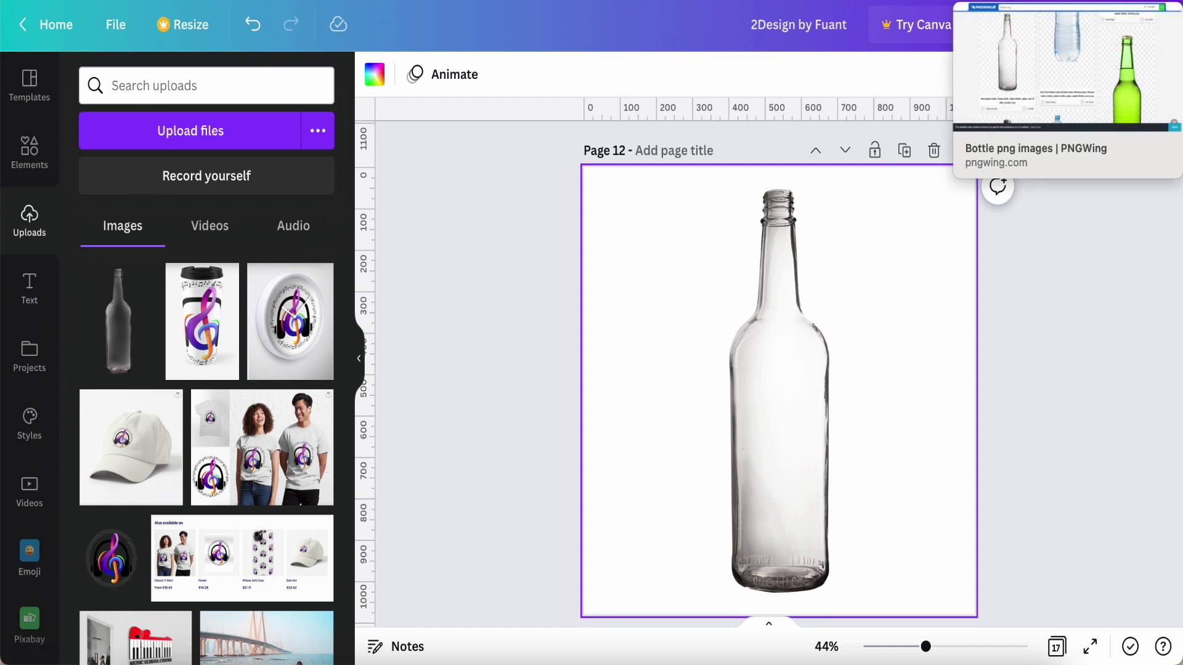
- Switch to the PNGWing bottle results and reach the clear glass bottle PNG (2200x2879px, 2.05MB)
key(ctrl+Tab)
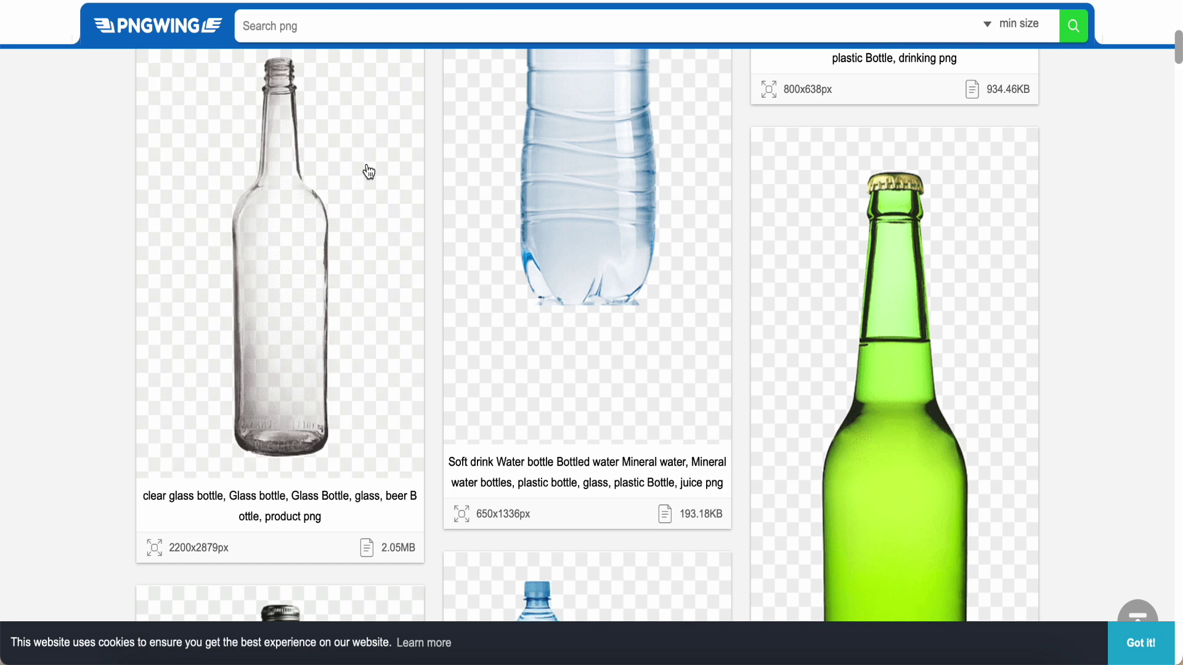
scroll(374, 304, down, 1)
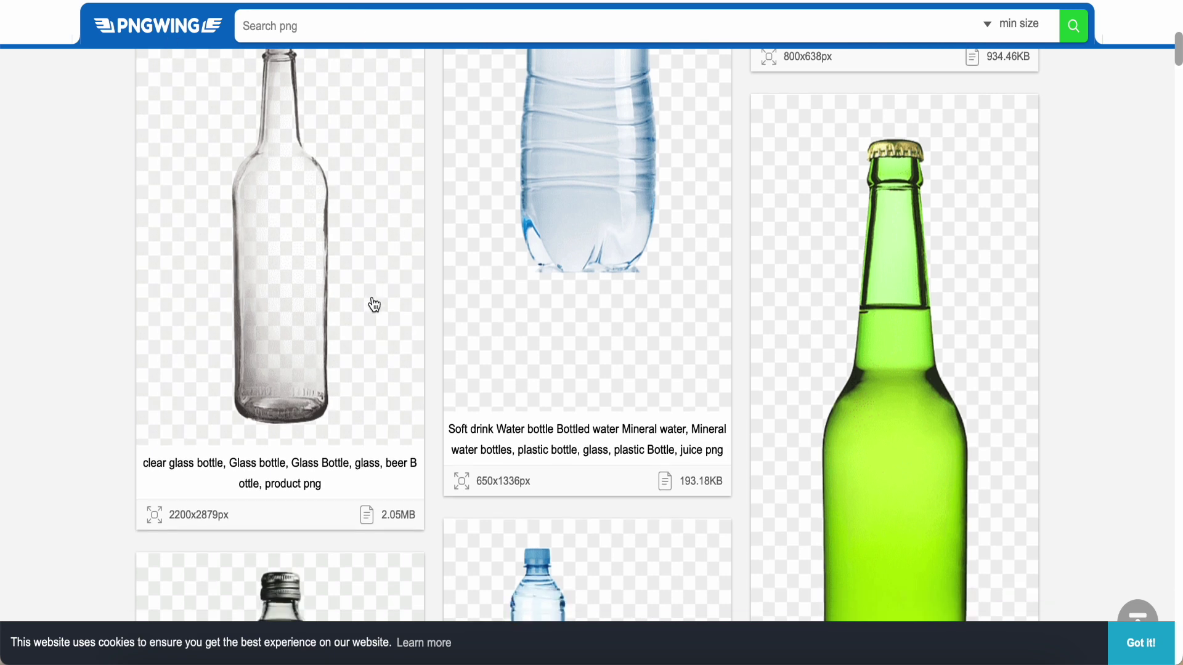
scroll(435, 439, down, 7)
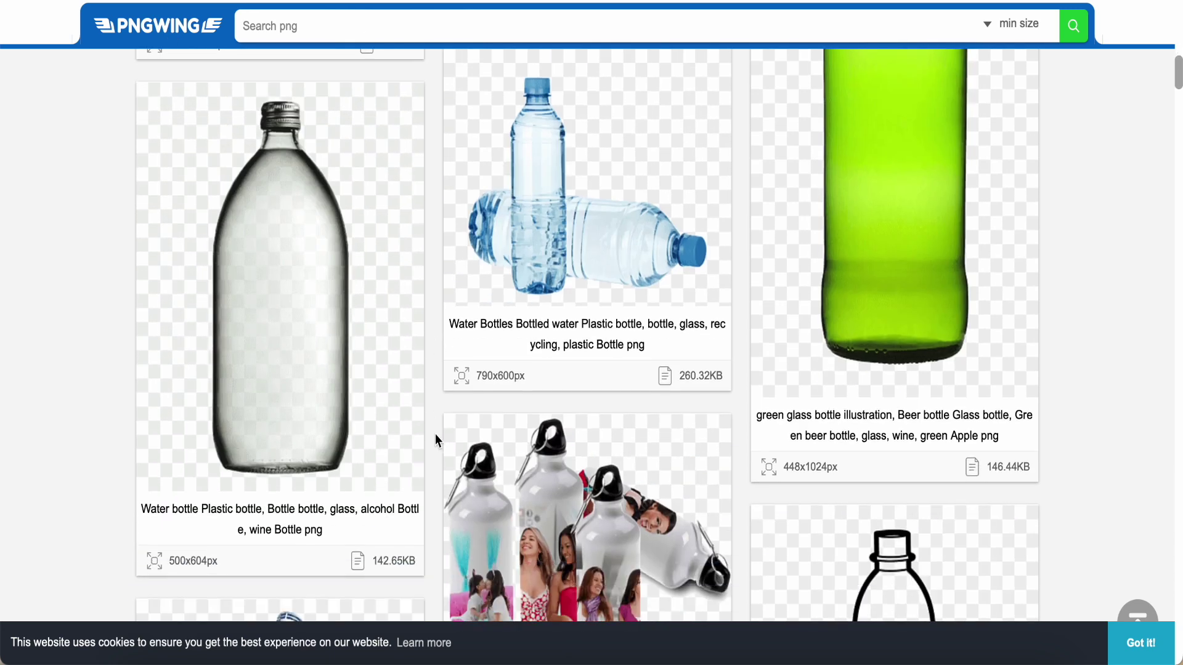
scroll(349, 361, up, 1)
scroll(349, 361, up, 8)
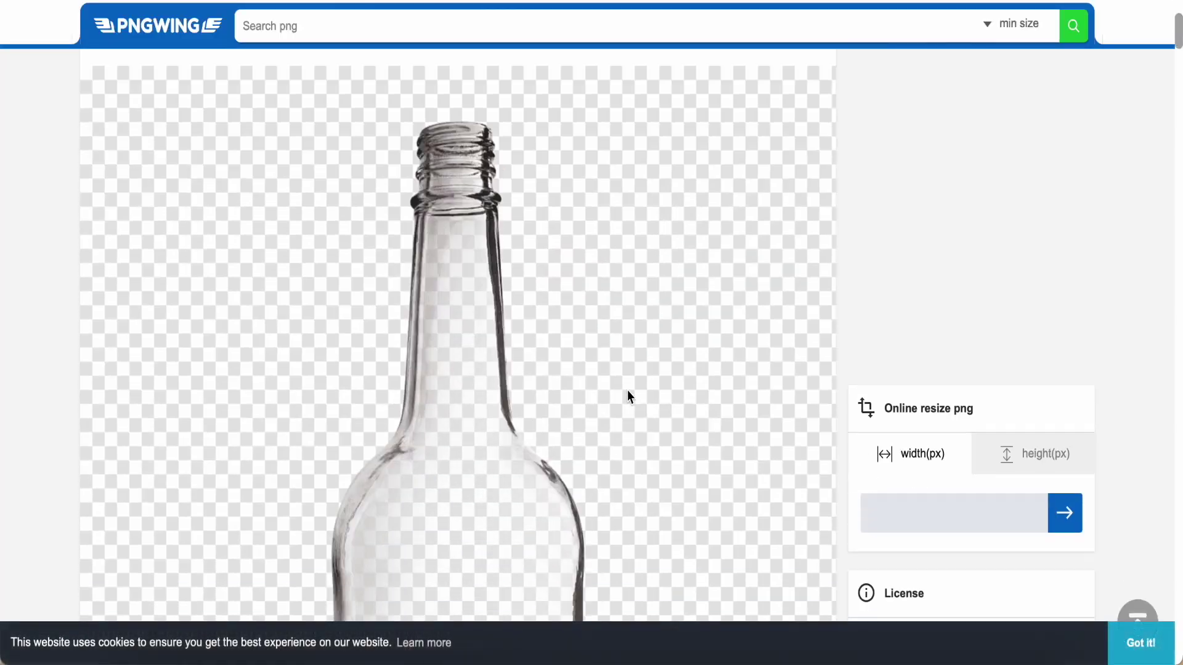
scroll(627, 390, down, 3)
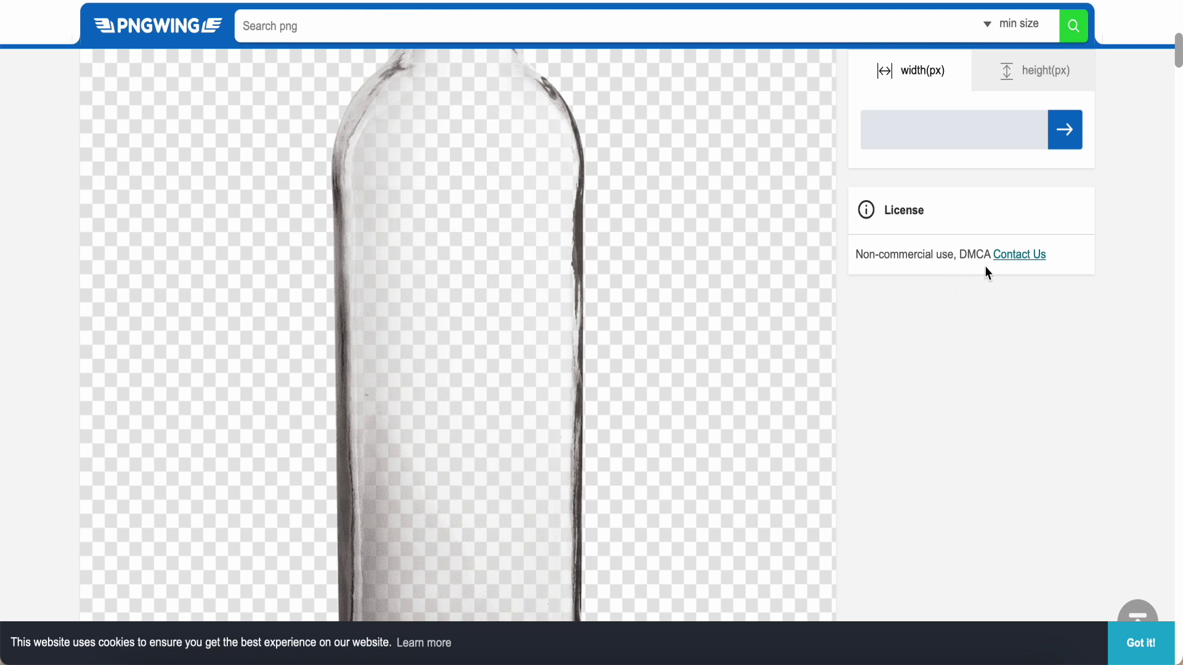
scroll(601, 334, down, 8)
scroll(602, 334, down, 5)
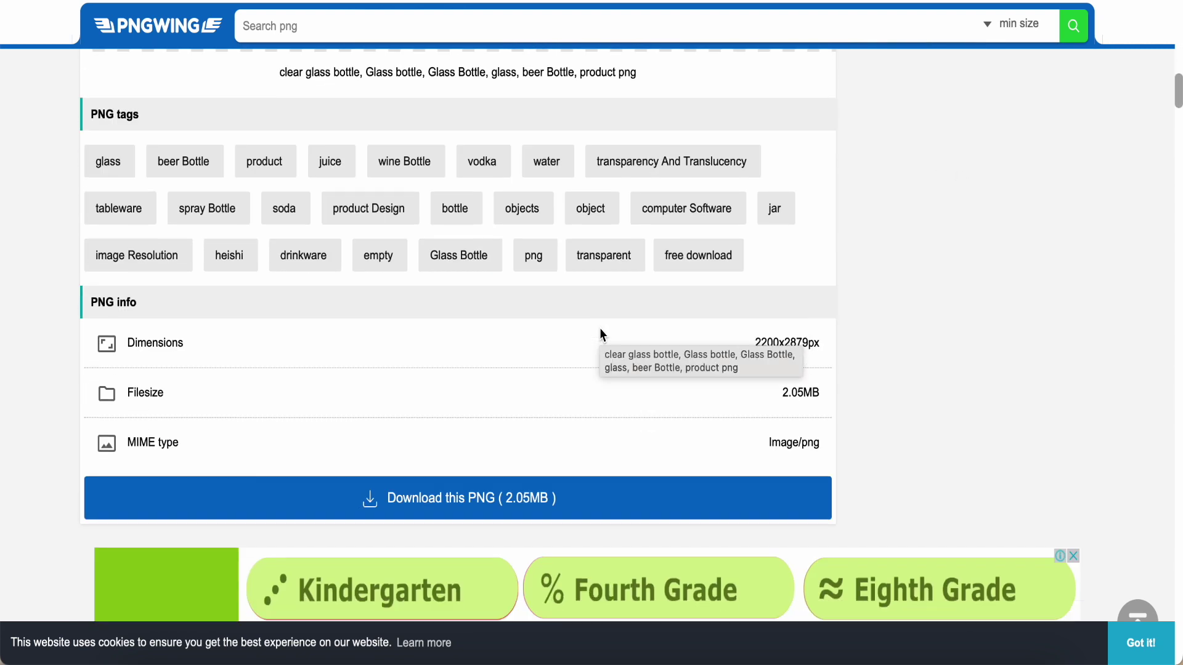
scroll(346, 427, down, 3)
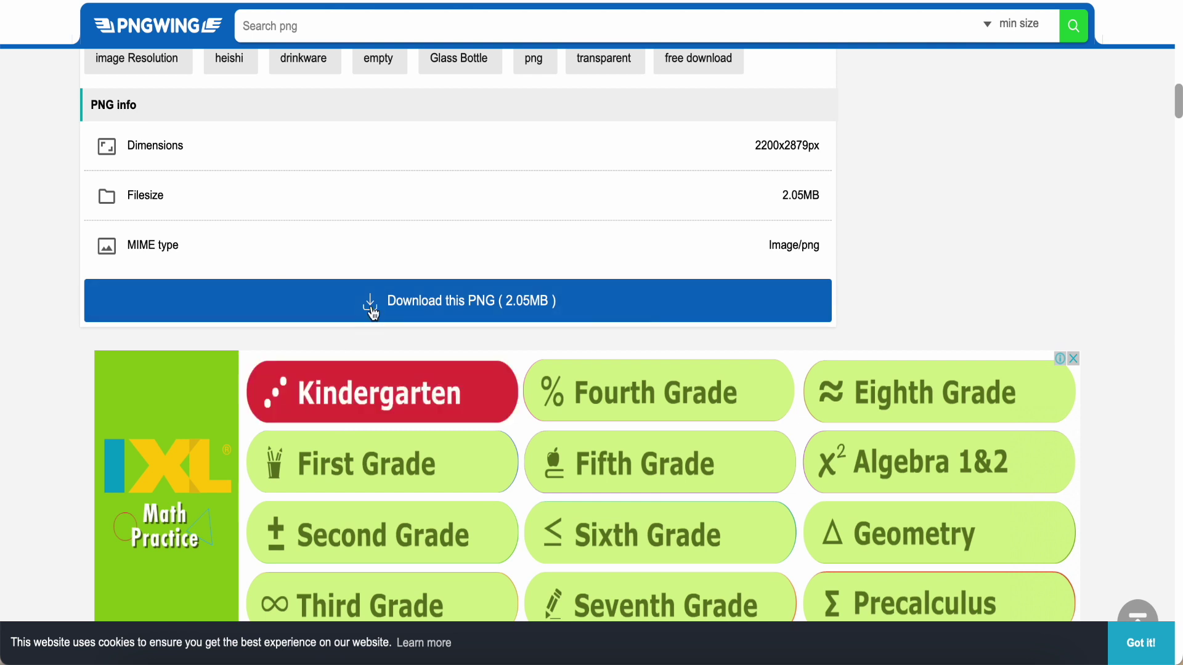
- Start the clear bottle PNG download and solve the letter-order captcha: z, L, 3, 7
click(440, 303)
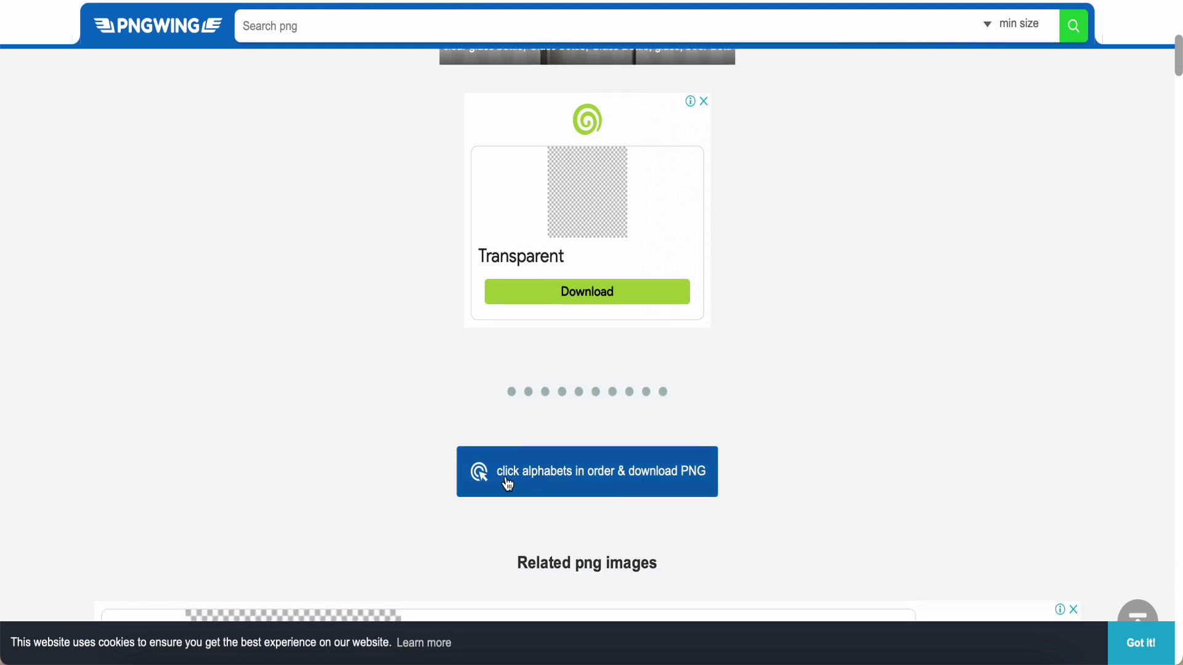
click(583, 484)
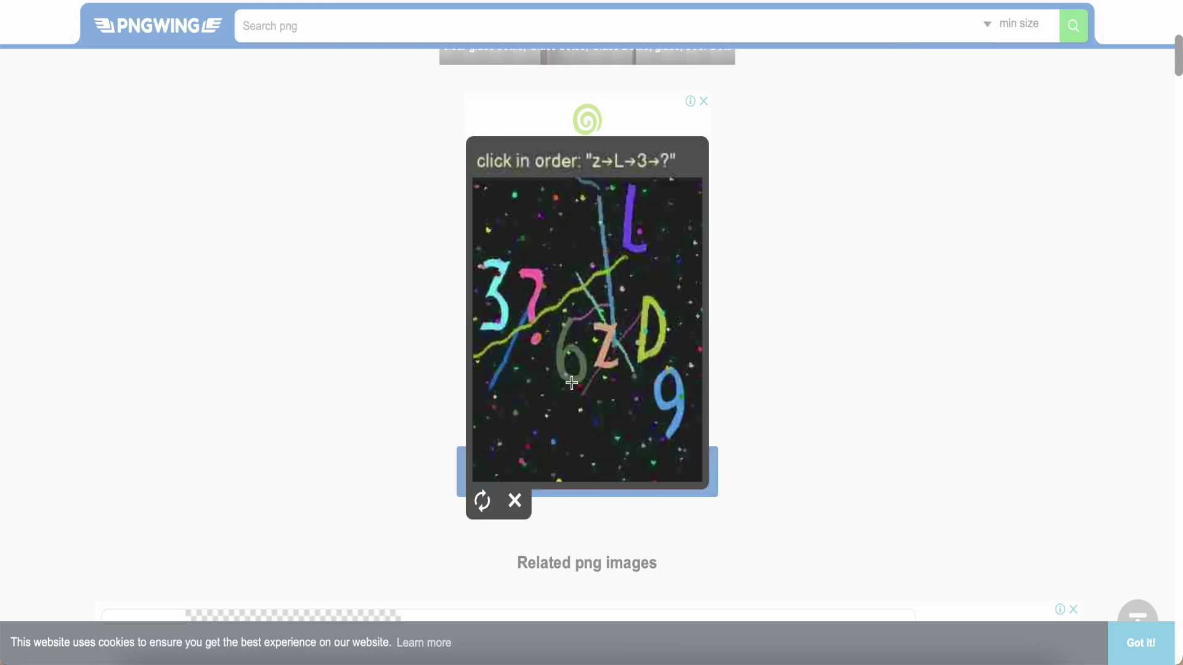
click(607, 346)
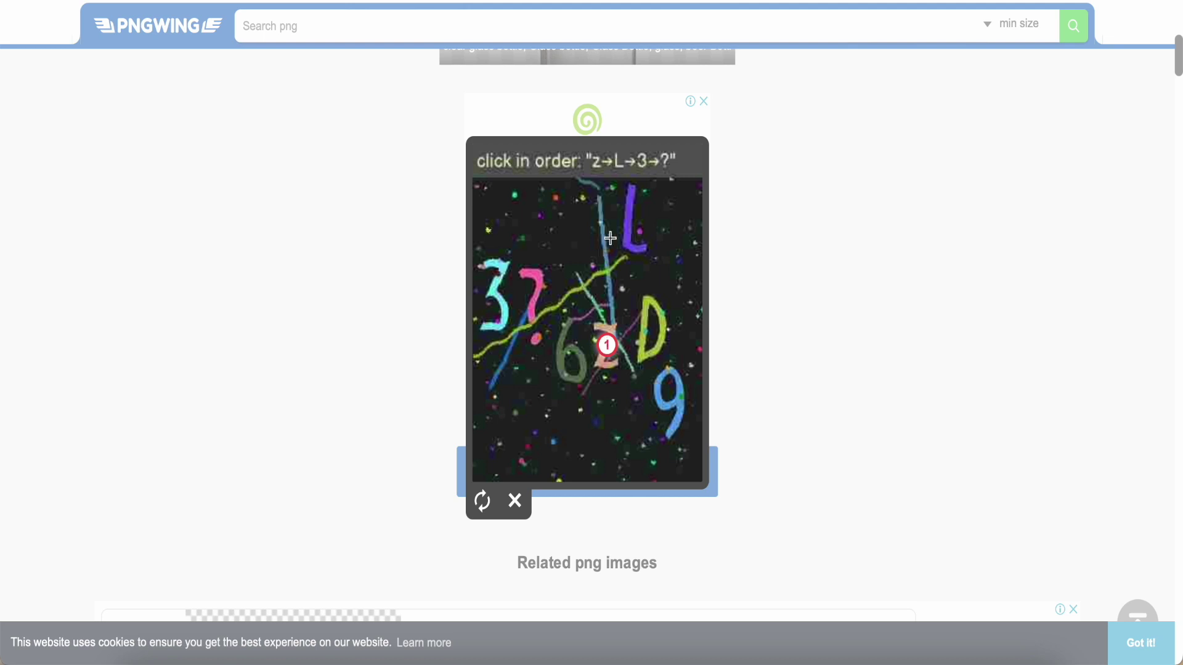
click(627, 246)
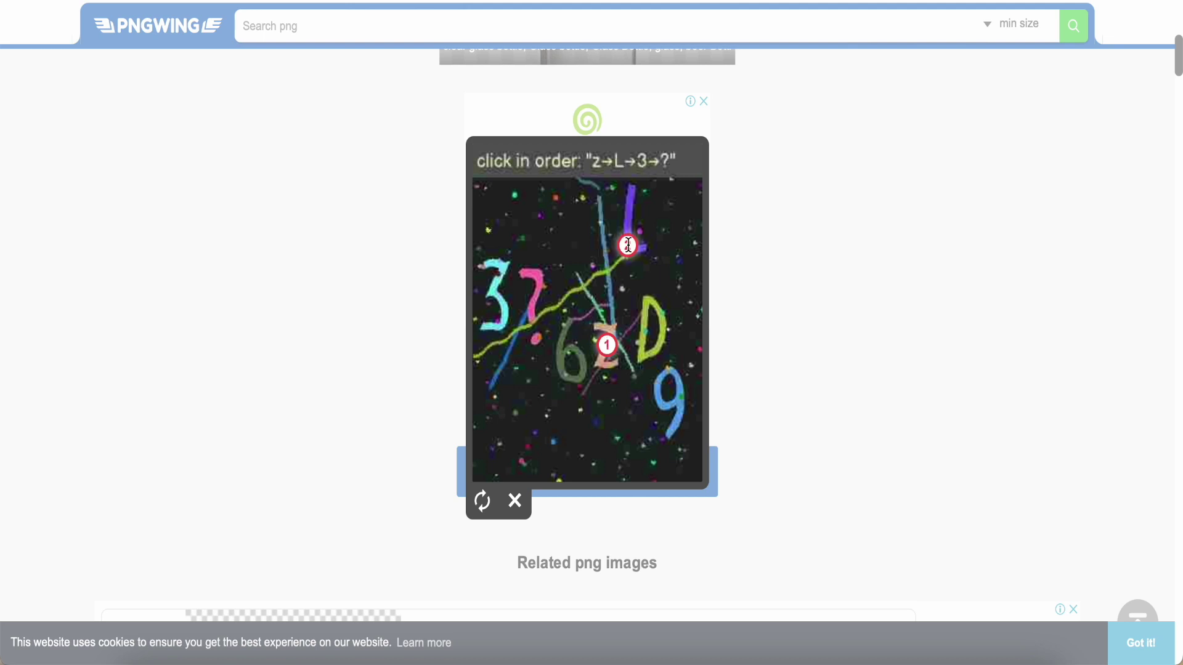
click(500, 301)
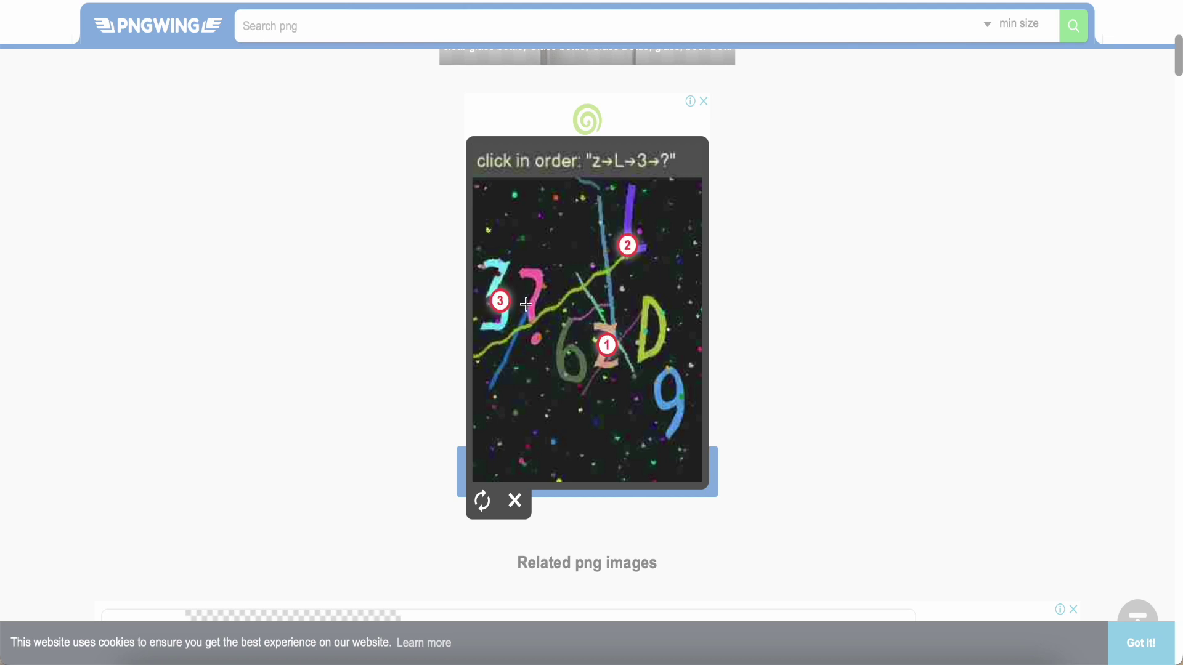
click(530, 301)
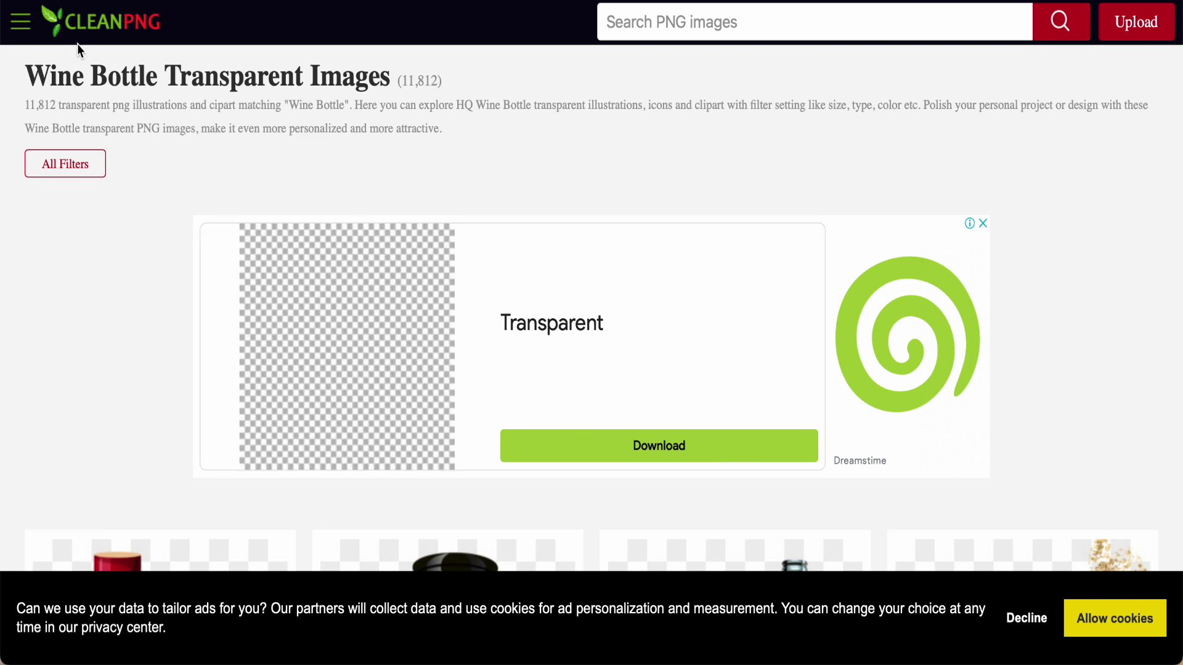
- Open 'Beer Cartoon - Glass Bottle' in CleanPNG's Wine Bottle results and free-download the 2200*2879 PNG
scroll(113, 289, down, 5)
scroll(112, 330, down, 1)
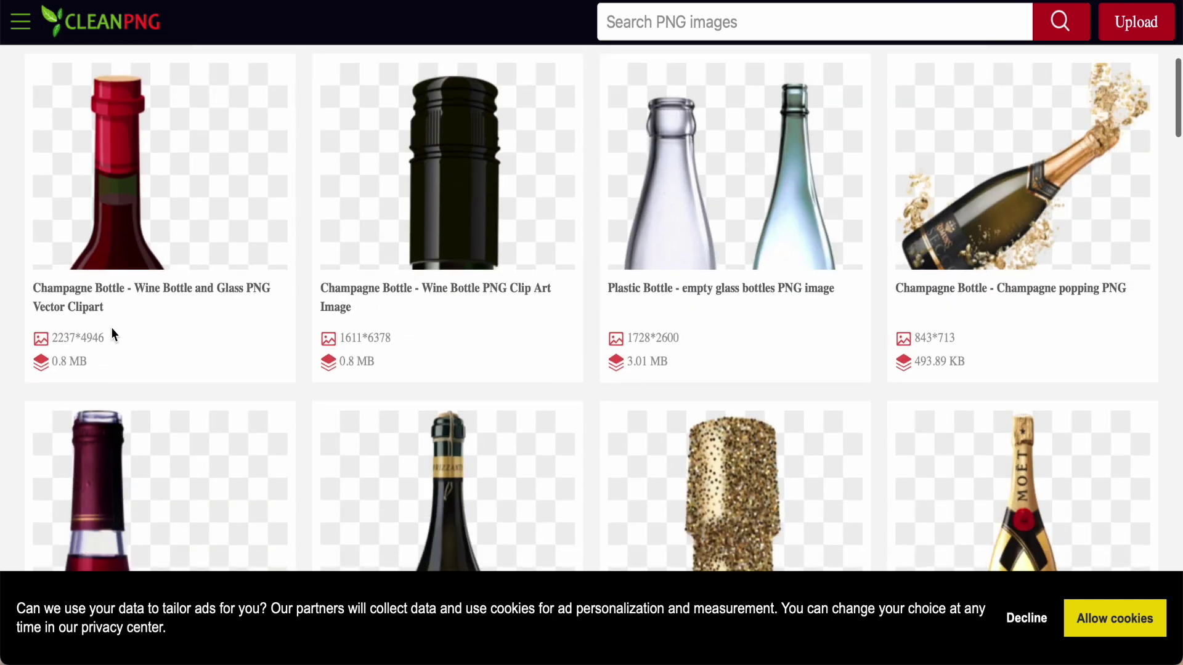
scroll(112, 329, up, 6)
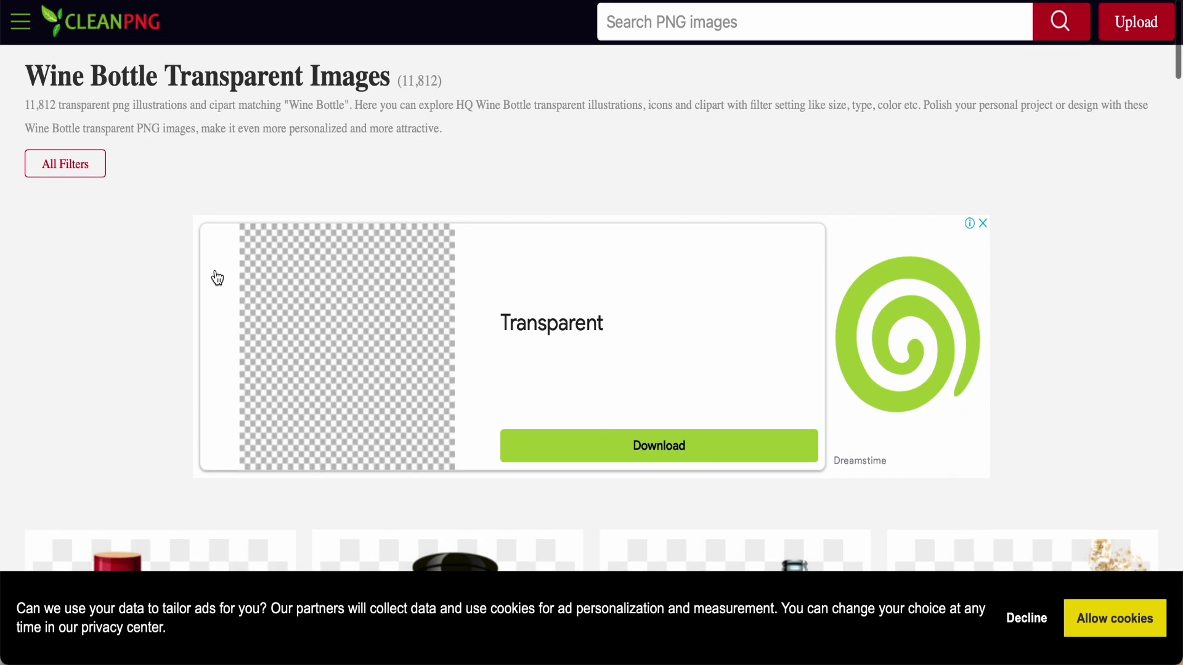
scroll(219, 337, down, 9)
scroll(220, 339, down, 8)
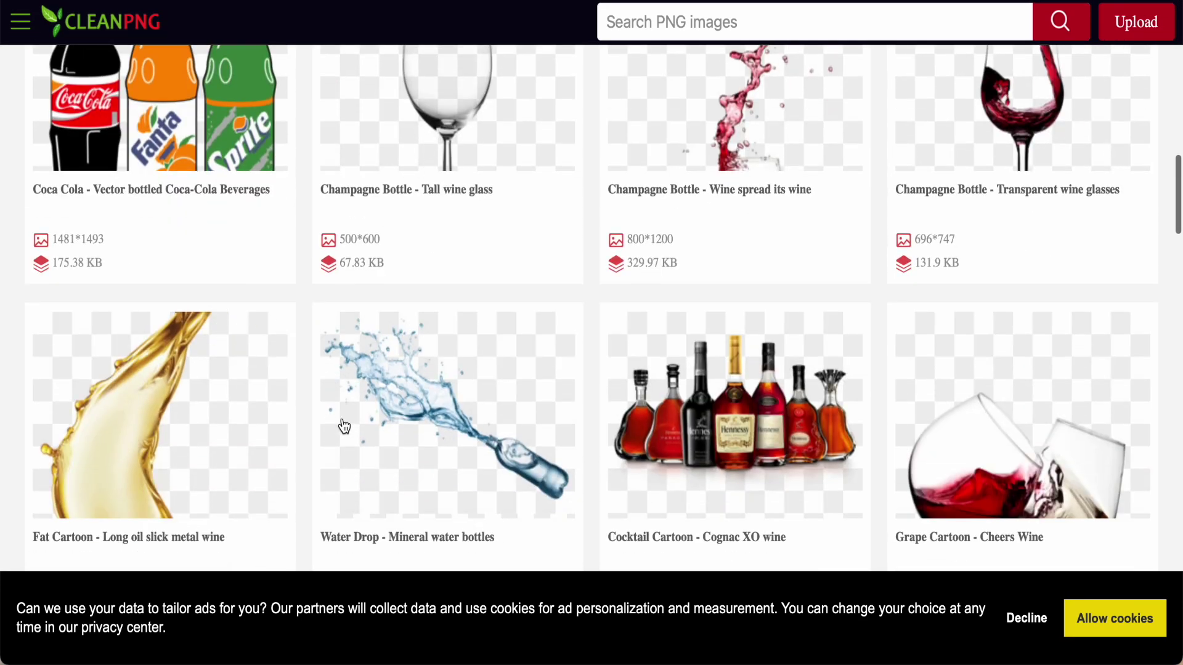
scroll(343, 425, down, 10)
scroll(343, 430, down, 2)
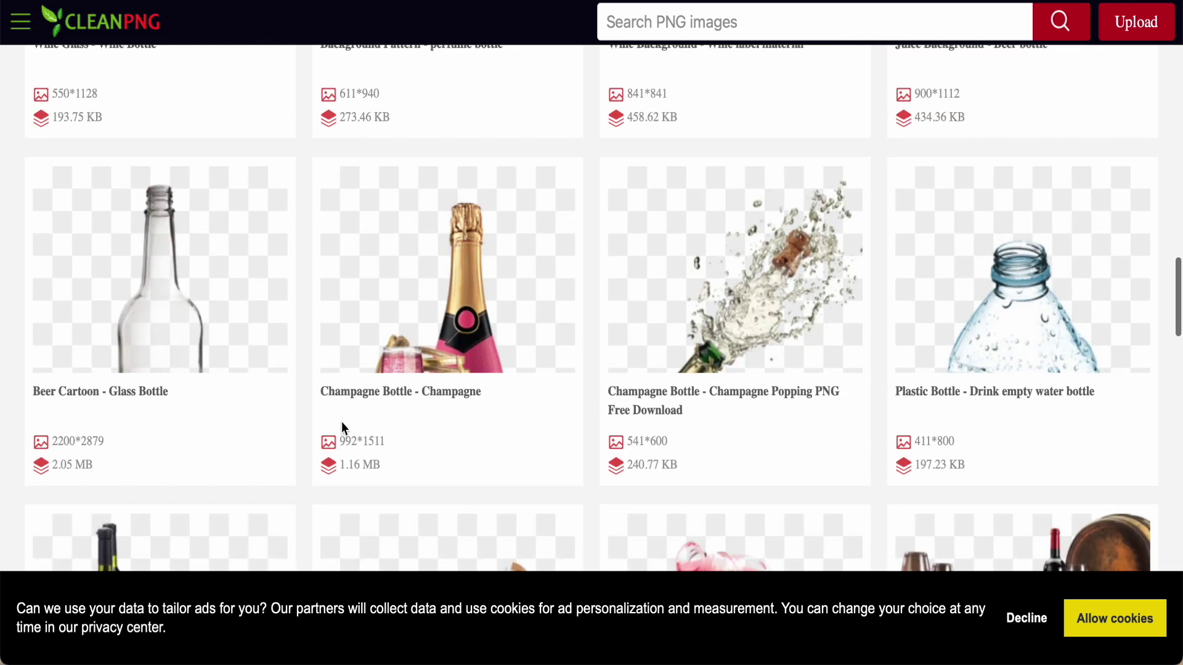
click(177, 305)
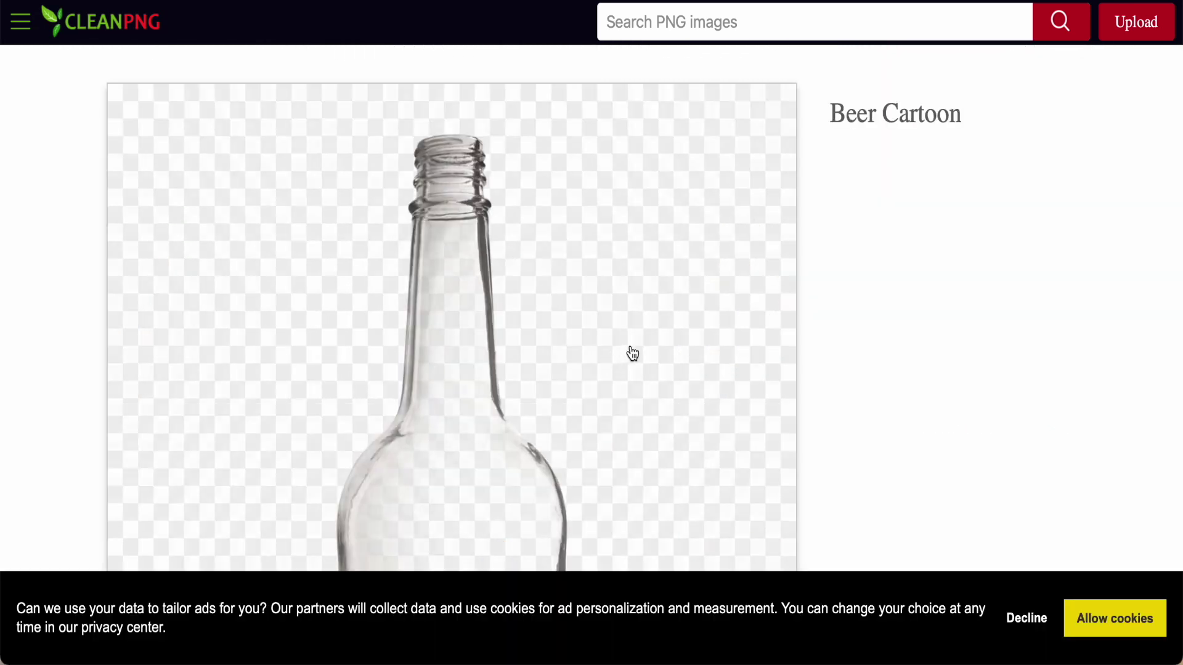
scroll(633, 351, down, 5)
scroll(633, 351, down, 10)
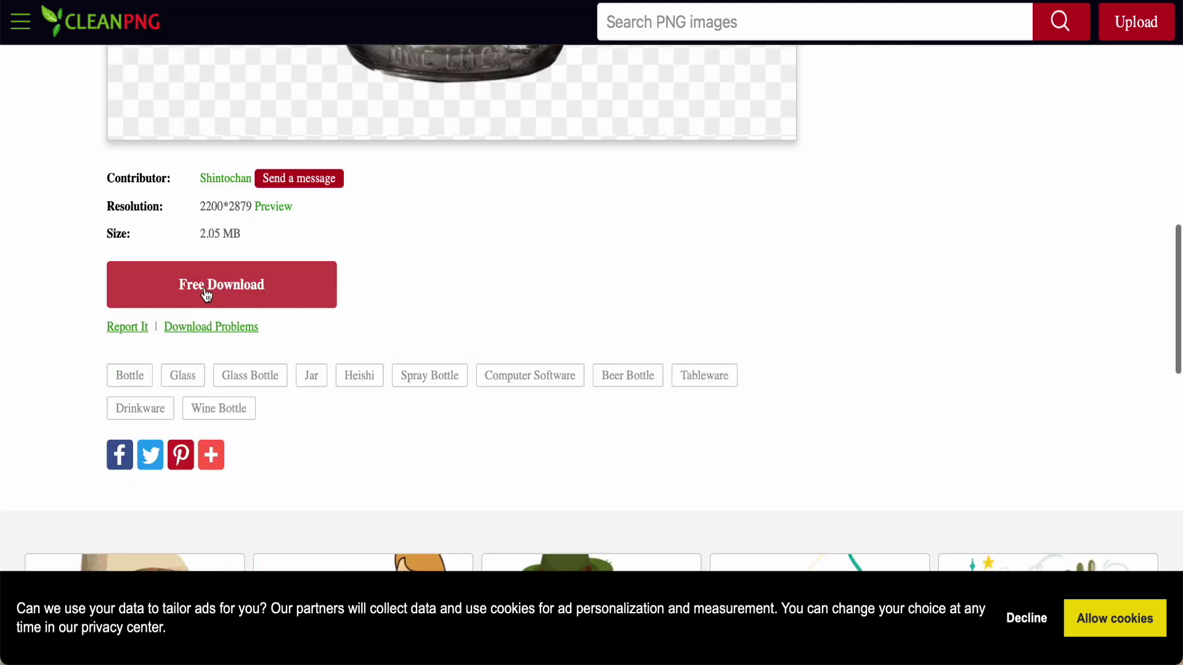
click(212, 290)
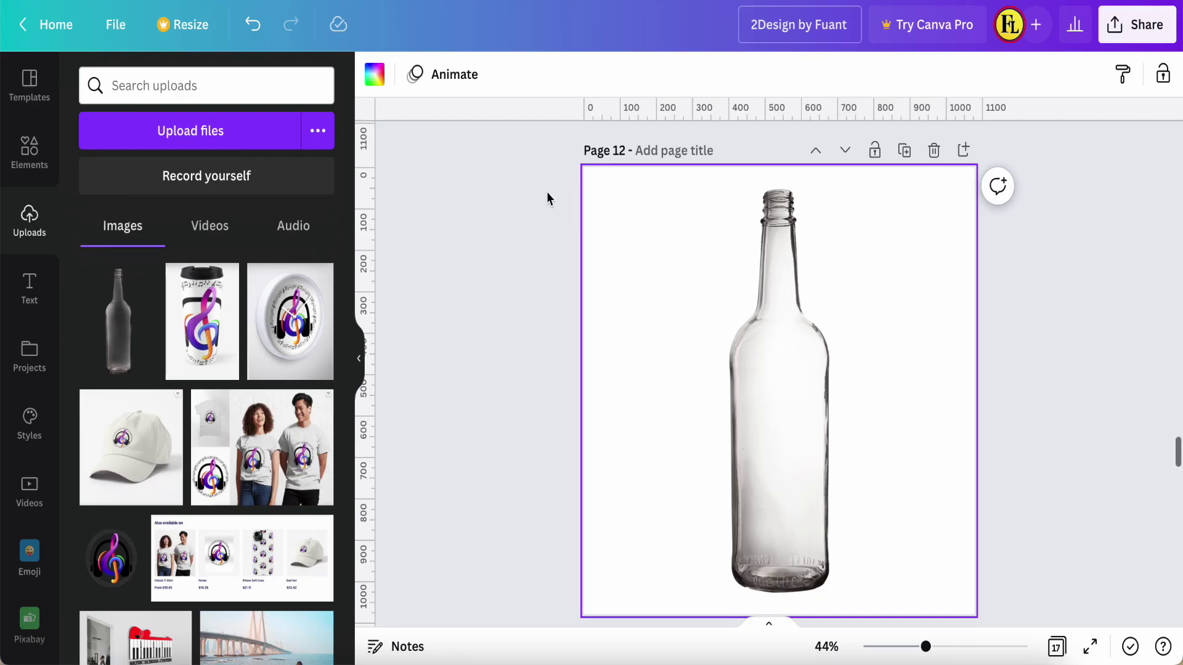
- Open the upload file chooser, preview the bottle file, and cancel without uploading
mouse_move(139, 283)
click(192, 132)
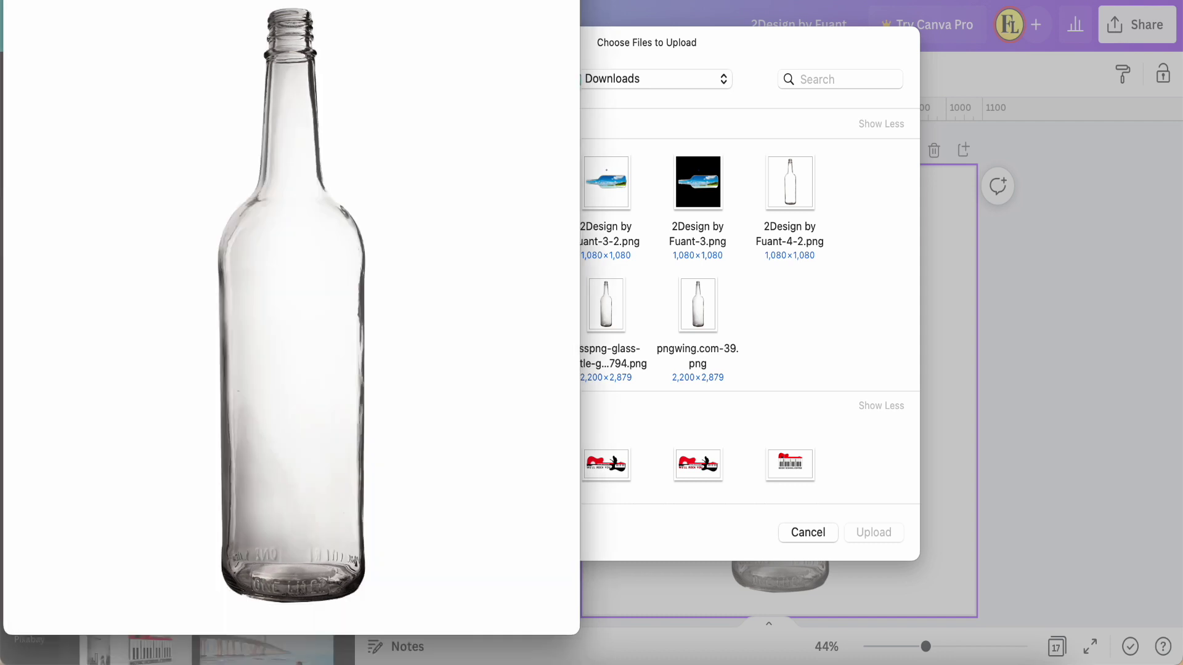
key(space)
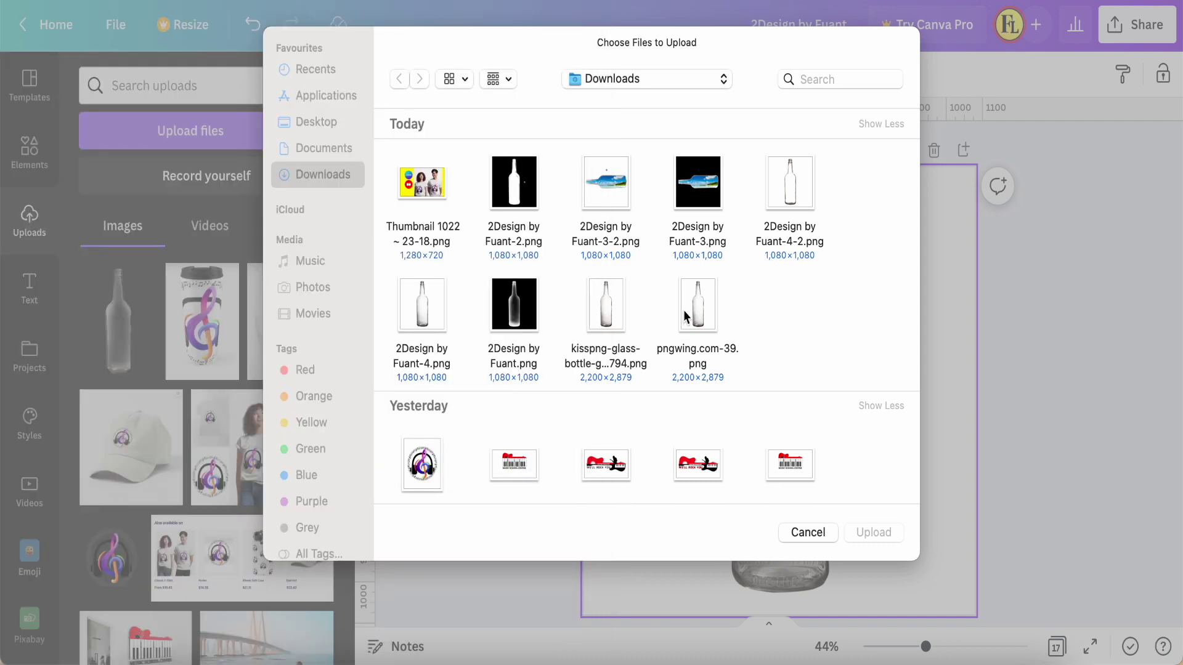
click(817, 536)
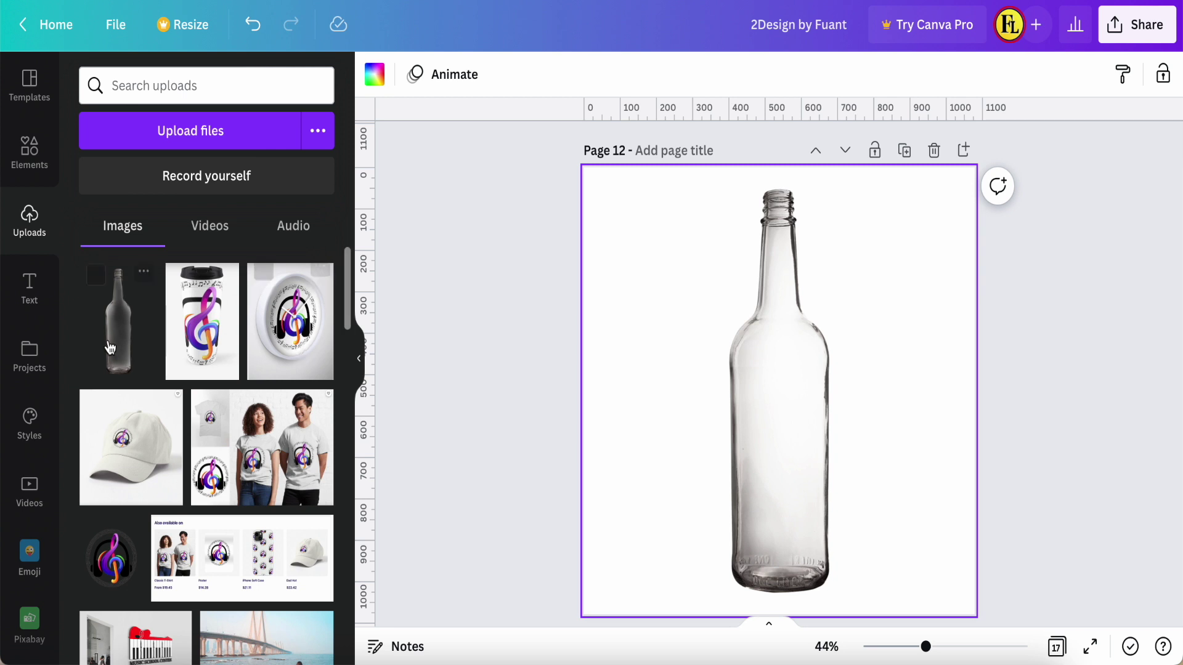
- Add page 13 with the uploaded bottle image, enlarged to 825 × 1080
click(963, 150)
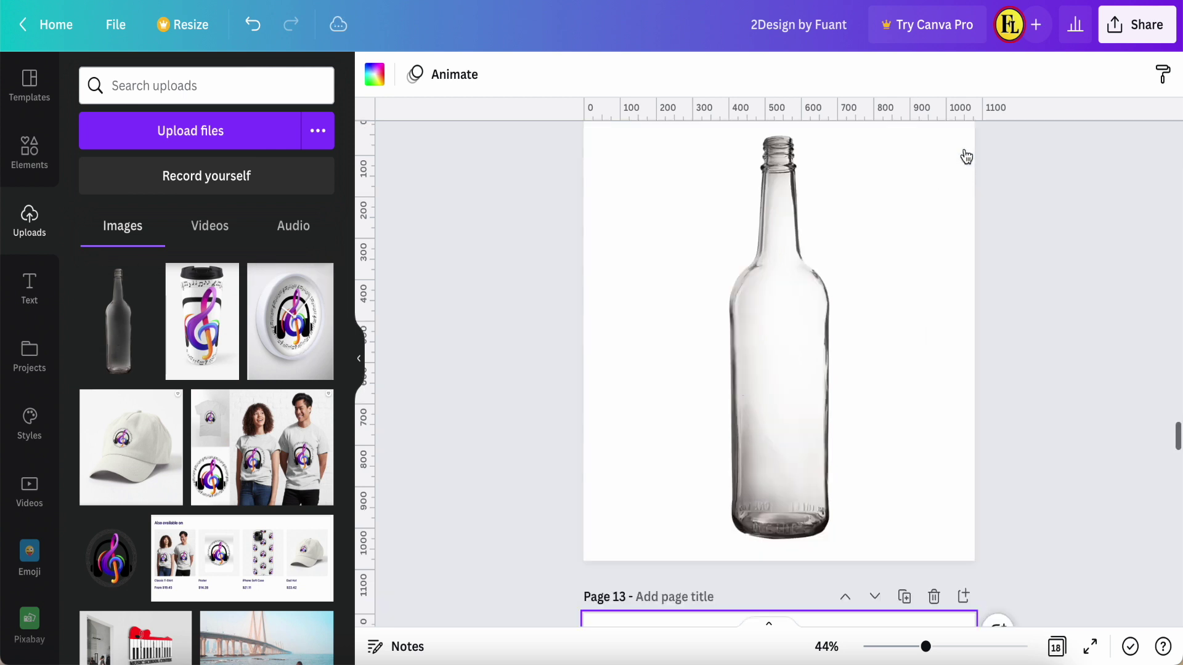
click(120, 345)
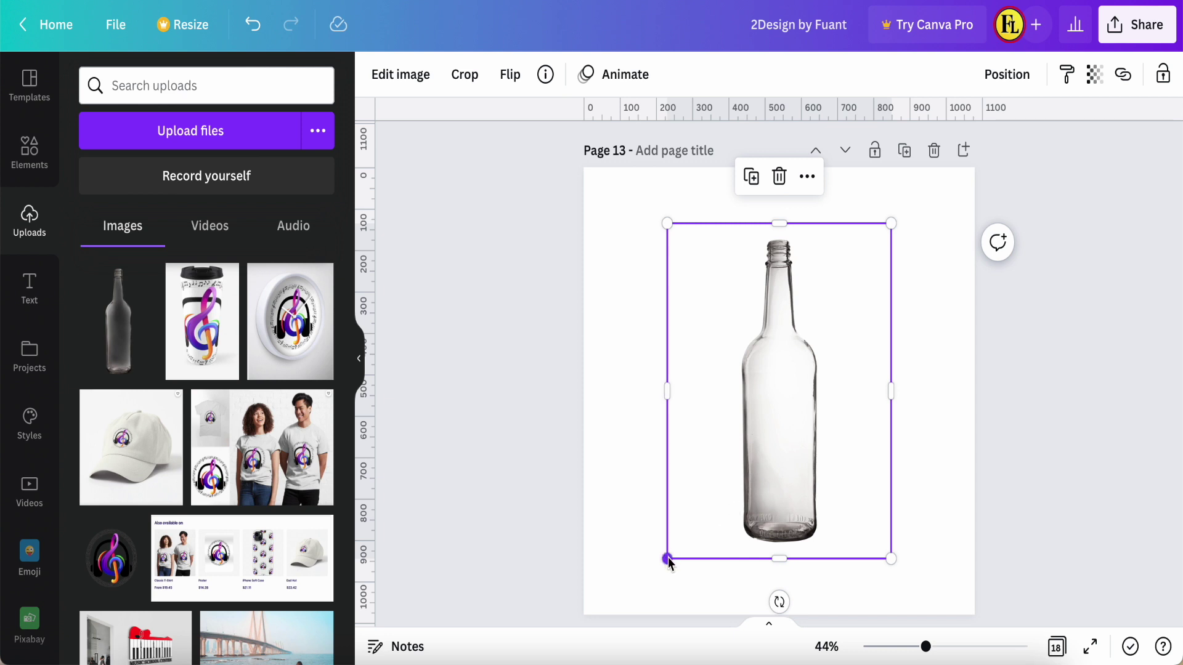
drag(668, 557, 638, 617)
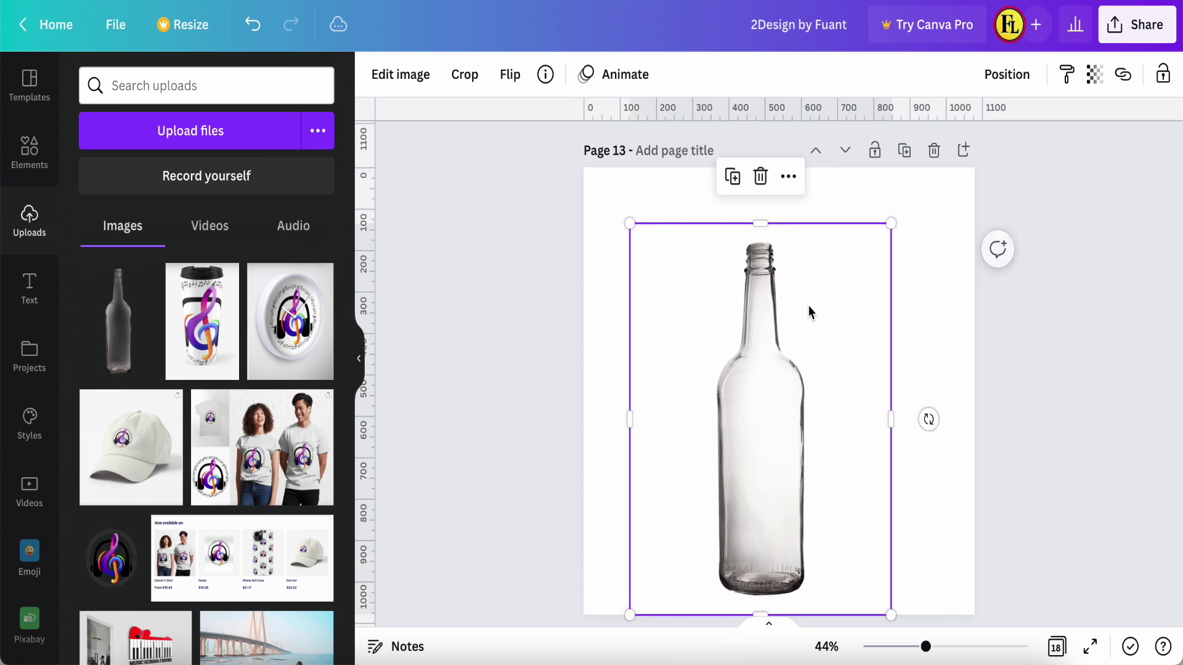
drag(891, 226, 932, 170)
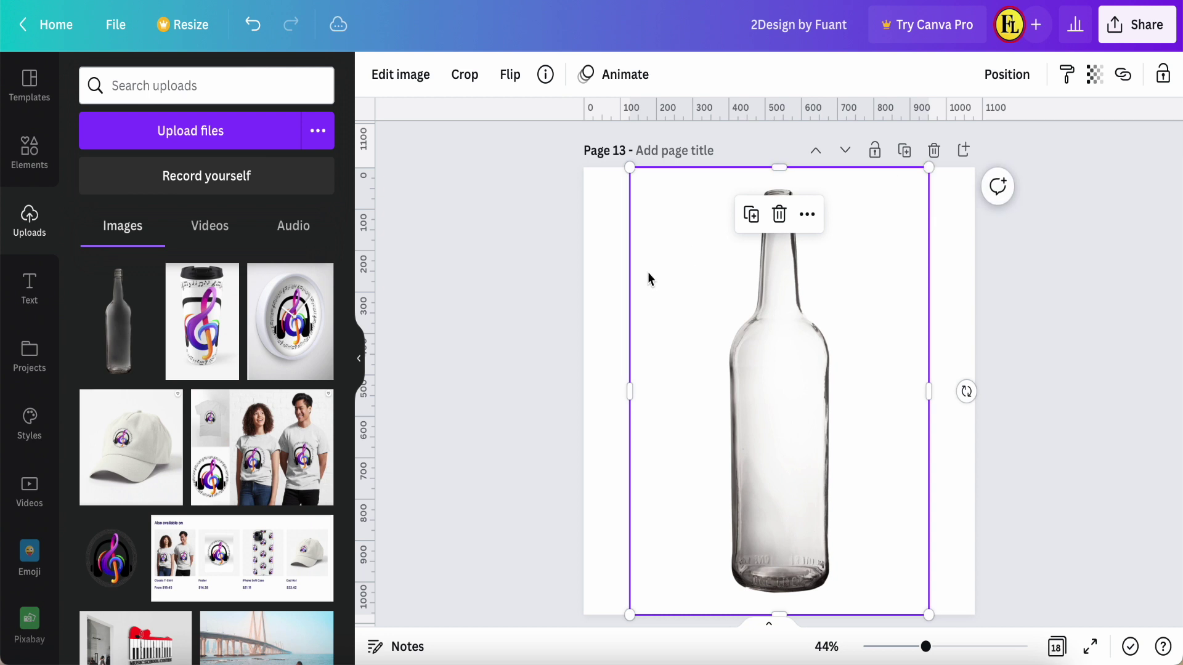
click(609, 292)
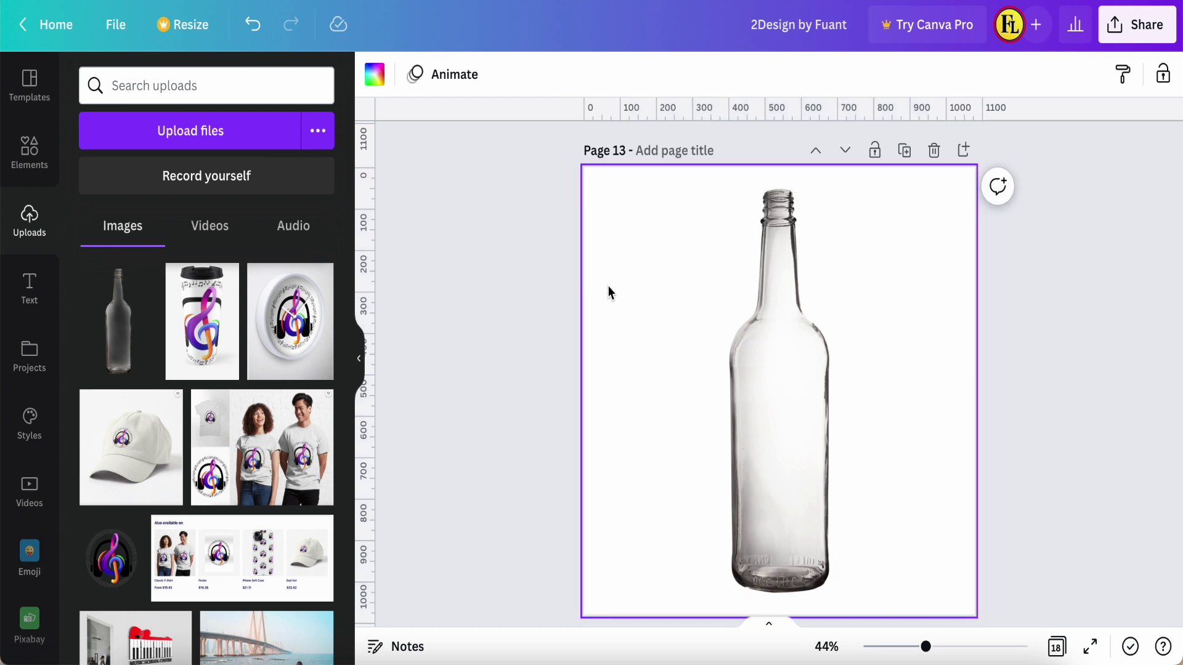
- Make the page background black and give the bottle the Cherry duotone
click(368, 82)
click(140, 172)
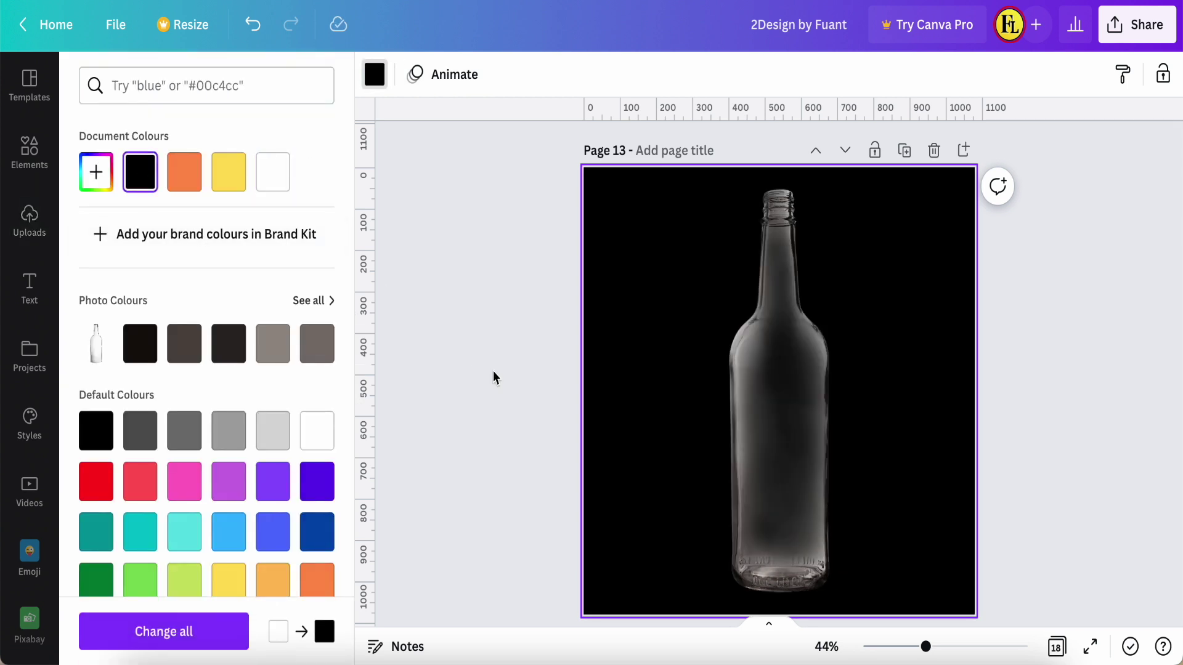
click(777, 459)
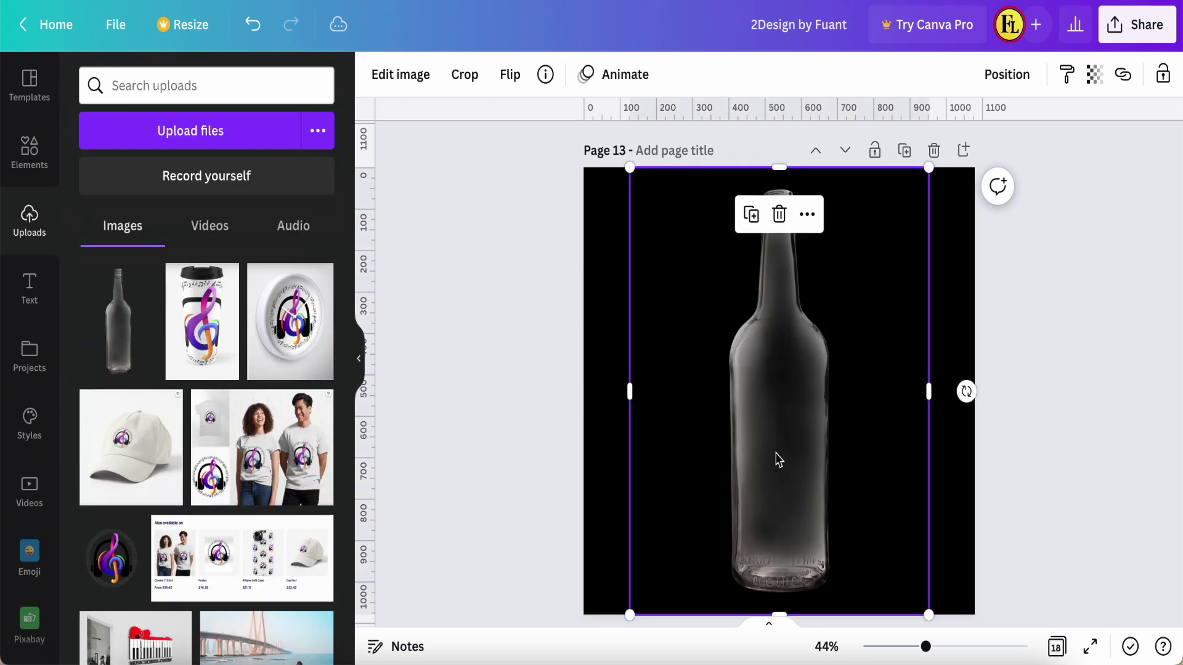
click(403, 78)
click(206, 247)
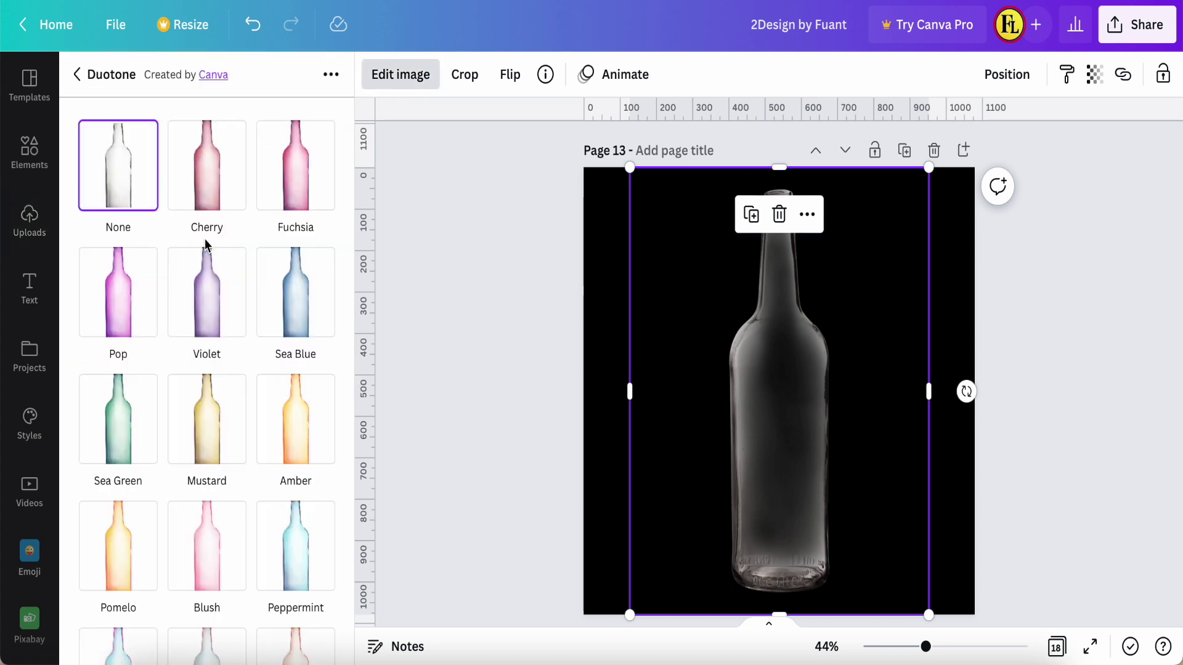
click(219, 162)
- Set both duotone highlights and shadows to white and apply the effect
click(318, 139)
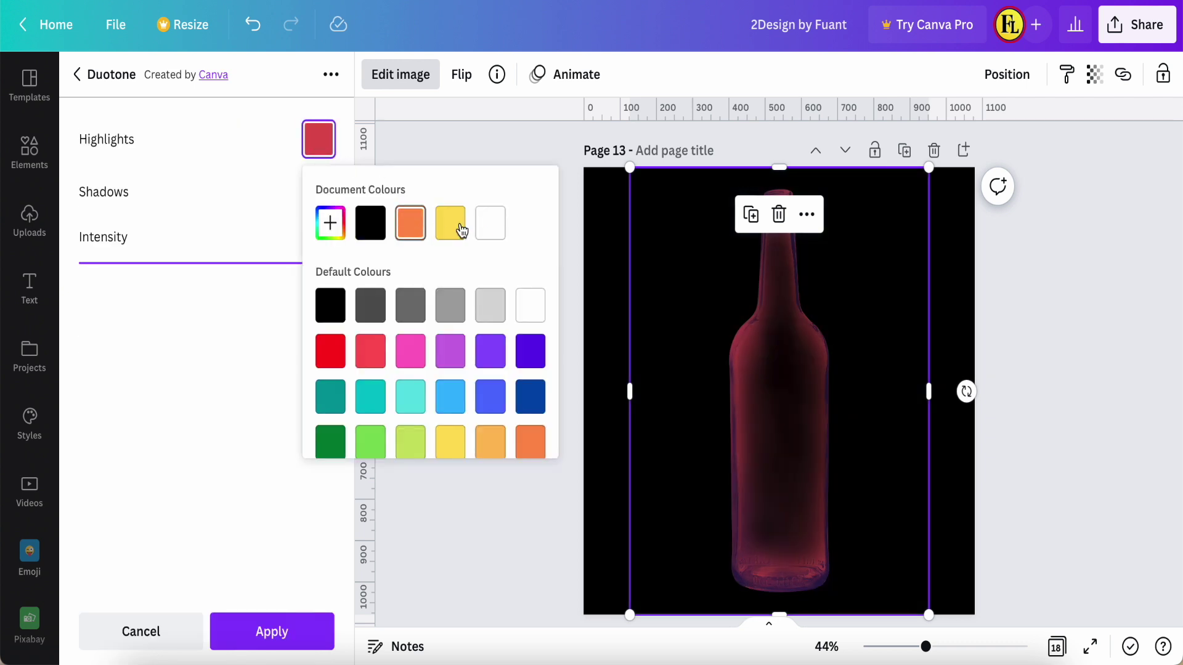
click(489, 223)
click(250, 203)
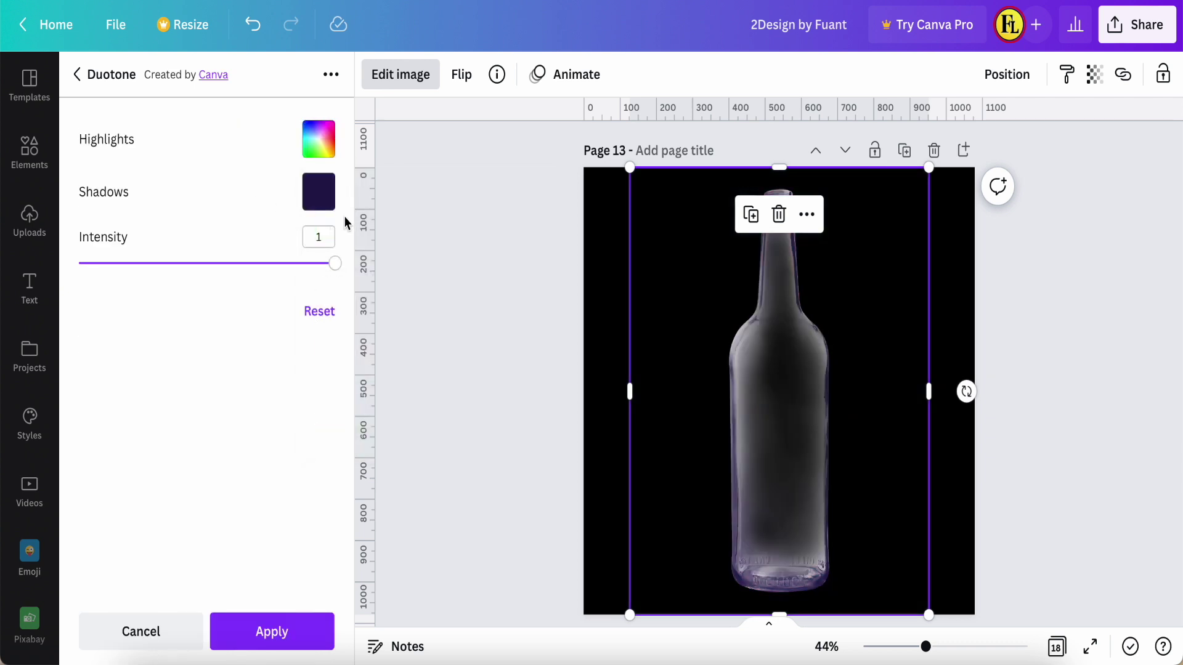
click(318, 204)
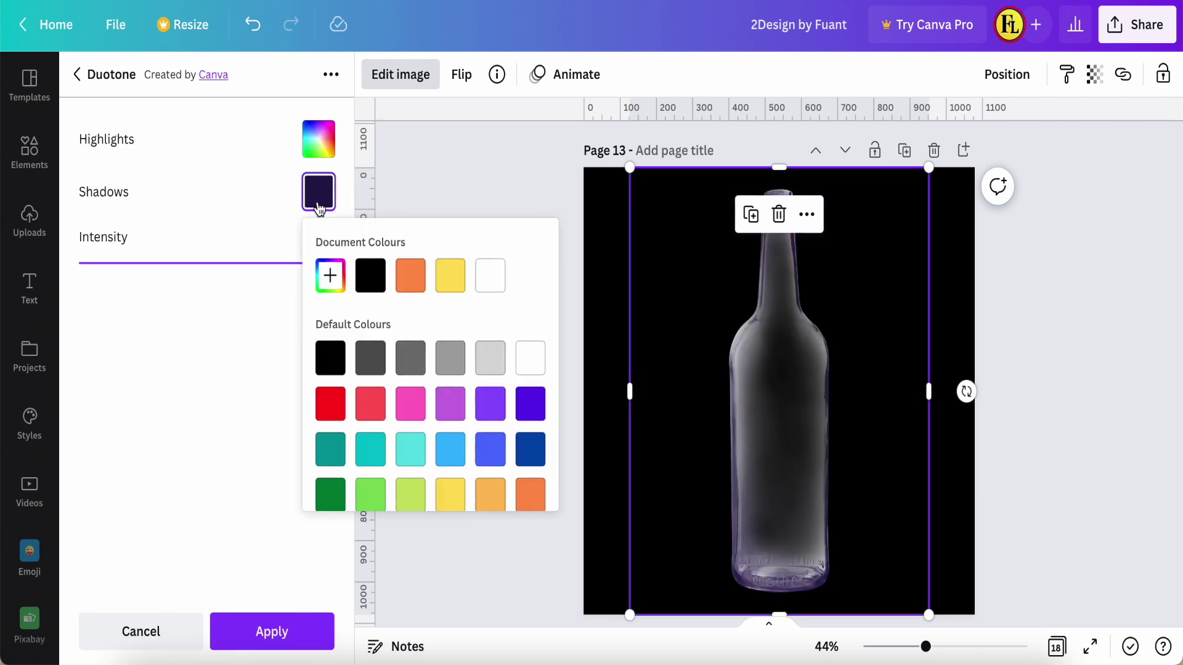
click(488, 282)
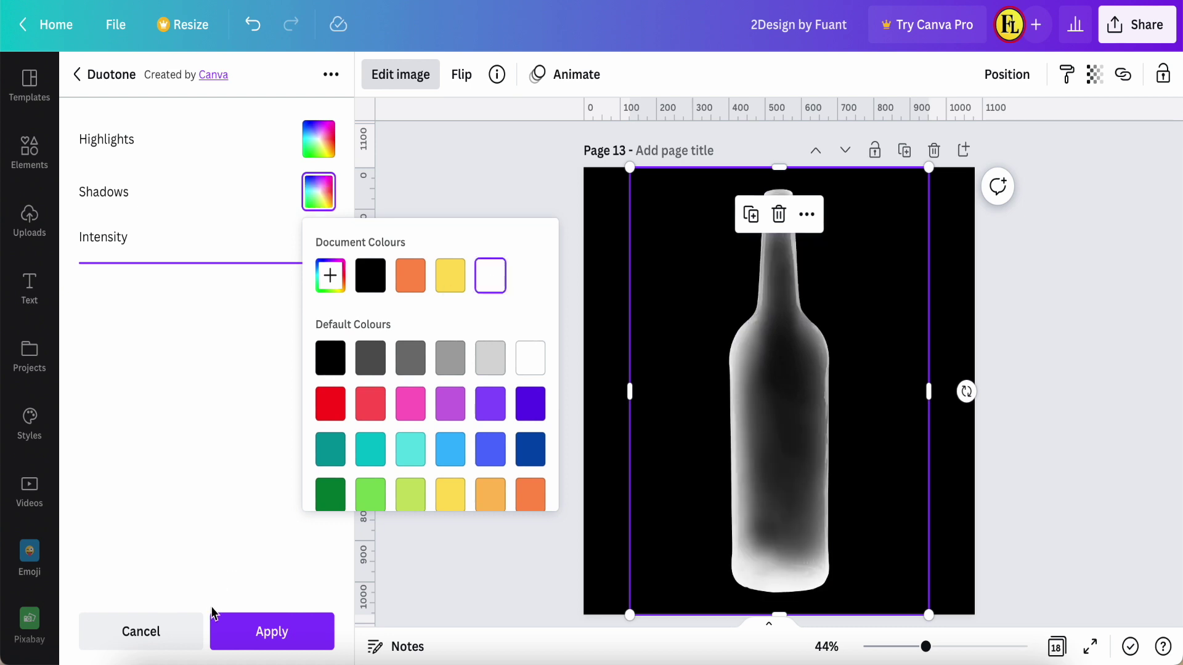
click(263, 637)
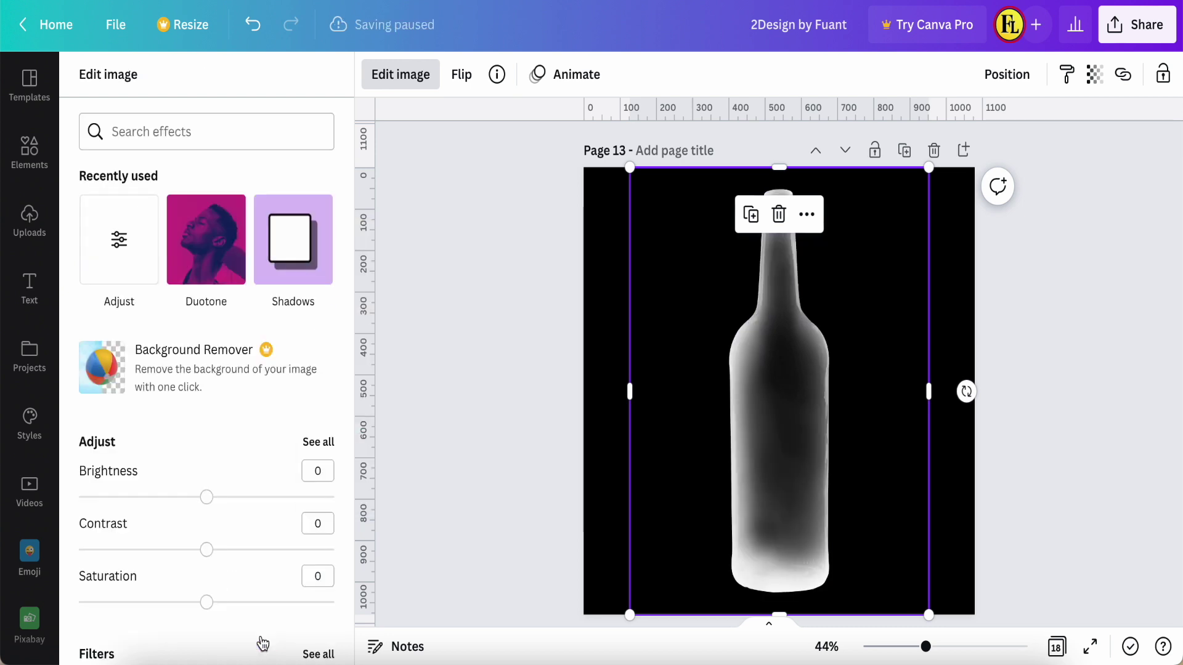
click(460, 374)
scroll(548, 379, down, 5)
- Download only the current Page 13 as a PNG from Share > Download
scroll(553, 393, up, 2)
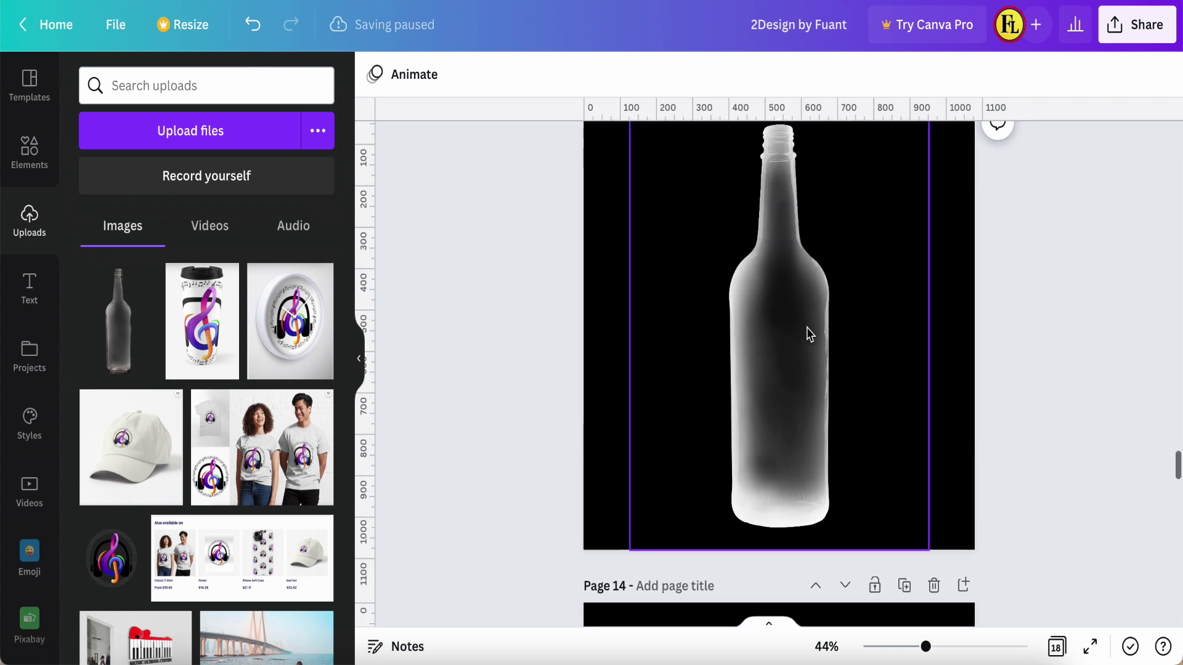
click(1137, 25)
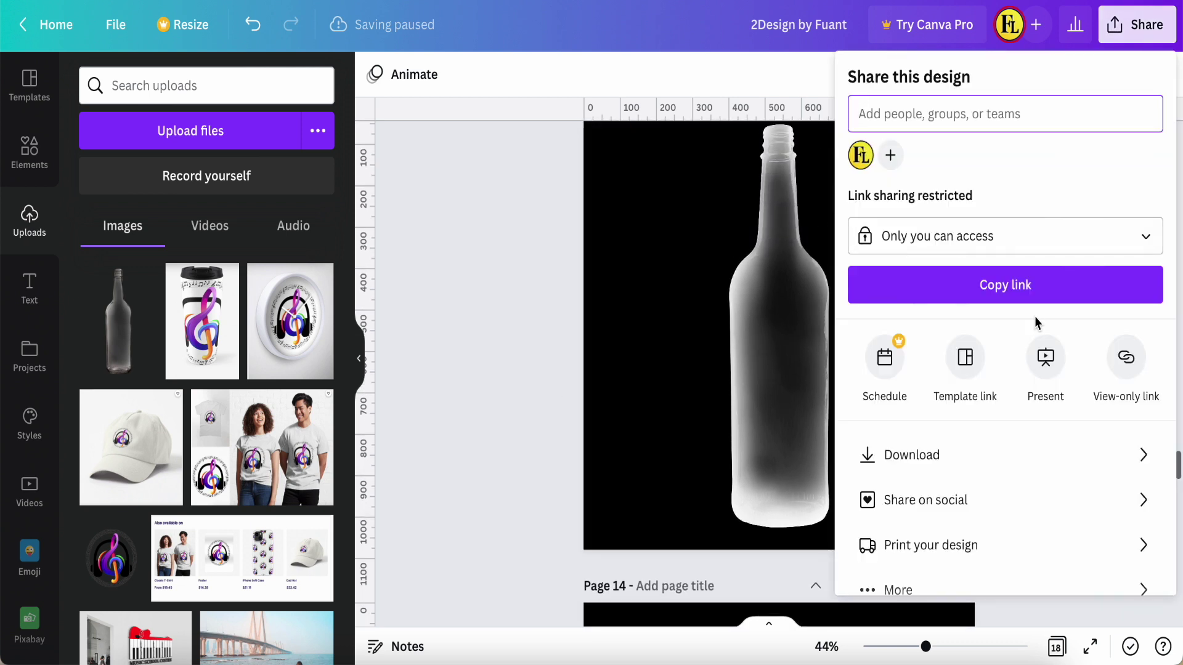
click(998, 455)
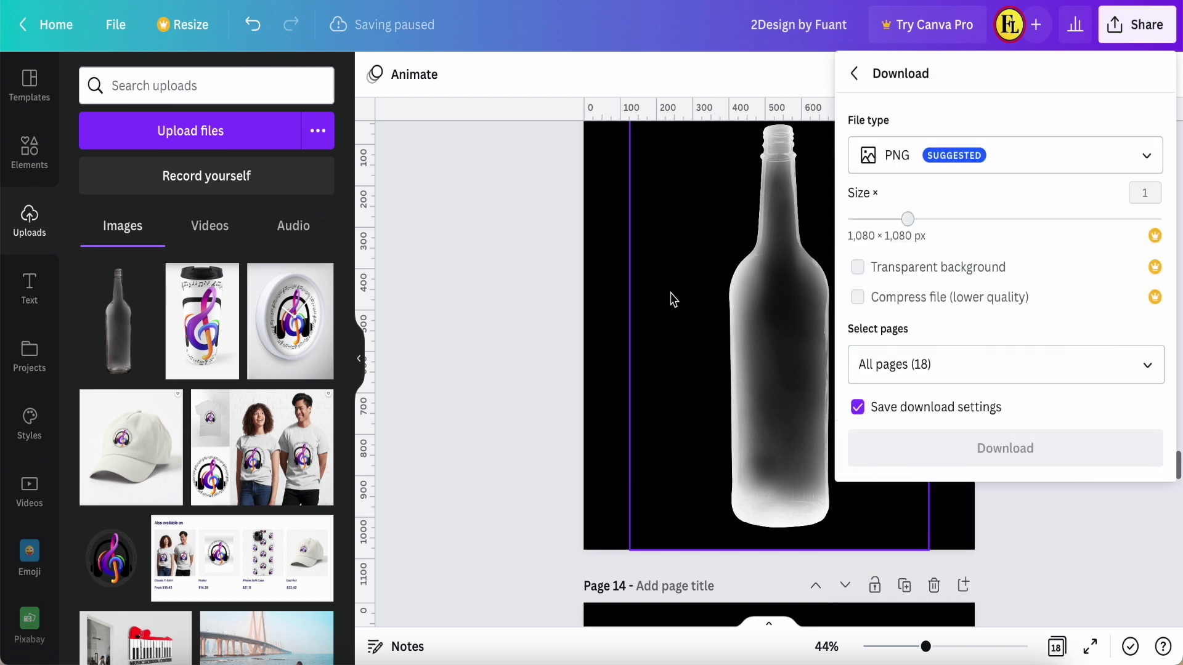
scroll(671, 300, up, 2)
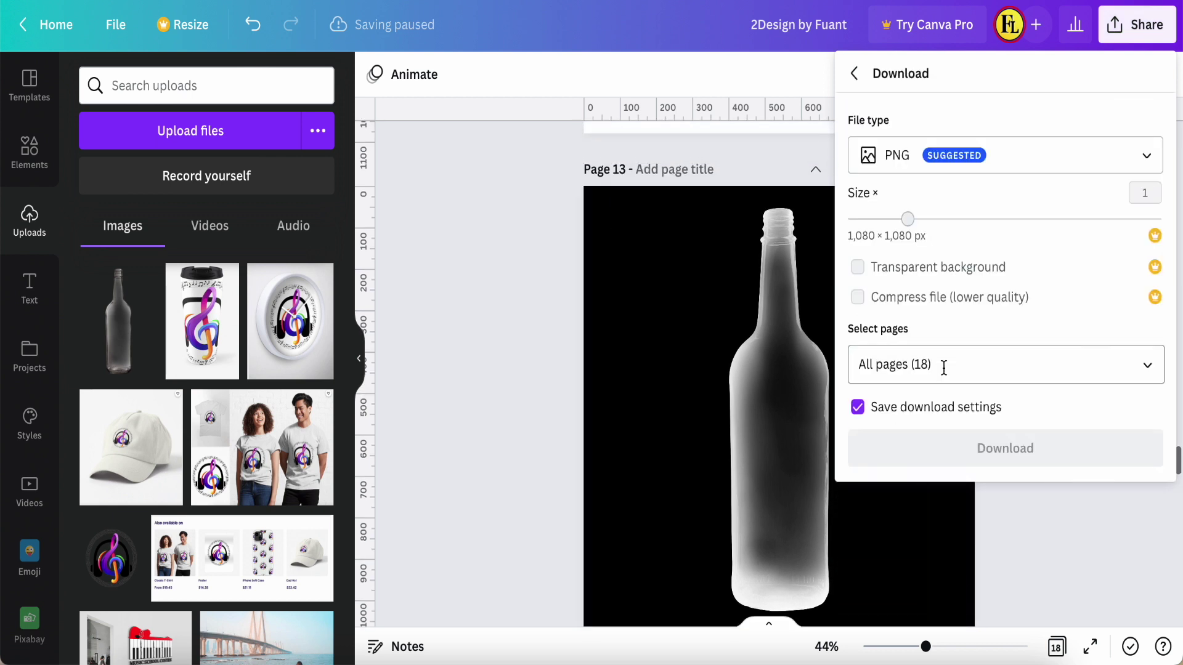
click(1147, 368)
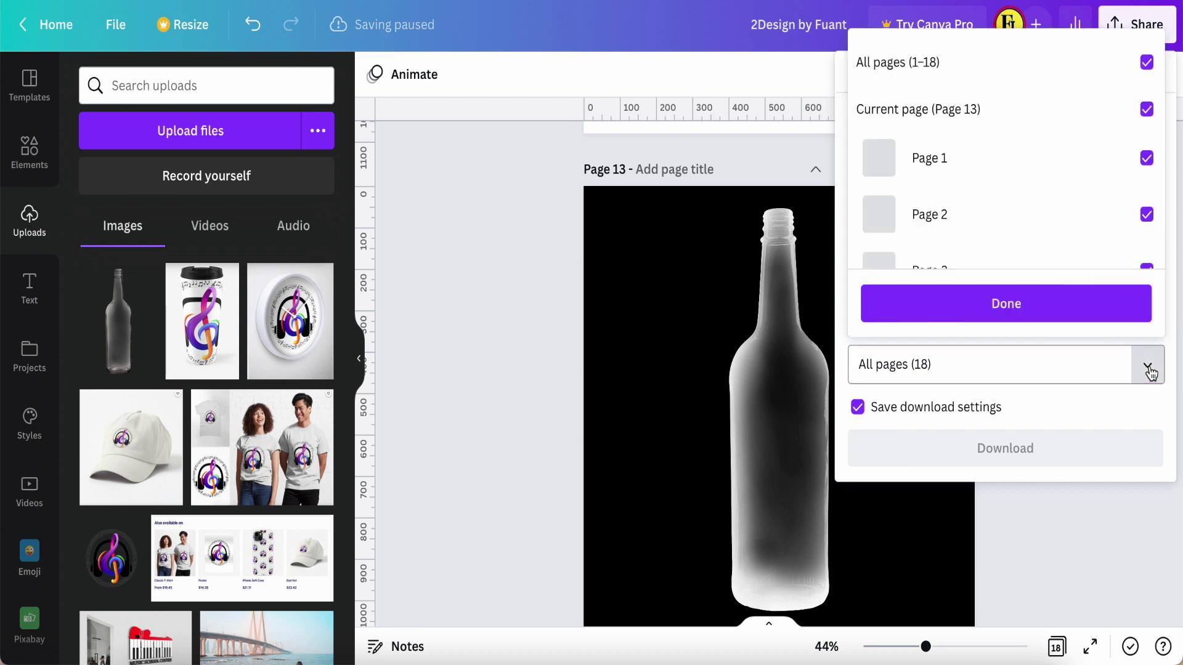
click(900, 64)
click(923, 114)
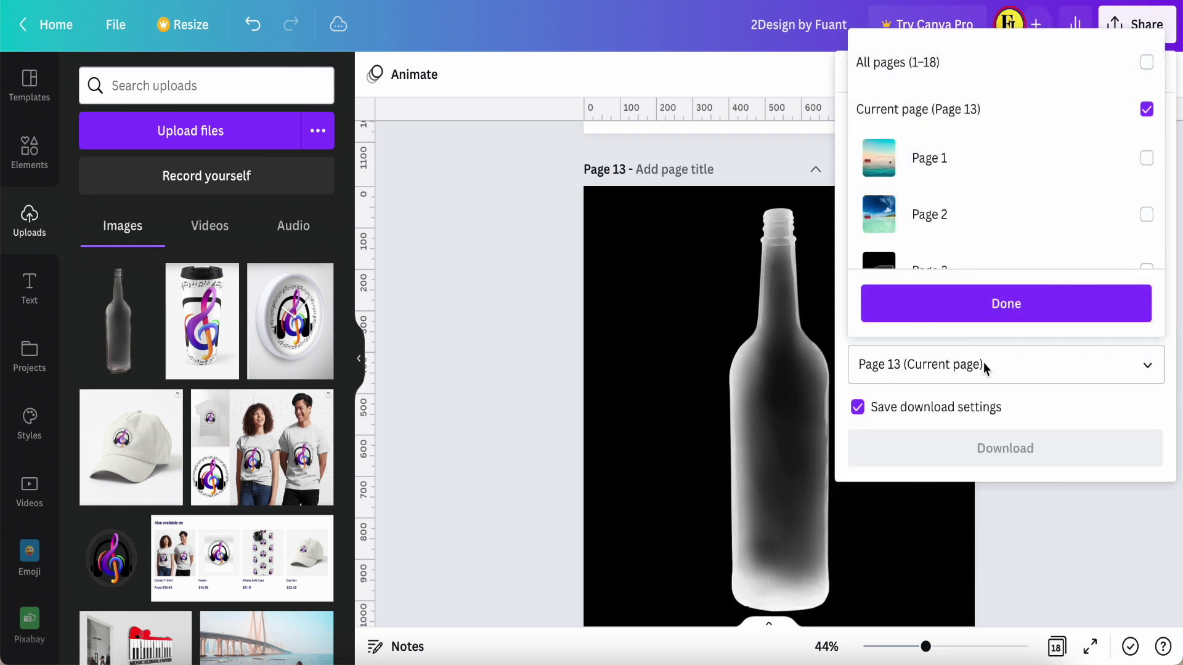
click(1012, 312)
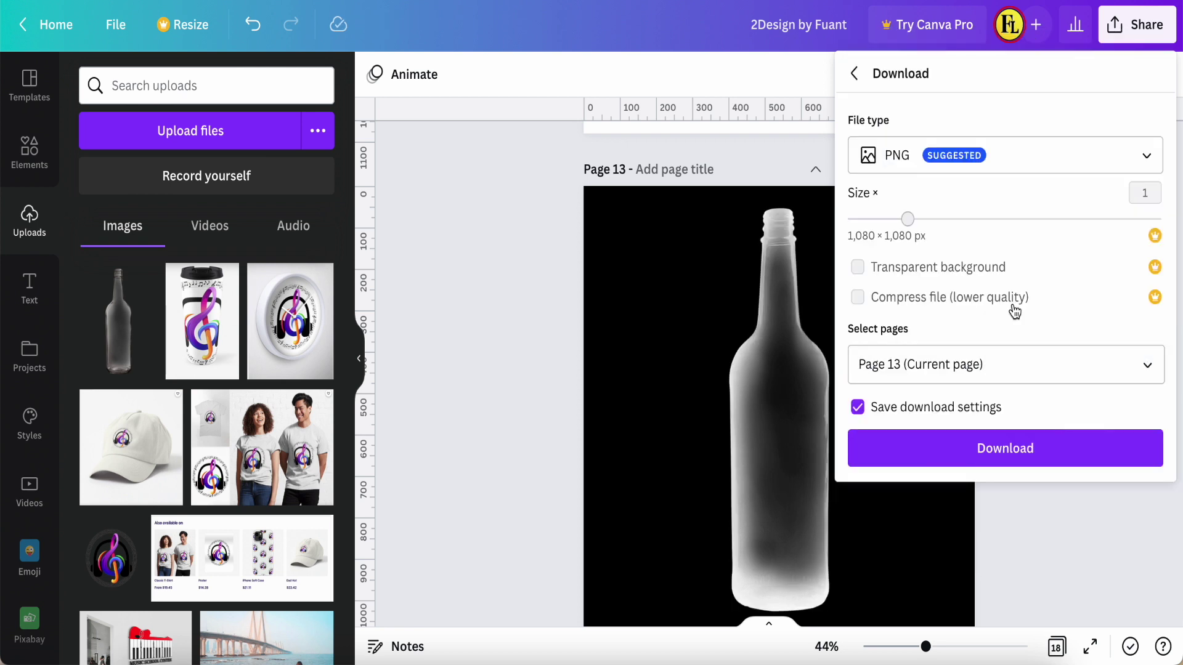
click(1015, 454)
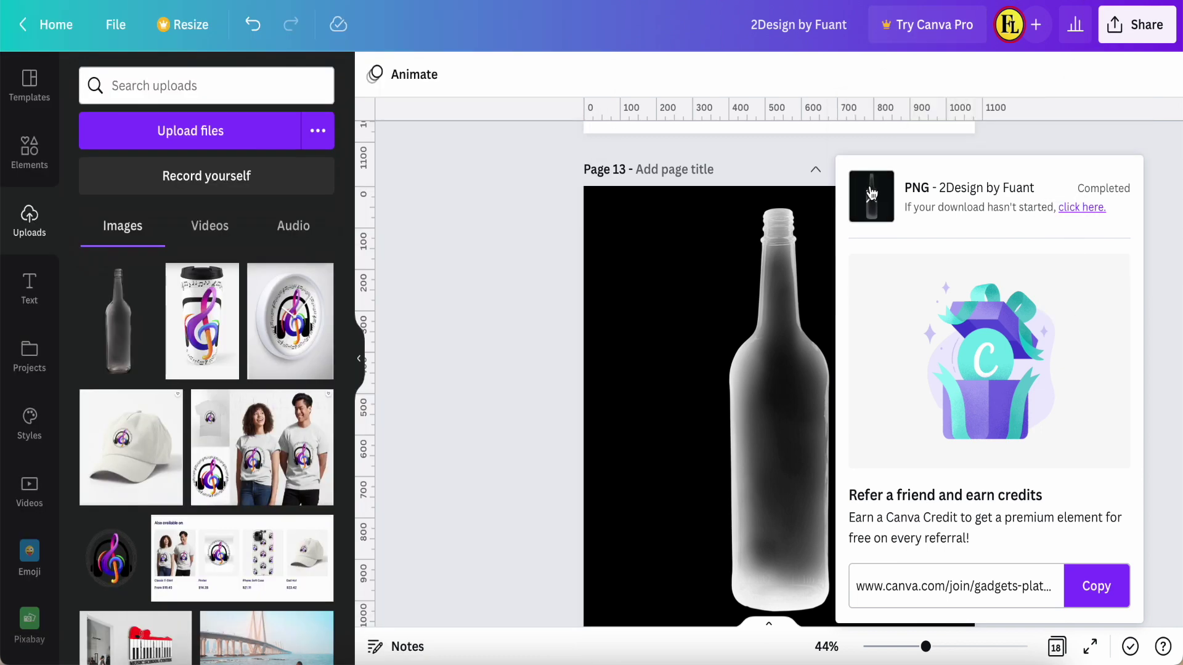
click(554, 209)
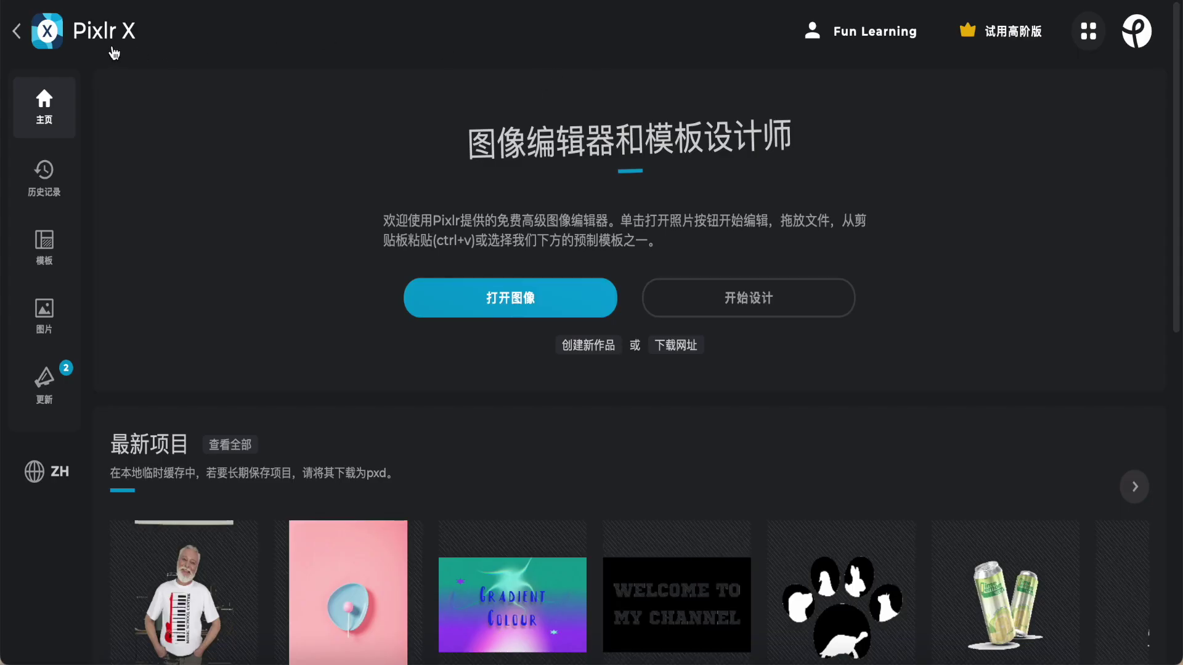
- Switch Pixlr X to English and open 2Design by Fuant-5.png from Downloads
click(59, 480)
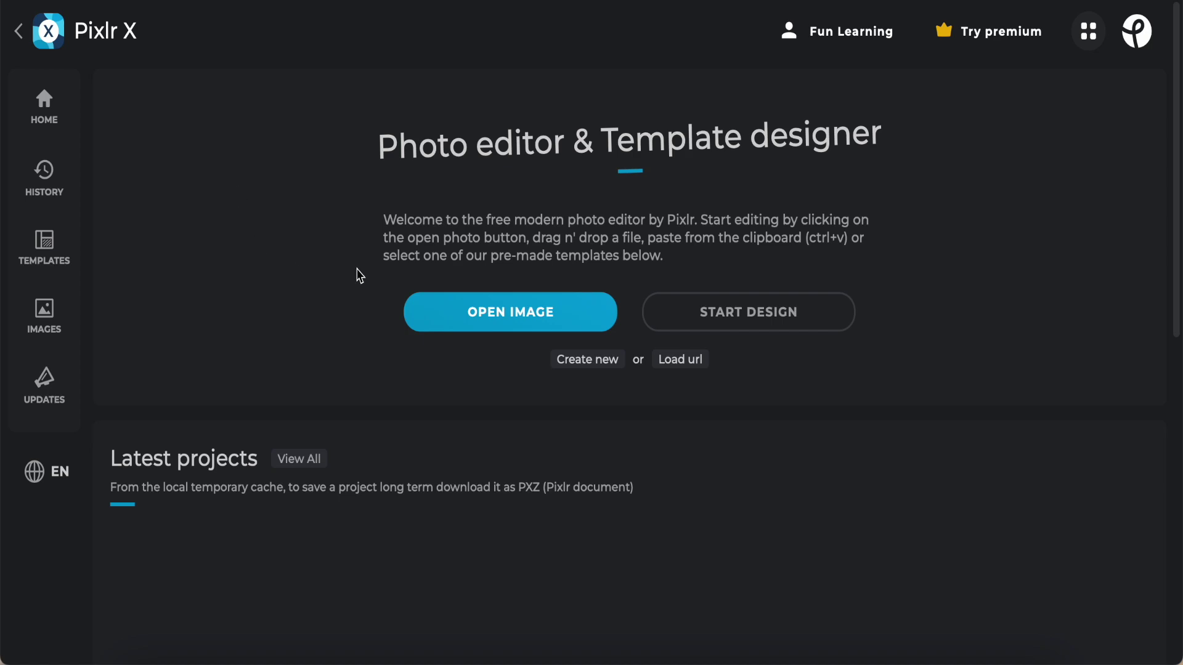
click(502, 321)
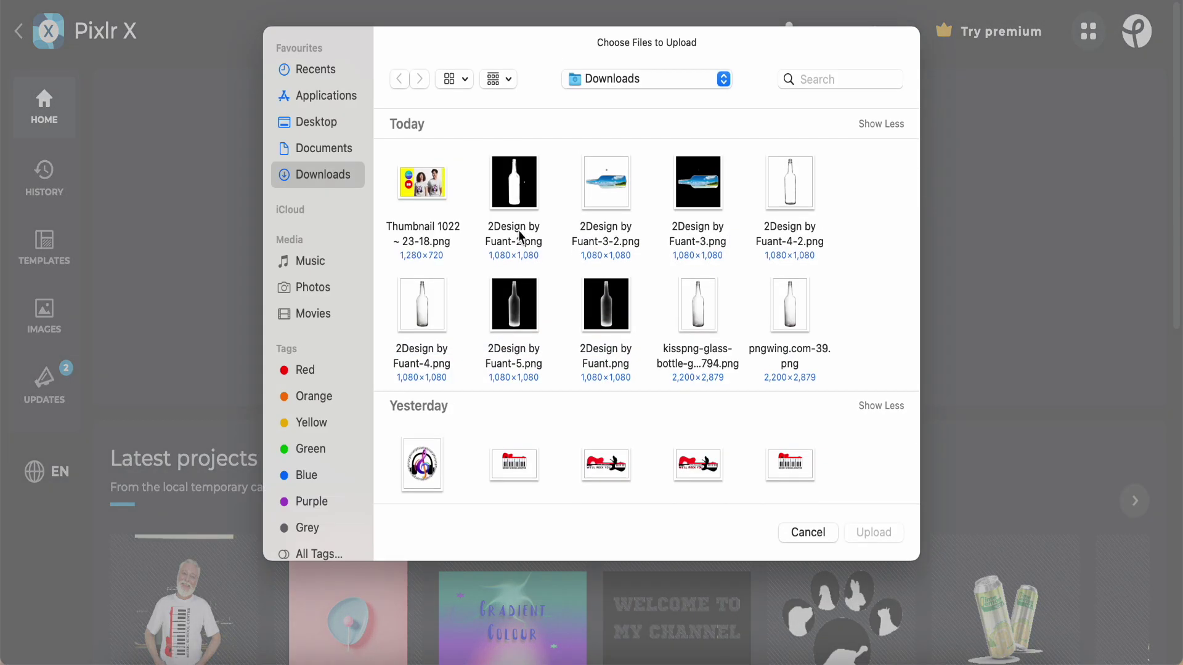
click(527, 328)
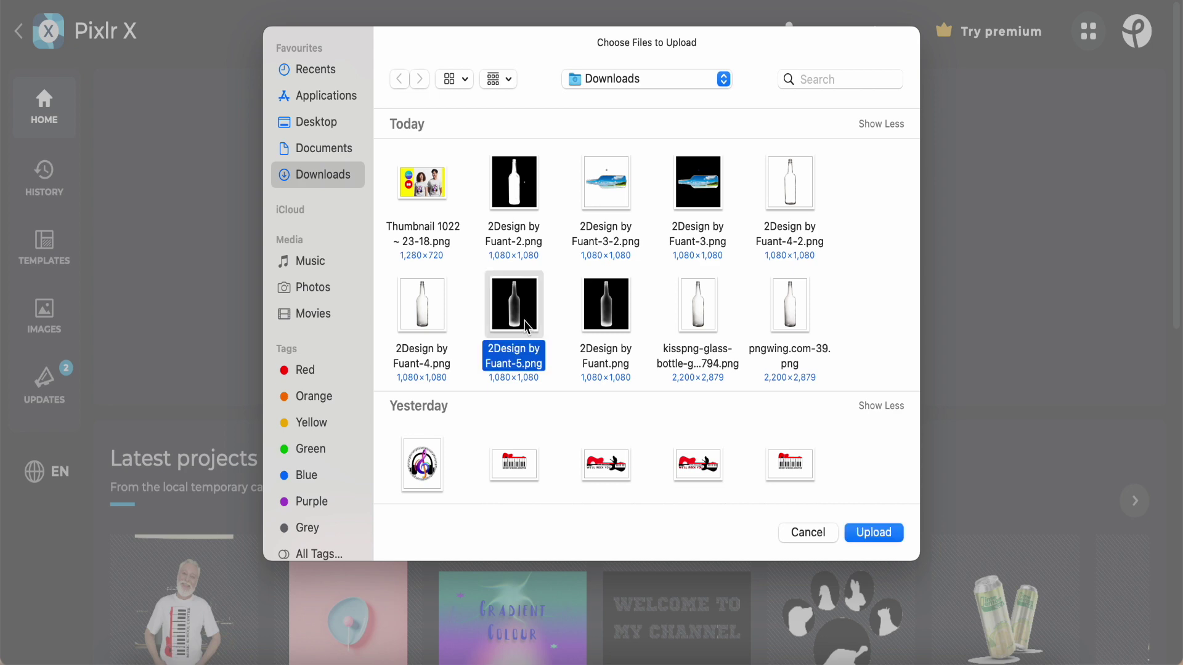
click(885, 531)
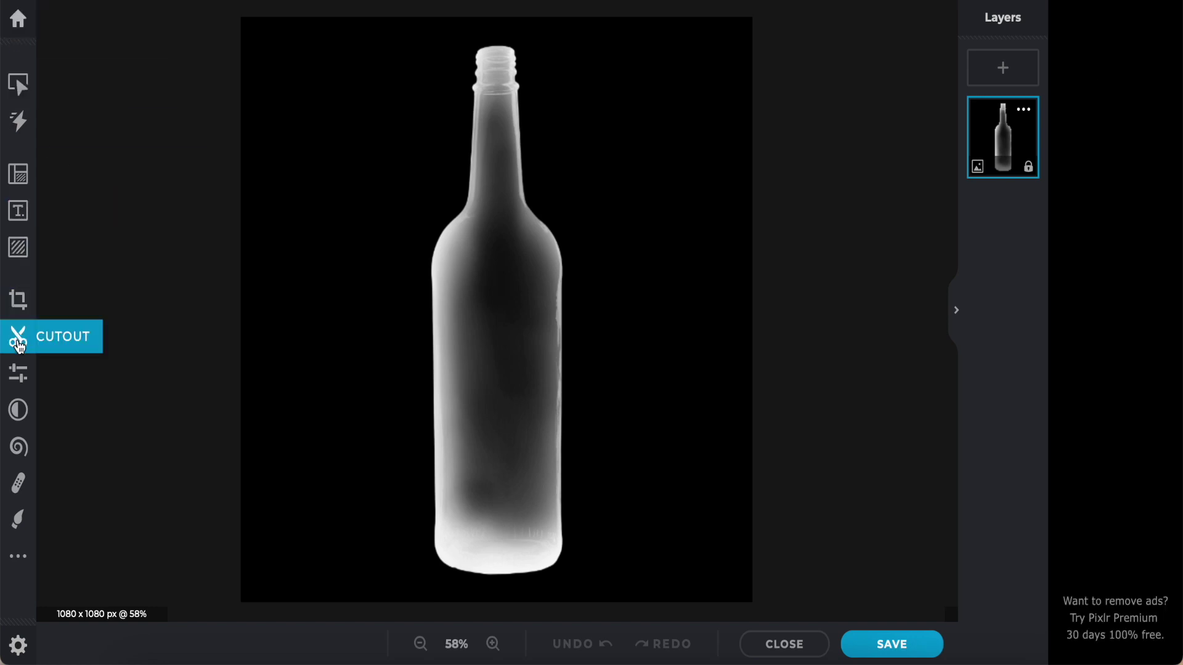
- With Magic Cutout in Remove mode, erase the bottle's interior, base rim, shoulder highlight and cap
click(18, 345)
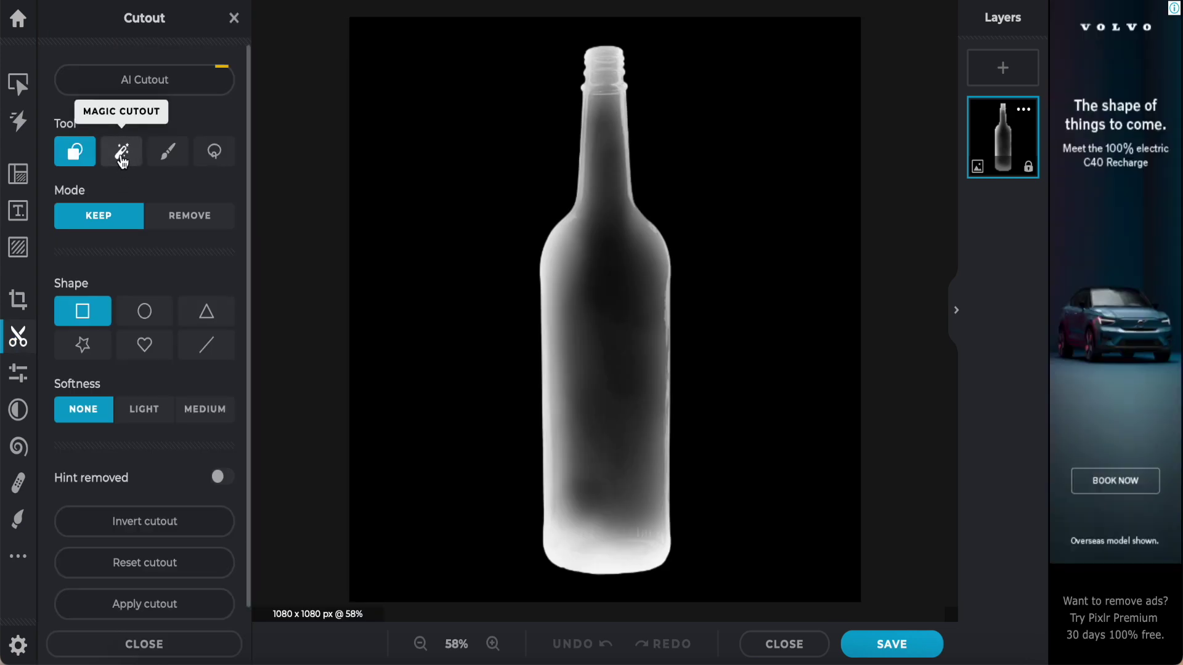
click(122, 154)
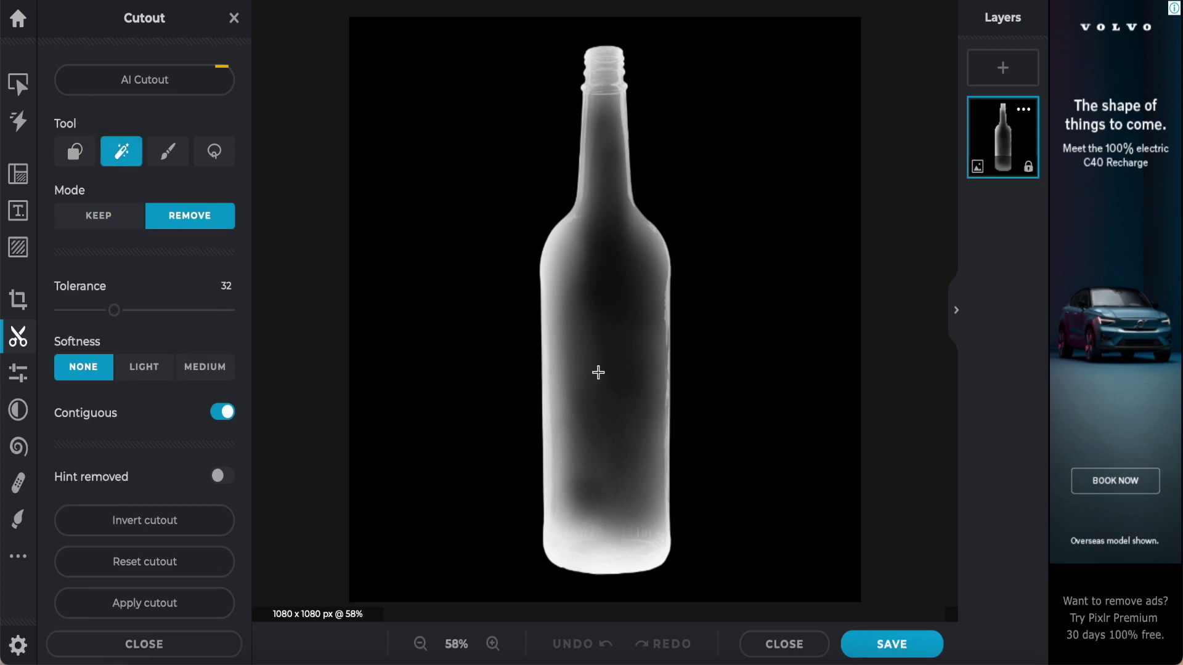
click(596, 345)
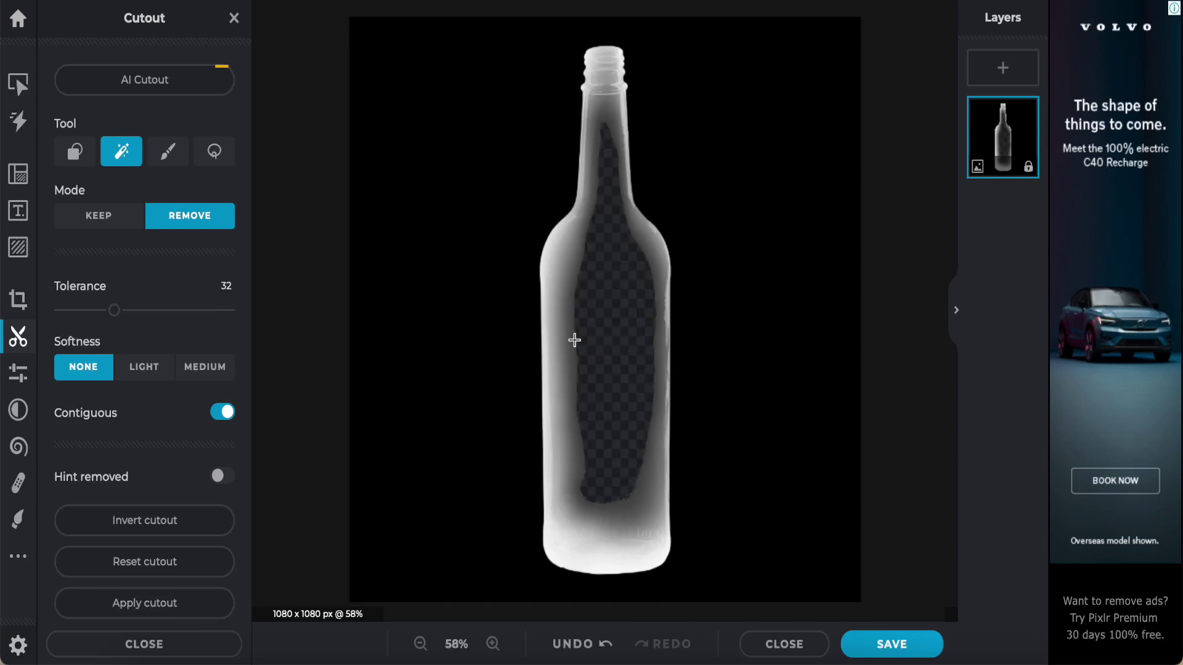
click(568, 323)
click(557, 261)
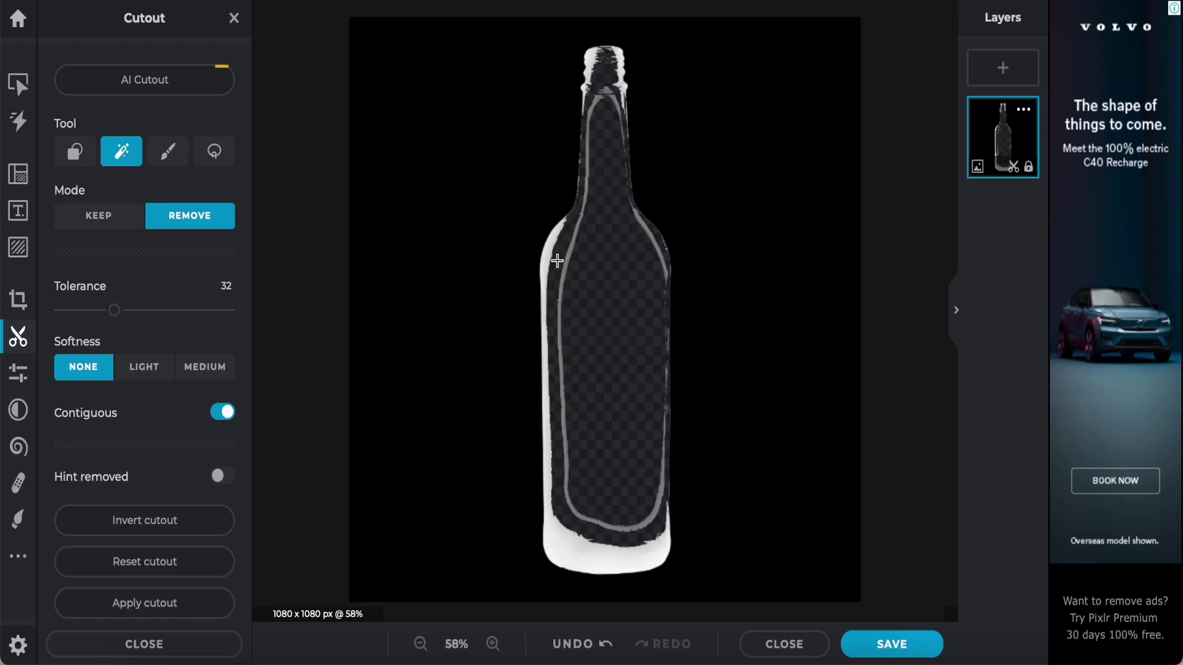
click(566, 268)
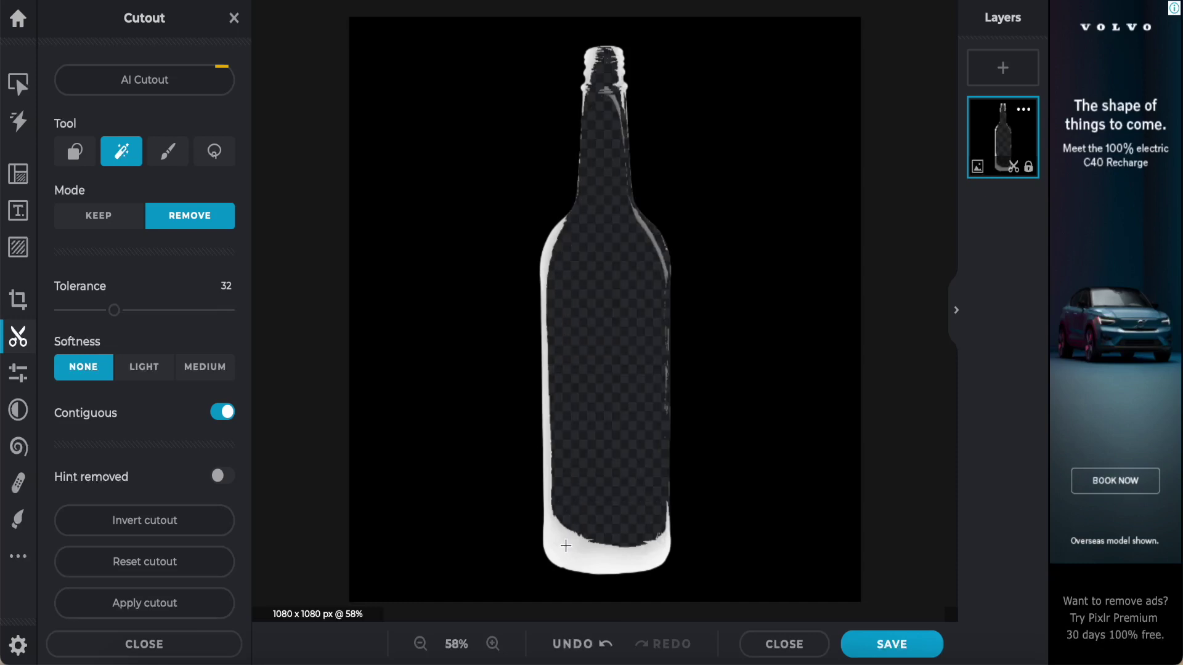
click(566, 546)
click(657, 251)
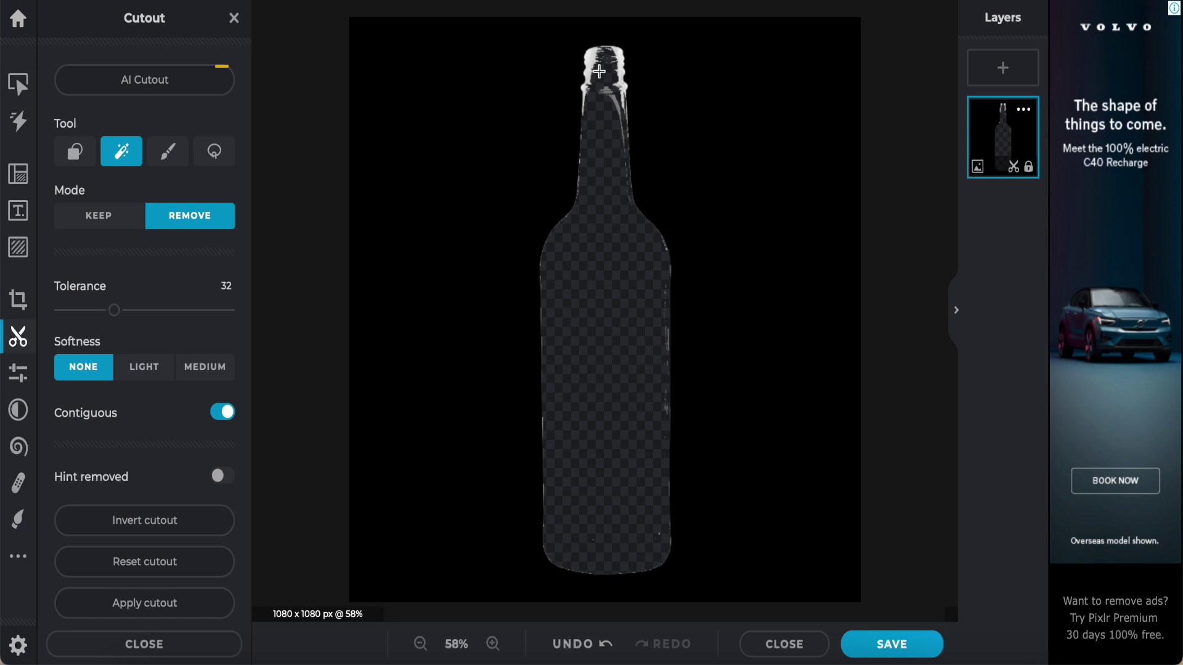
click(593, 66)
click(621, 62)
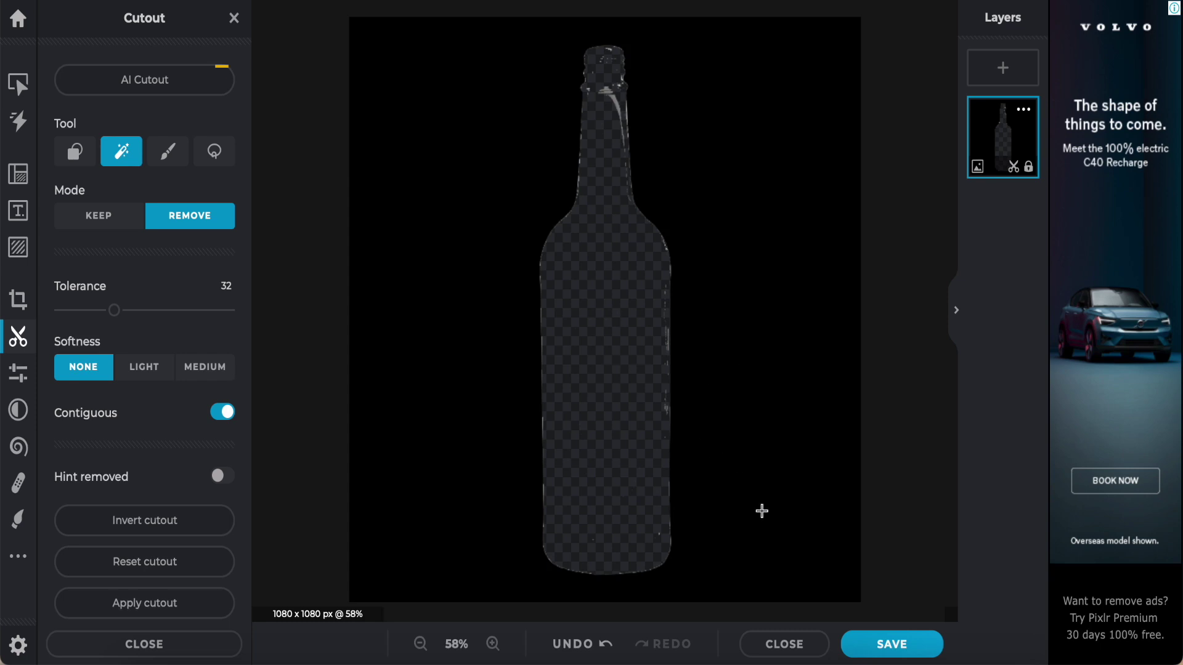
- Save the cutout as a transparent PNG named 2Design by Fuant-5
click(887, 652)
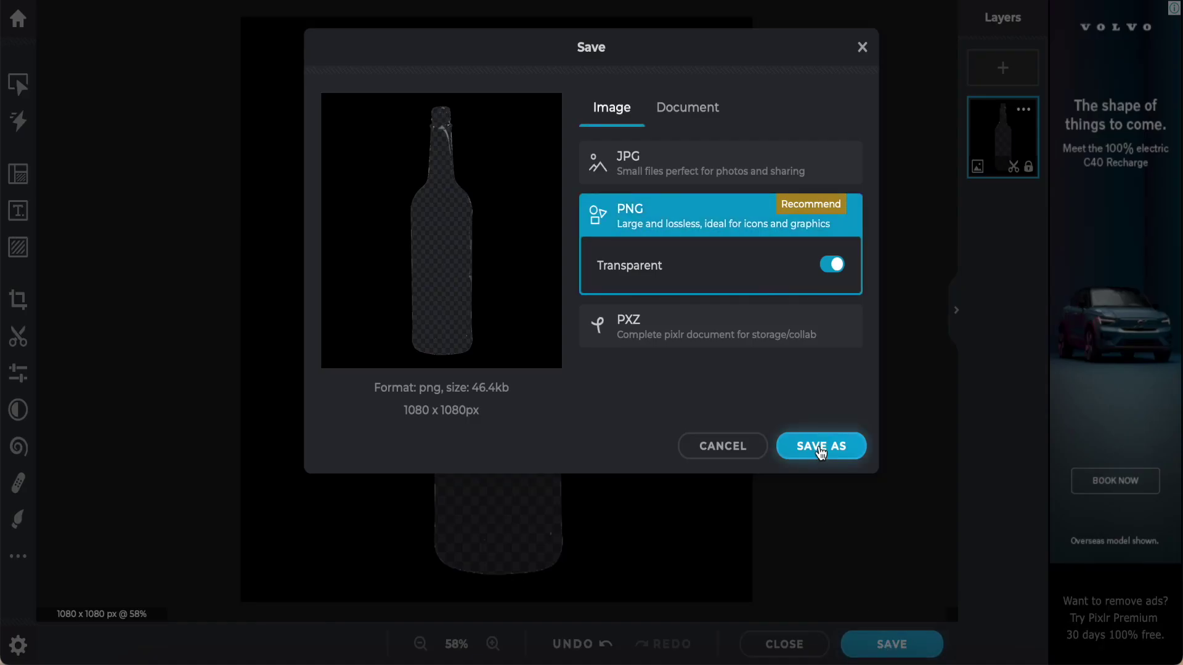
click(821, 450)
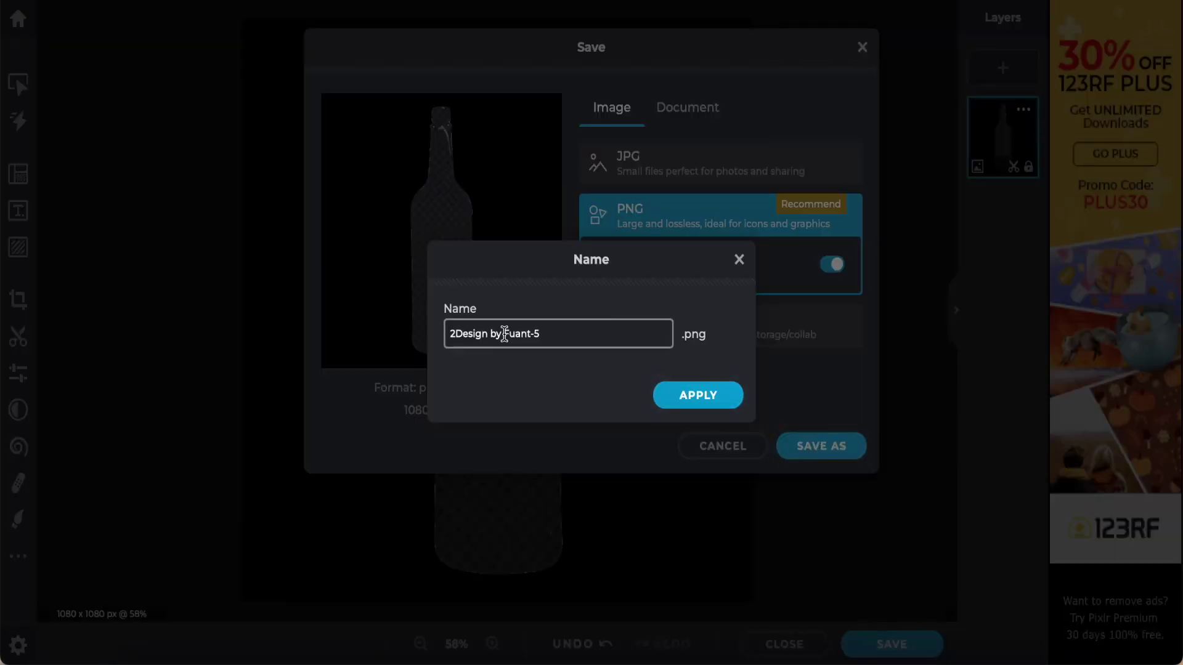
click(703, 401)
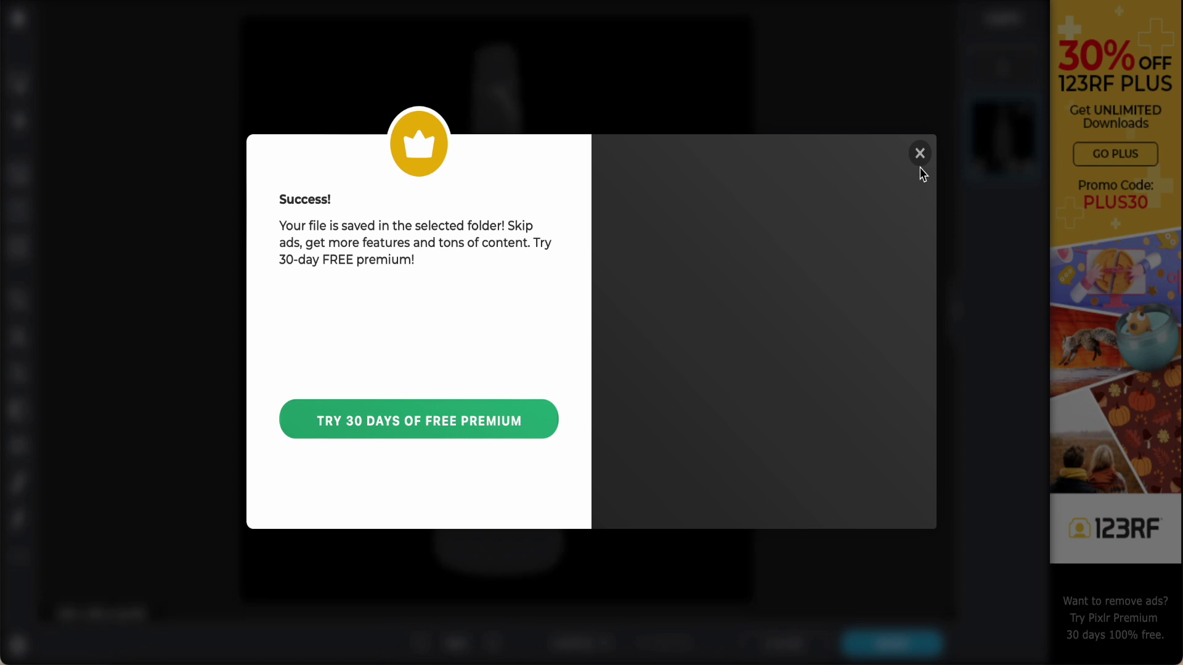
click(920, 154)
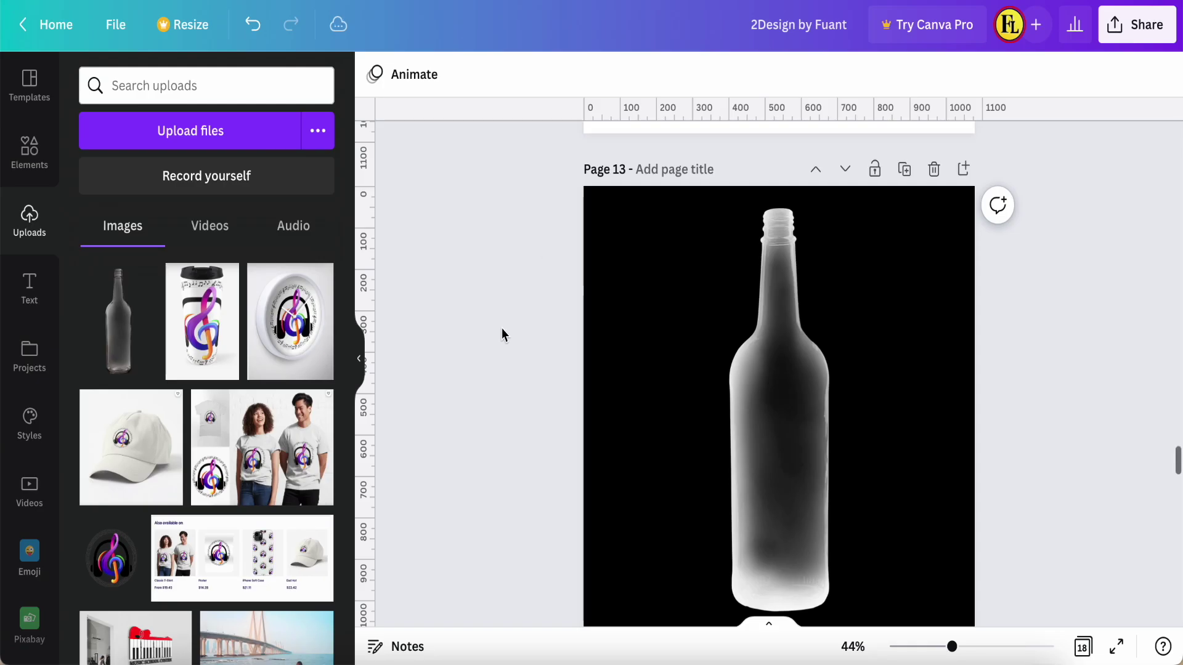
scroll(750, 387, down, 3)
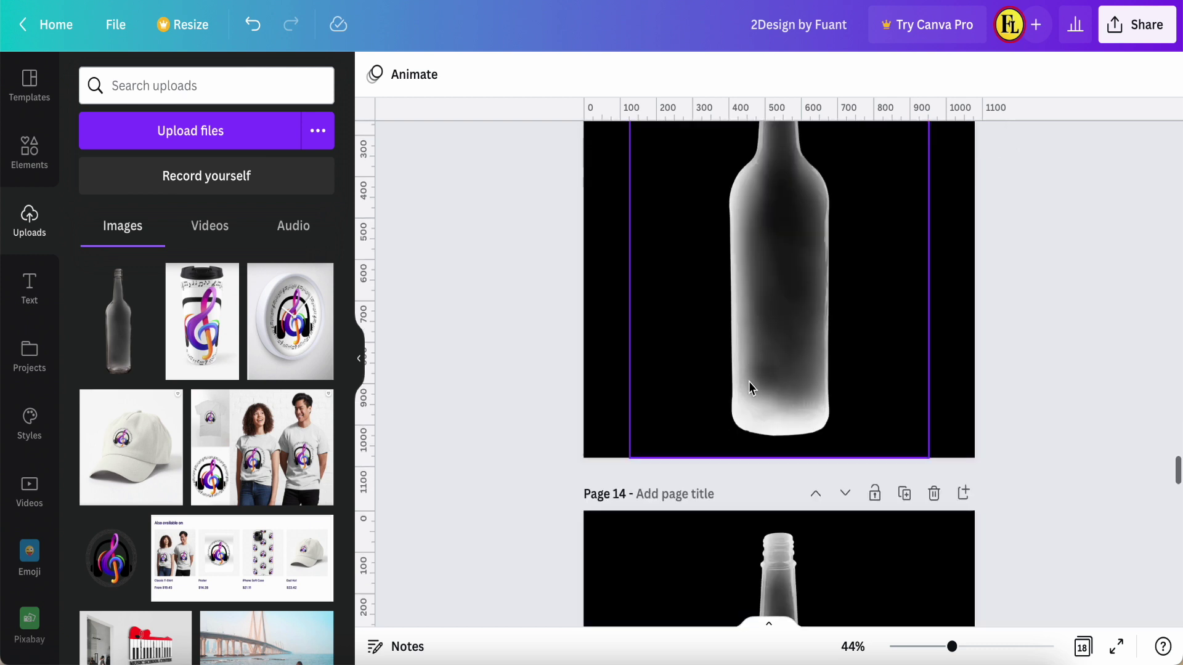
scroll(749, 387, down, 10)
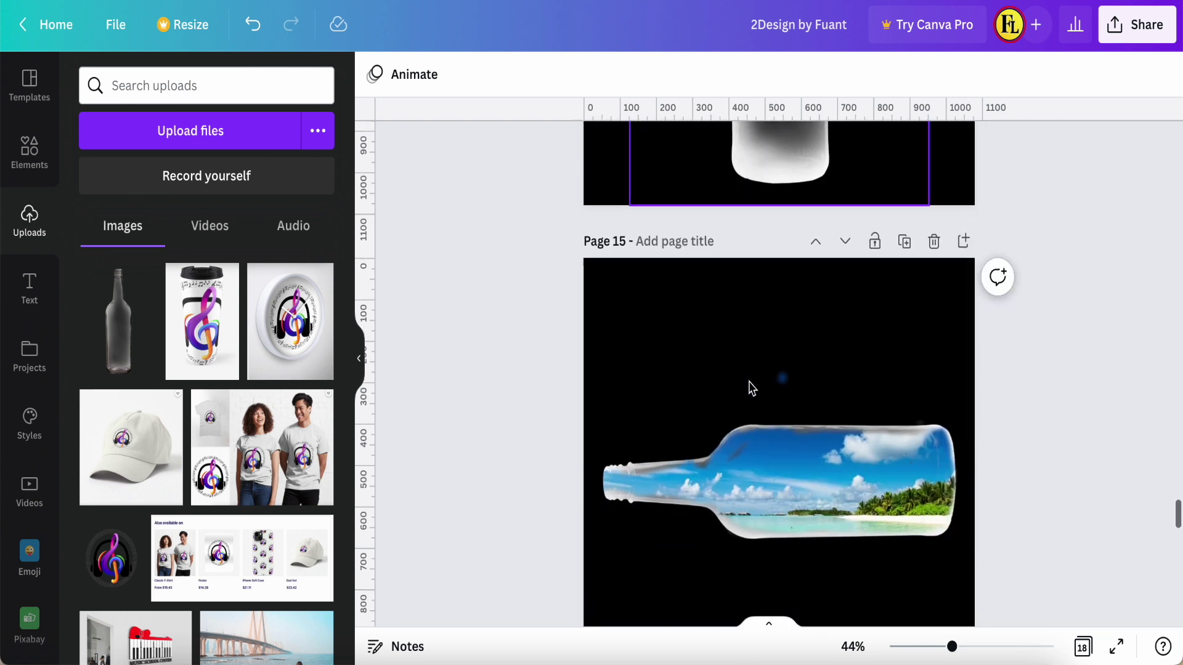
- Delete the old bottle from page 14 and make the page background white
scroll(749, 389, up, 10)
click(759, 416)
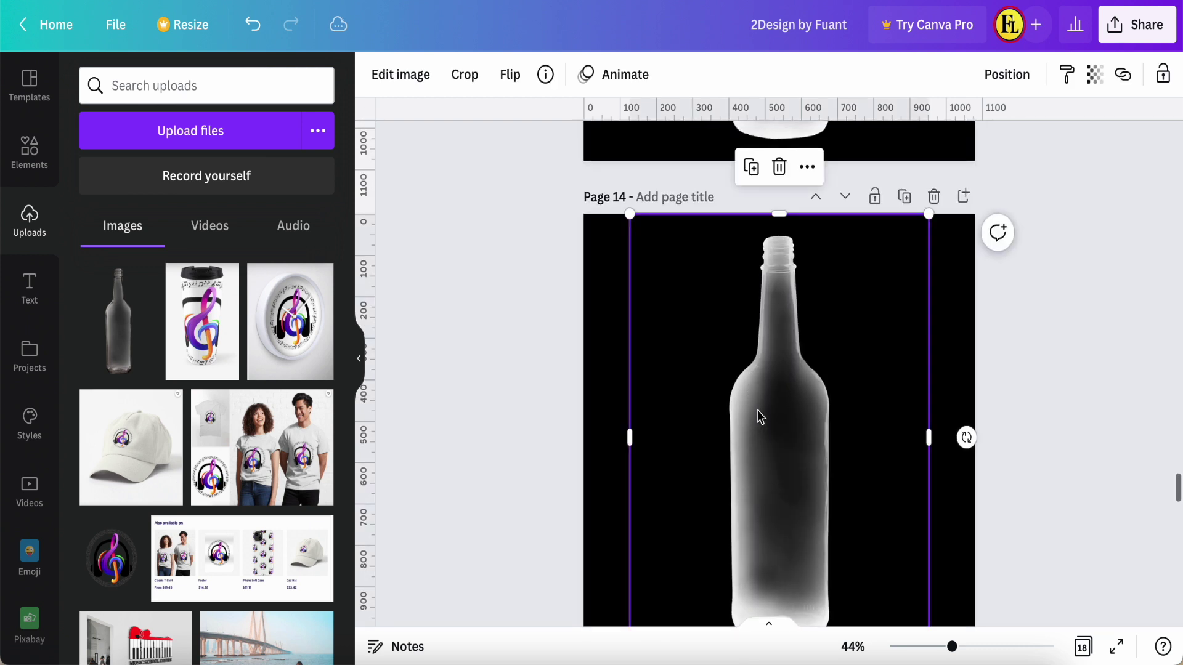
key(Delete)
click(614, 271)
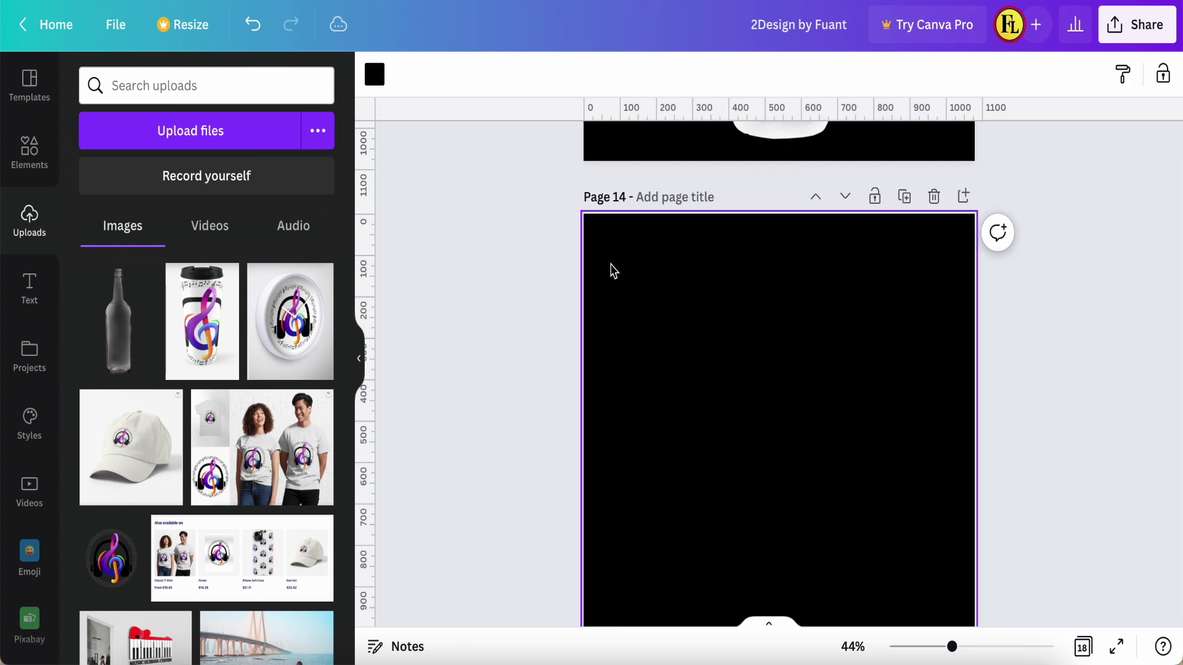
click(375, 80)
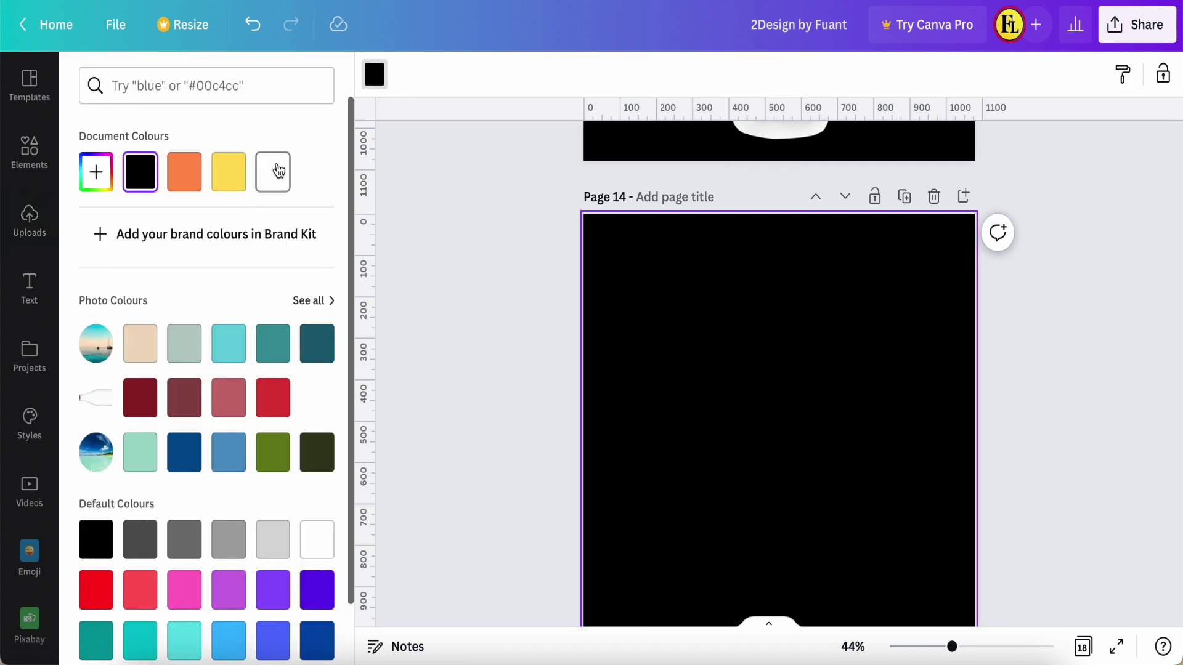
click(278, 170)
- Upload 2Design by Fuant-5-2.png and add the white bottle silhouette to page 14
scroll(612, 328, up, 5)
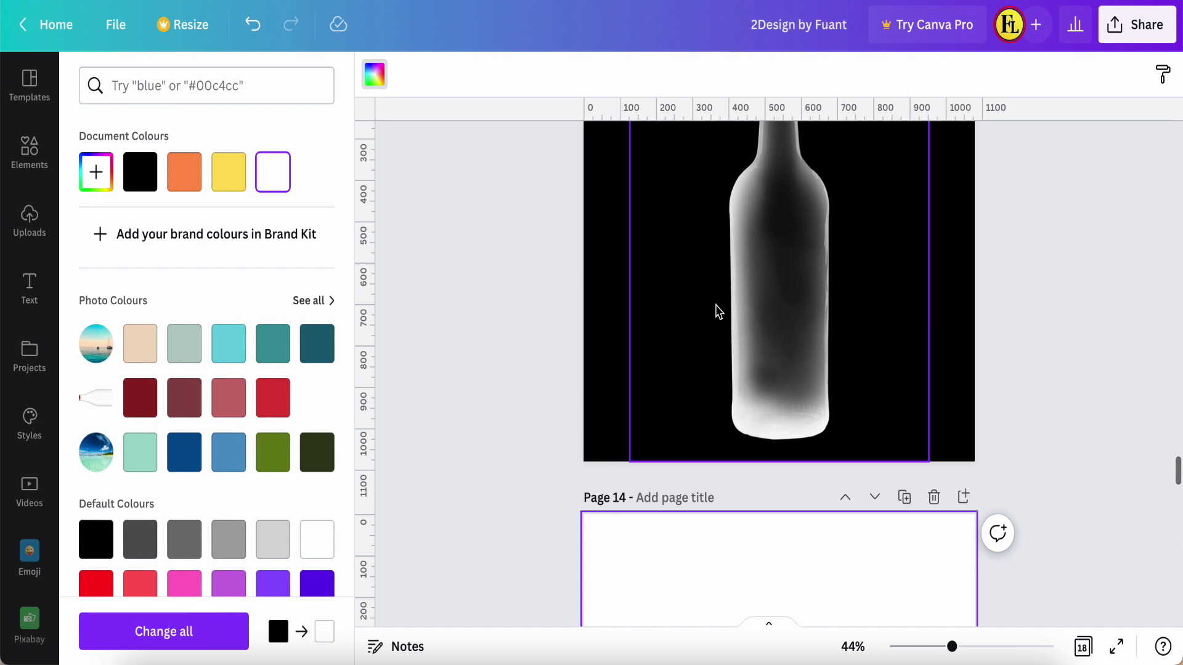
scroll(626, 449, down, 5)
scroll(660, 424, down, 1)
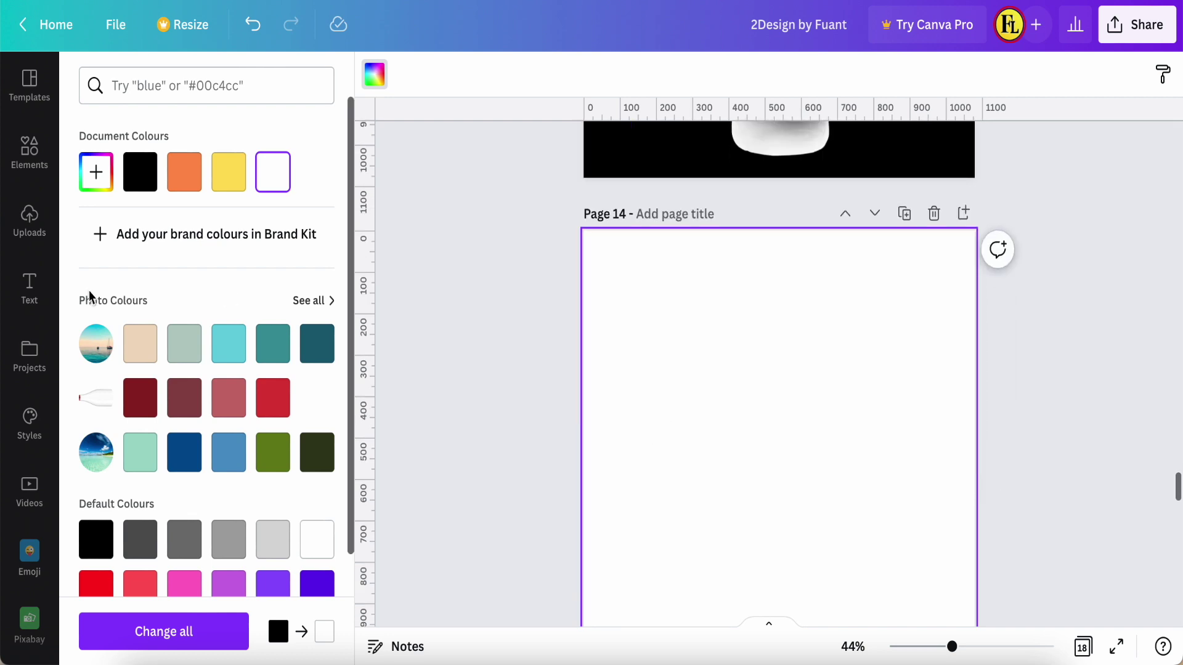
click(34, 231)
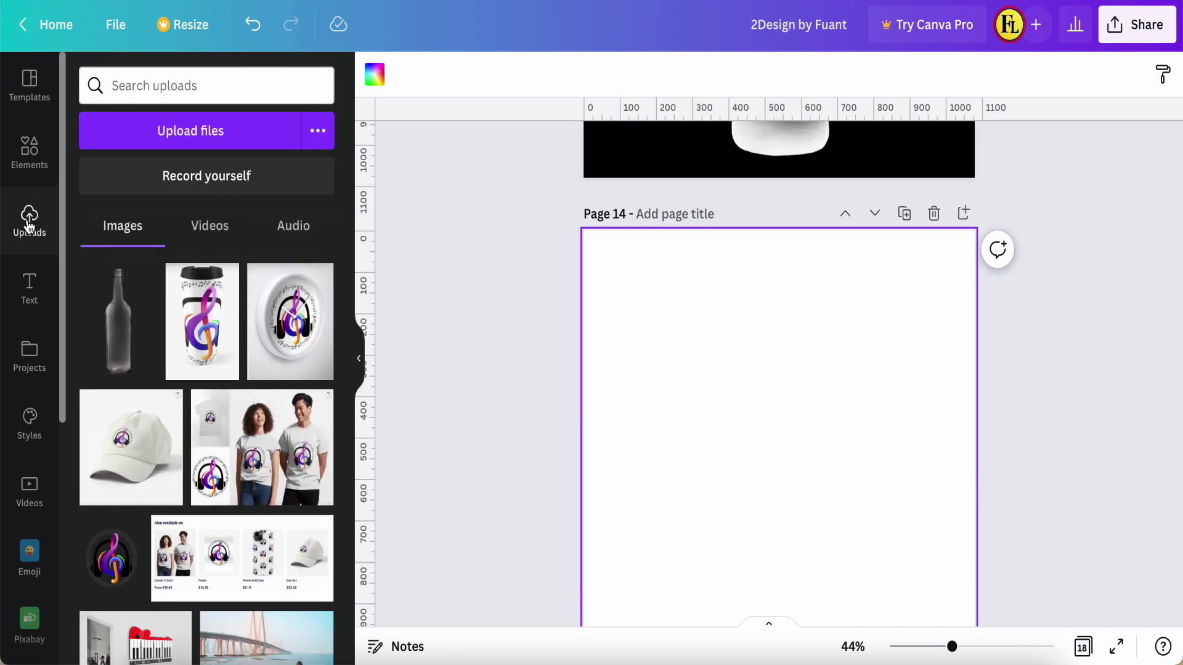
click(193, 139)
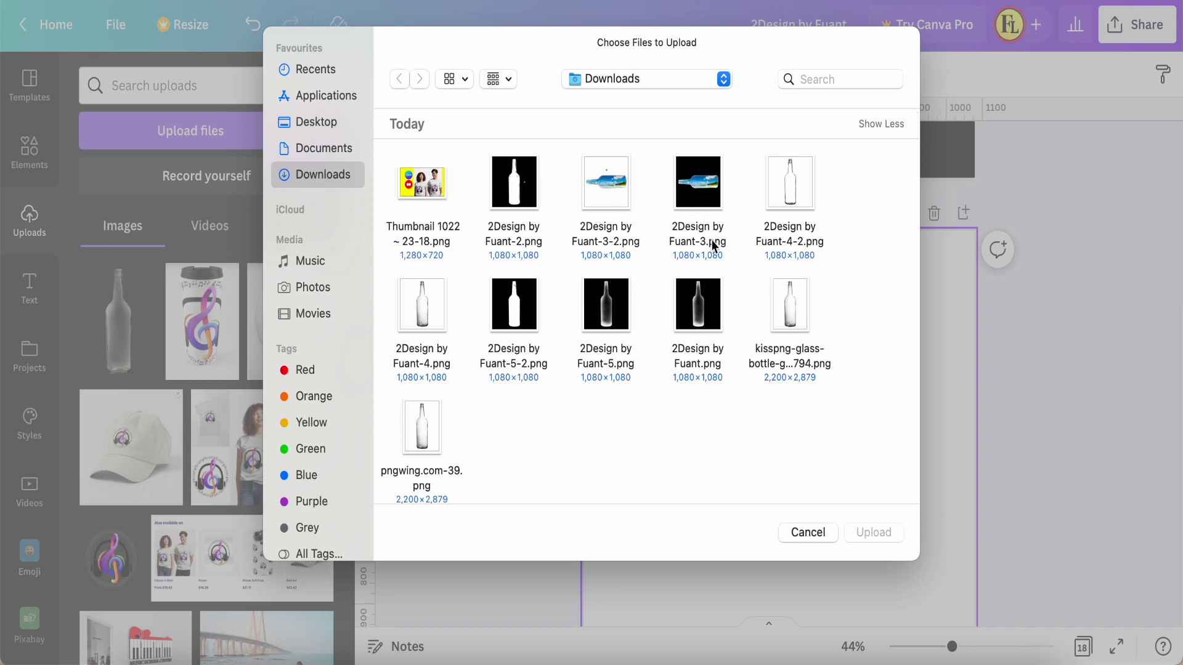
click(517, 316)
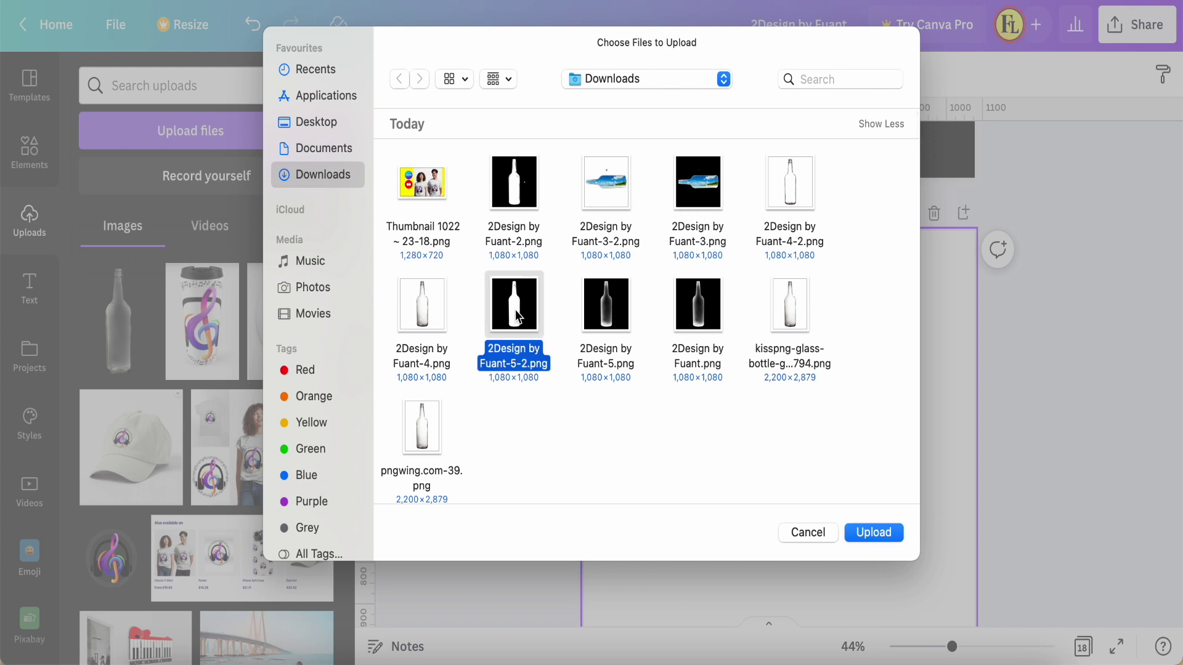
click(862, 533)
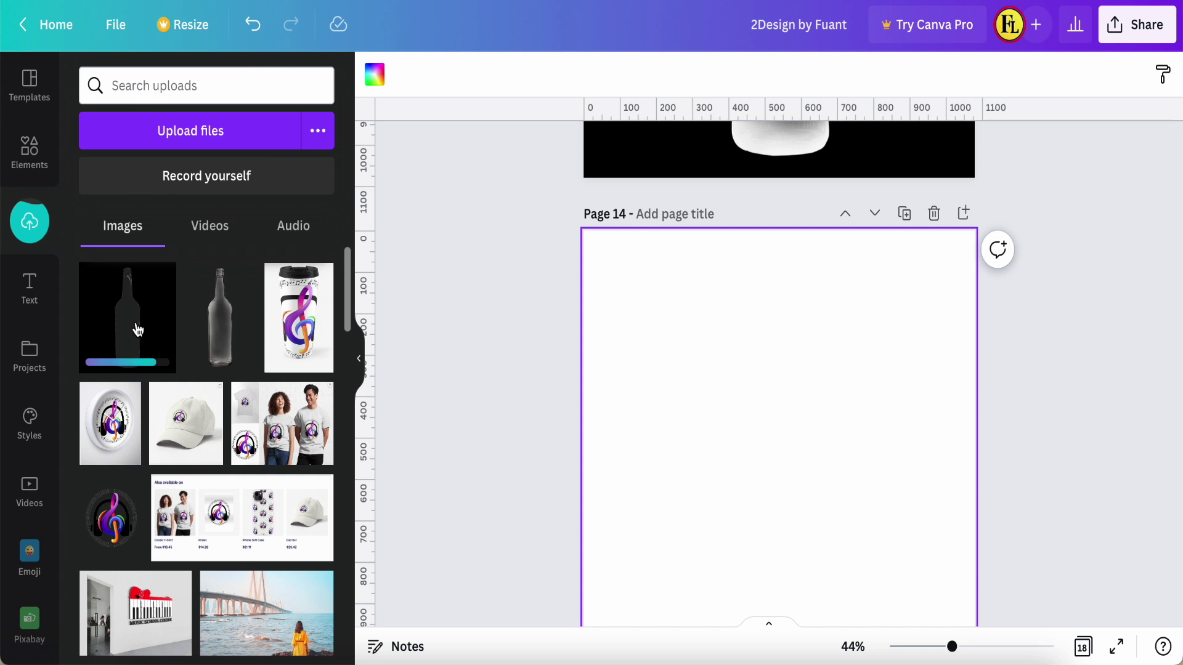
click(136, 327)
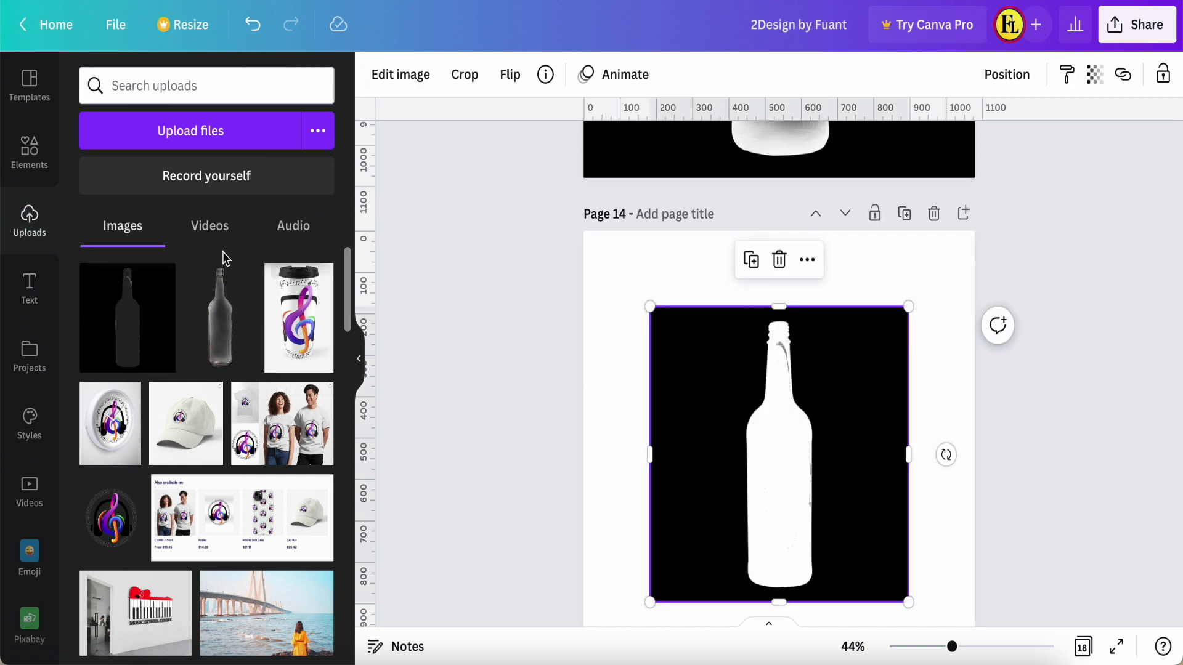
click(31, 152)
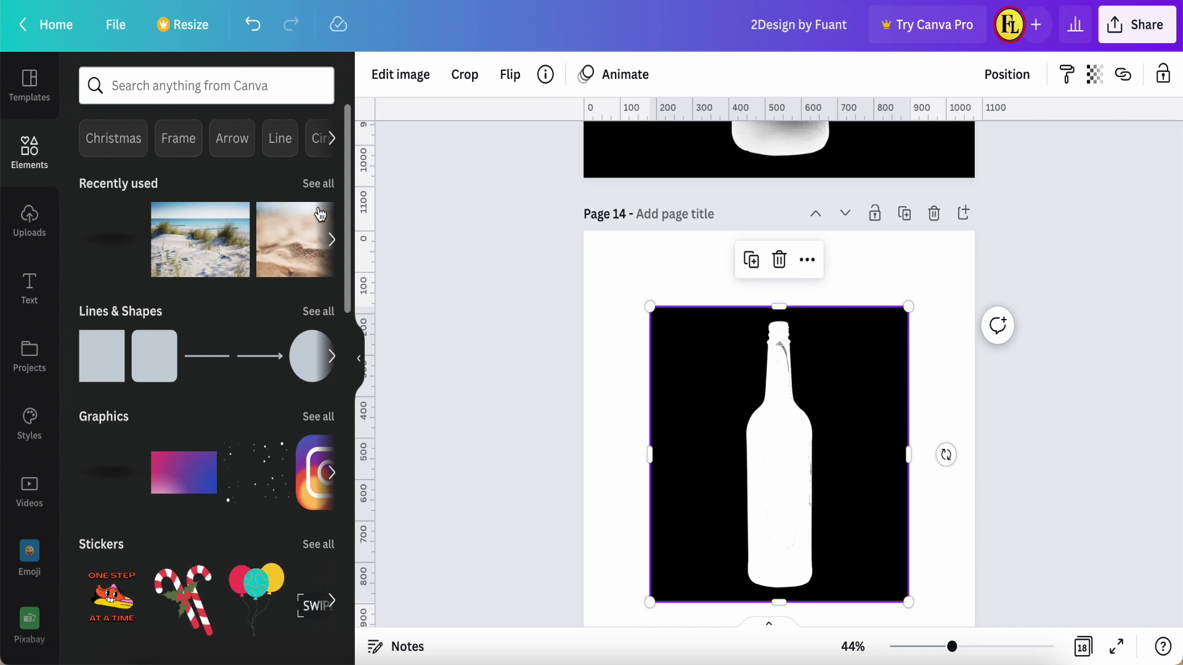
- Scroll up to page 2 and view its background's details: the Pexels 'Photo Of Blue Sea'
click(234, 90)
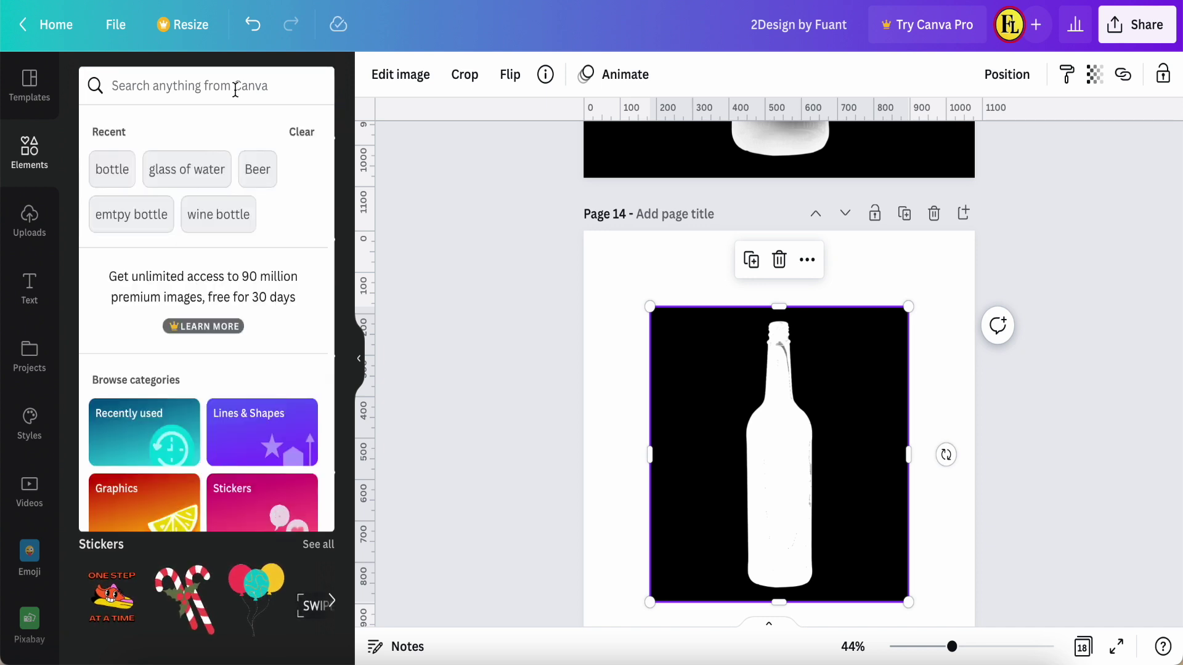
click(459, 308)
scroll(595, 398, up, 10)
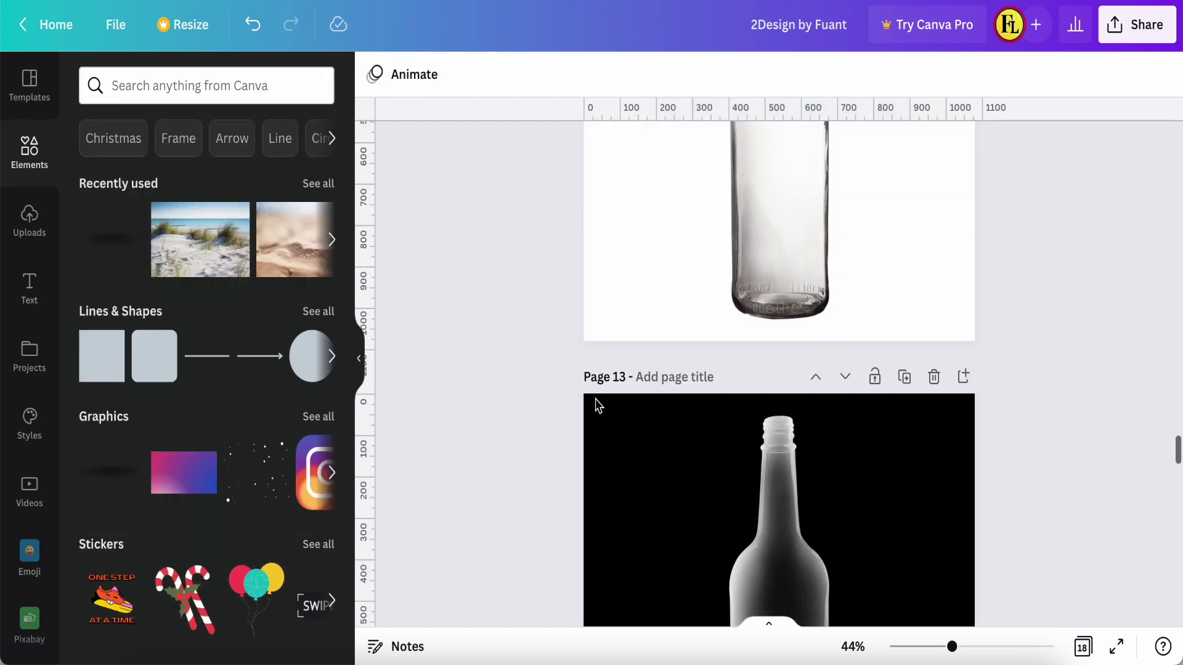
scroll(596, 406, up, 20)
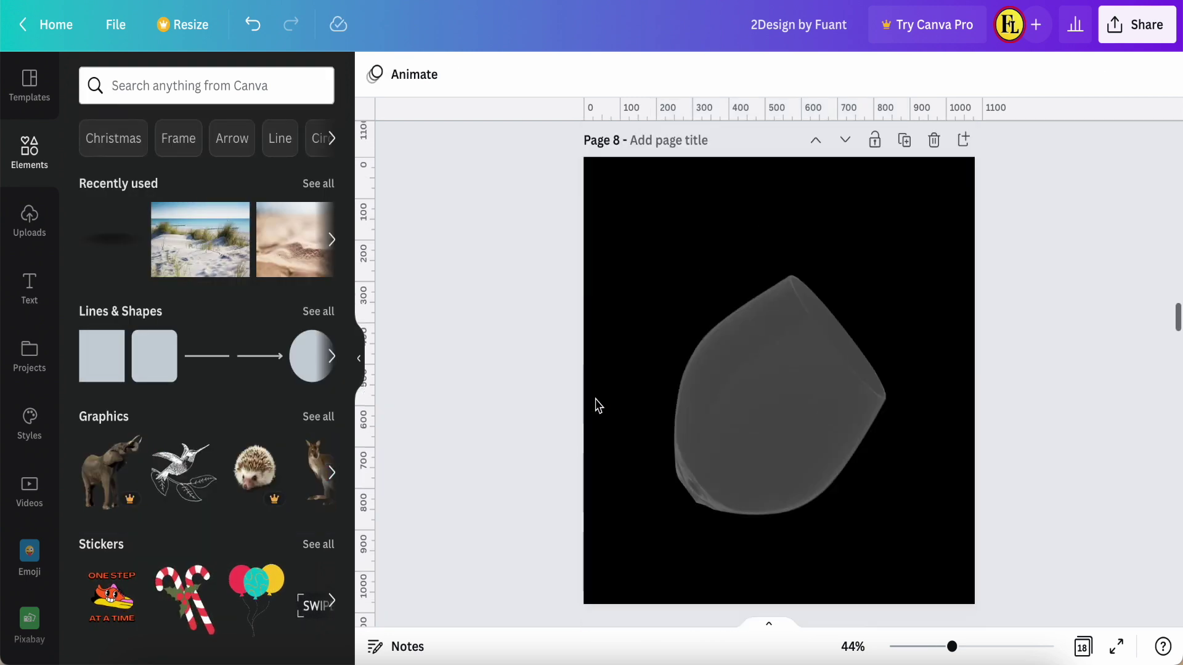
scroll(596, 405, up, 20)
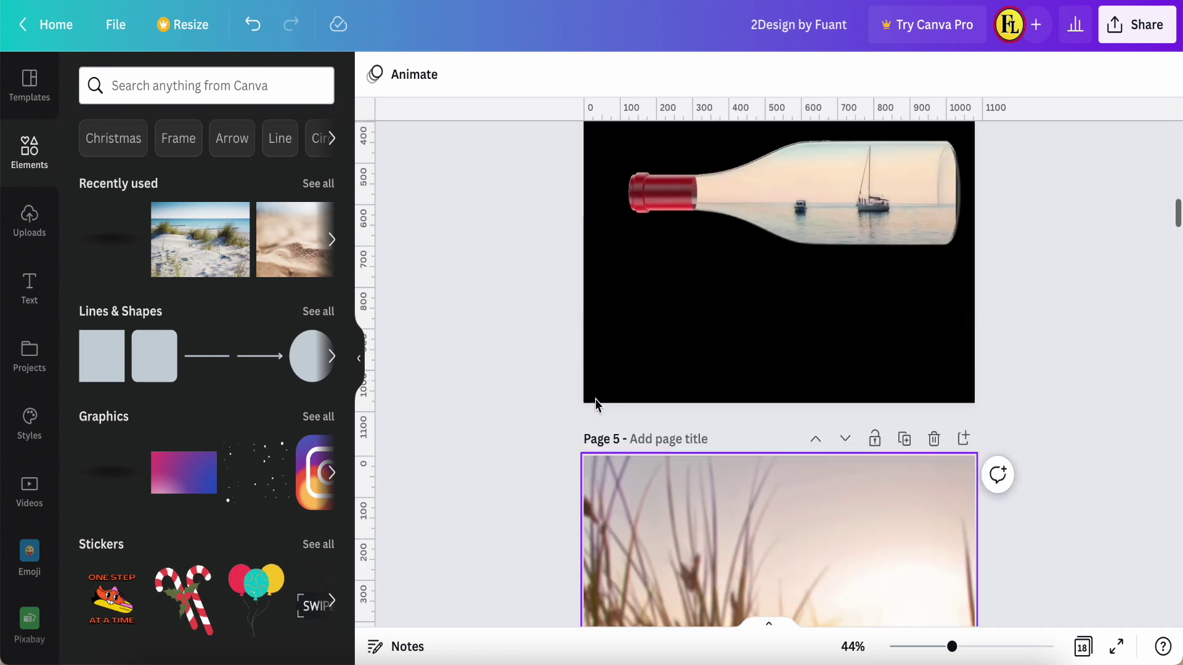
scroll(595, 401, up, 20)
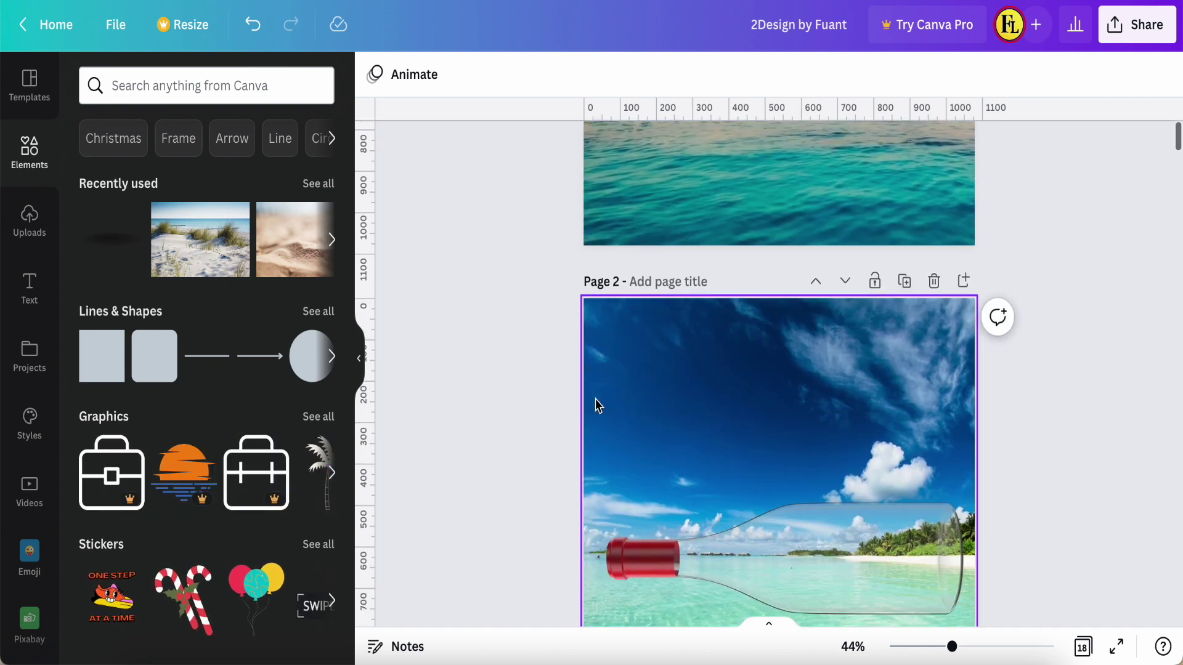
scroll(595, 402, down, 2)
click(715, 252)
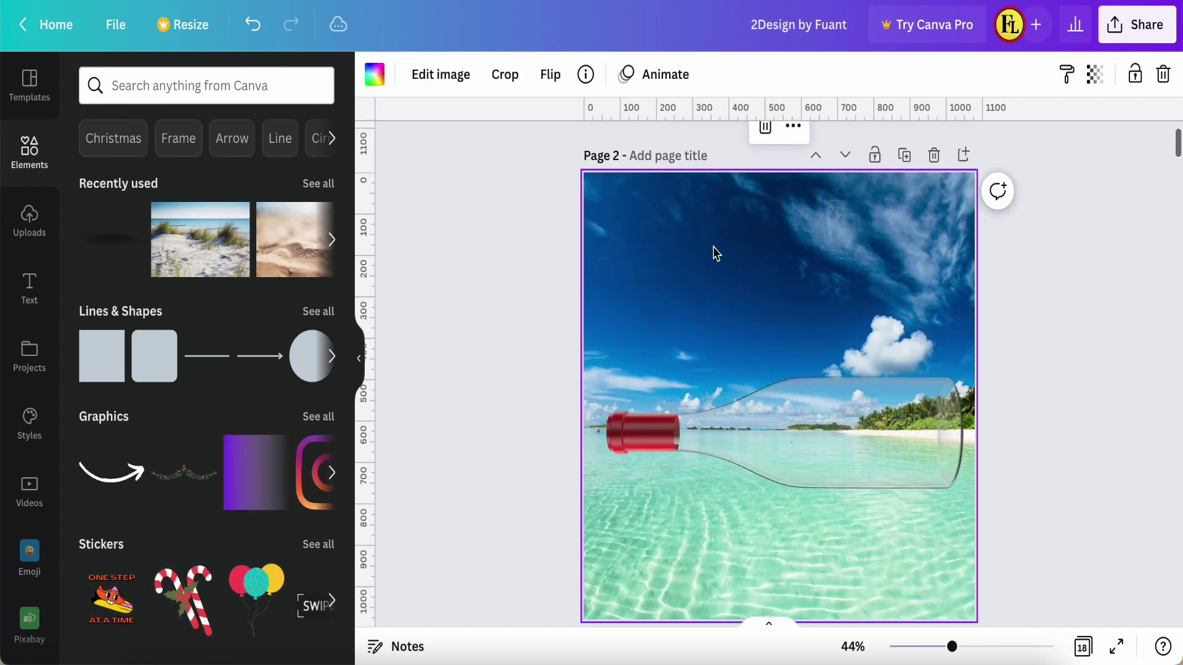
click(586, 74)
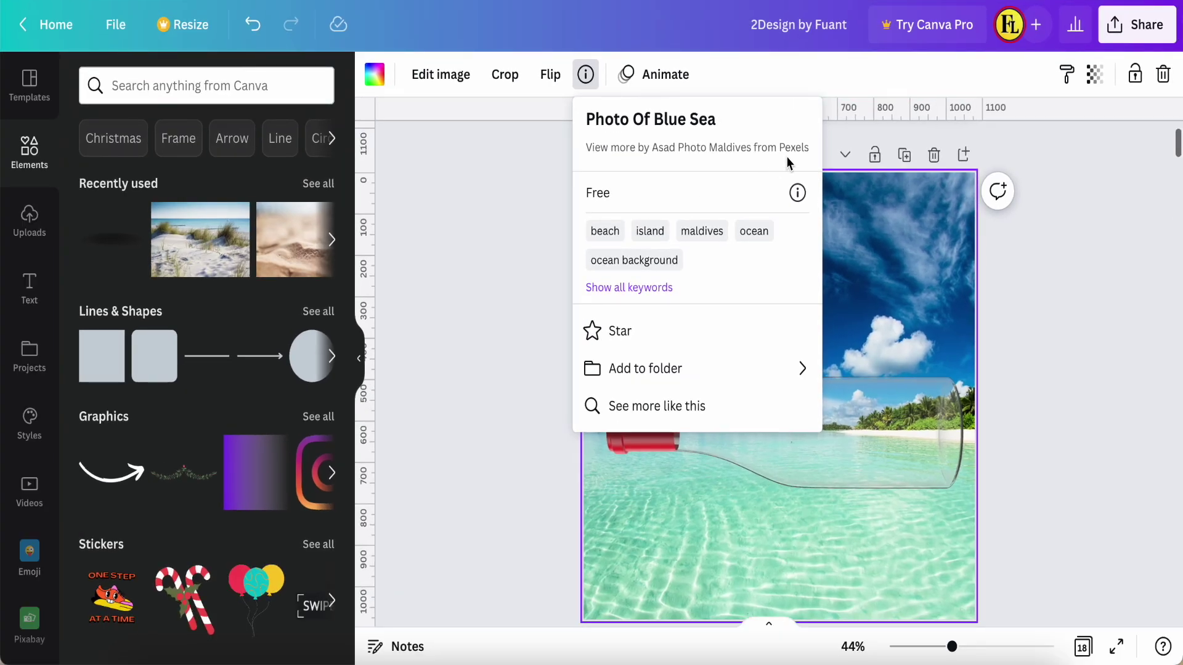
- Search Elements for 'photo in sea' and filter the results to Photos
click(170, 86)
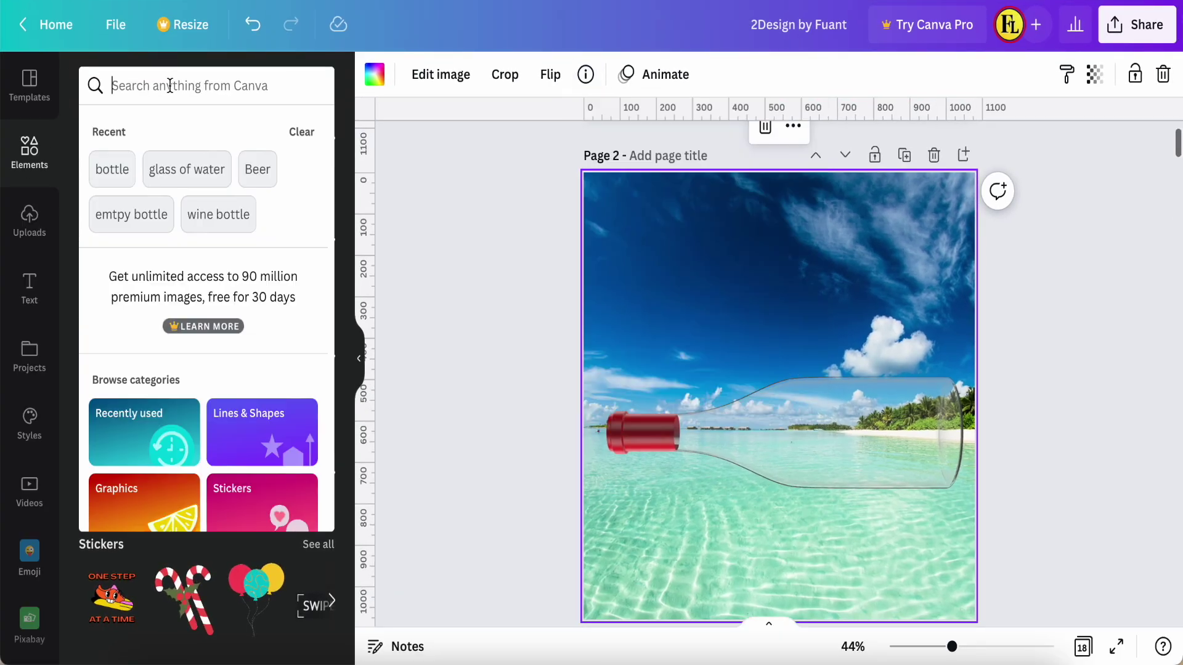
text(photo )
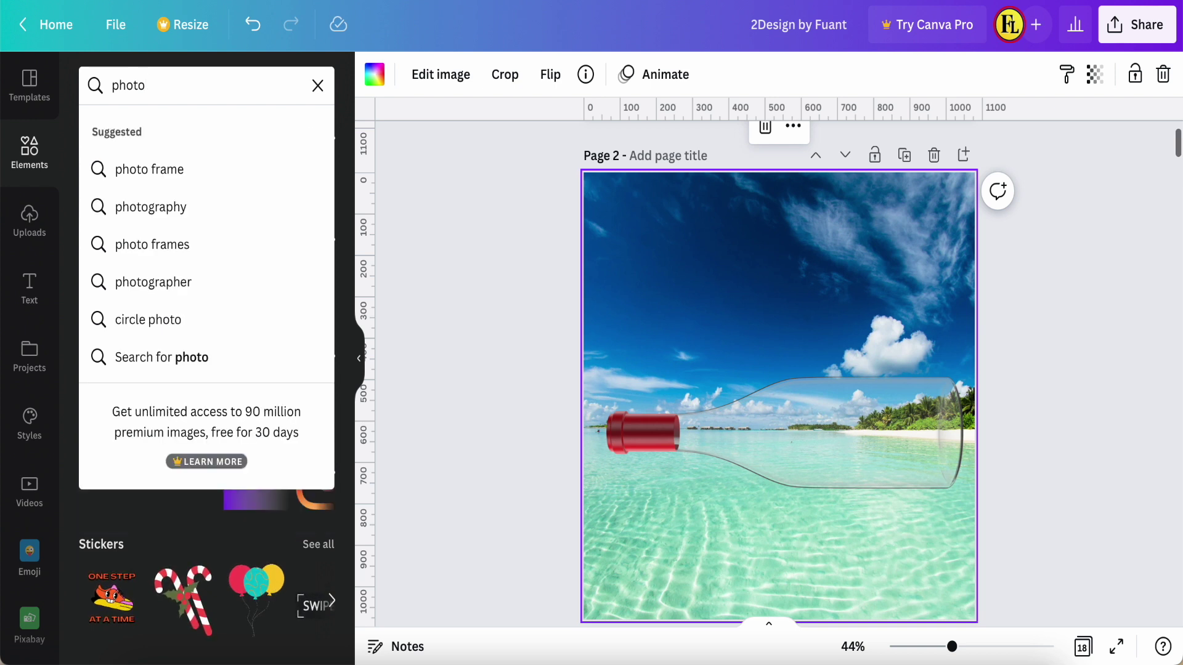
text(in sea)
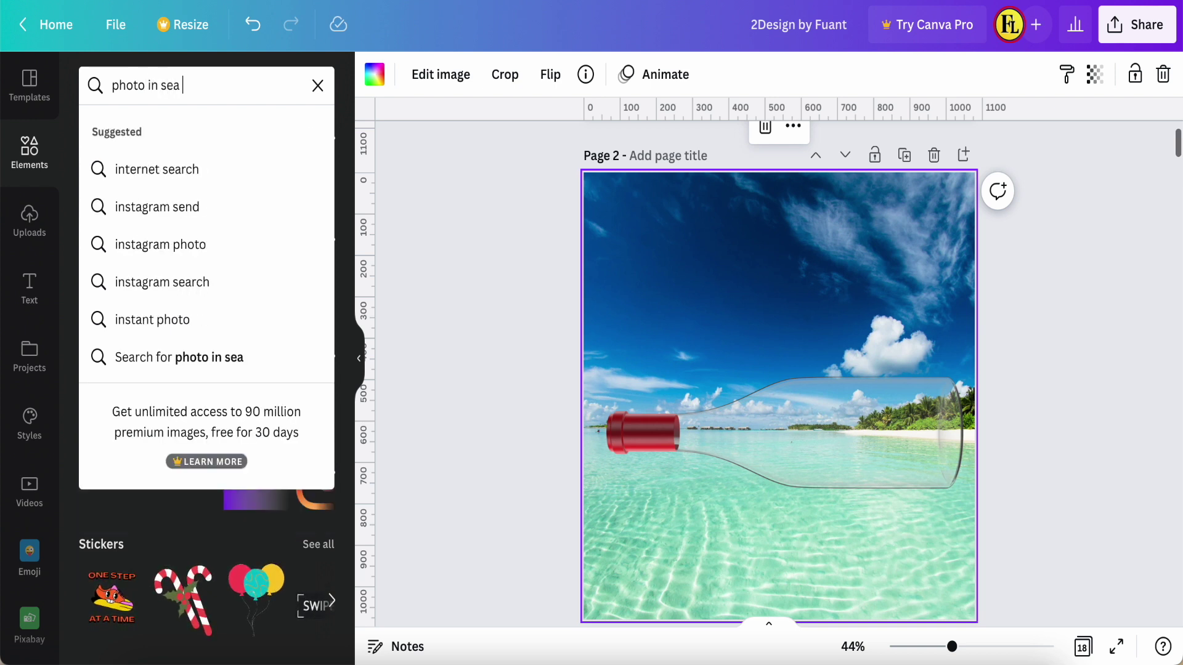
key(Return)
click(206, 137)
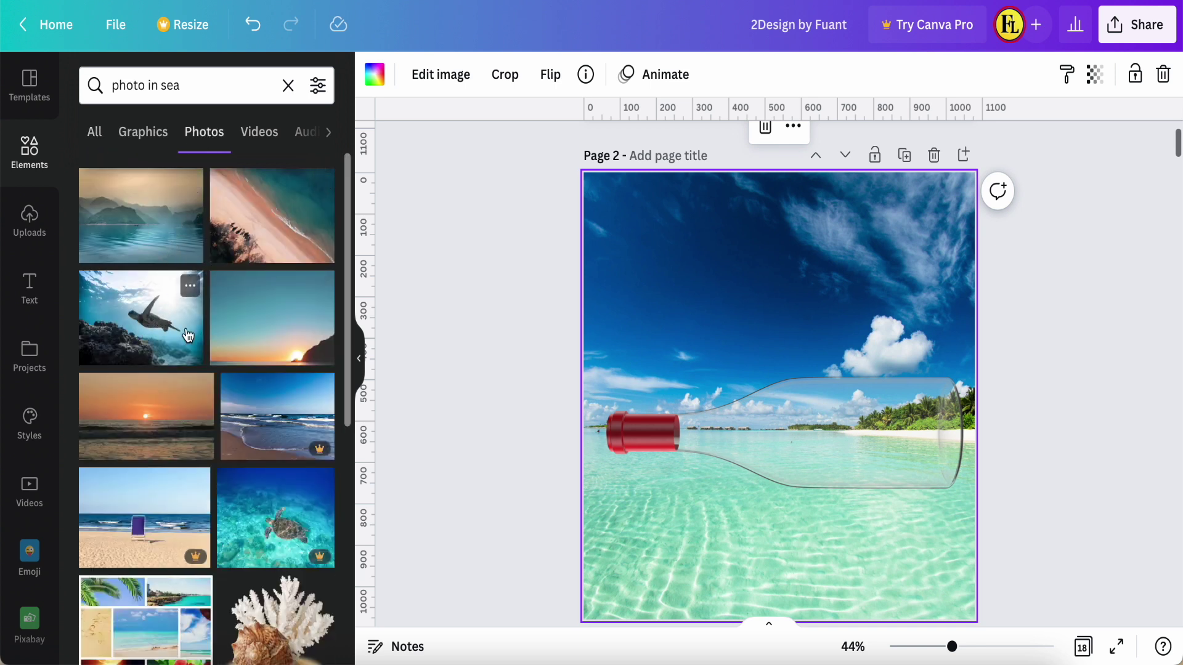
- Scroll through the sea photo results to the tropical blue-sea beach photo
scroll(256, 378, down, 3)
scroll(188, 424, down, 3)
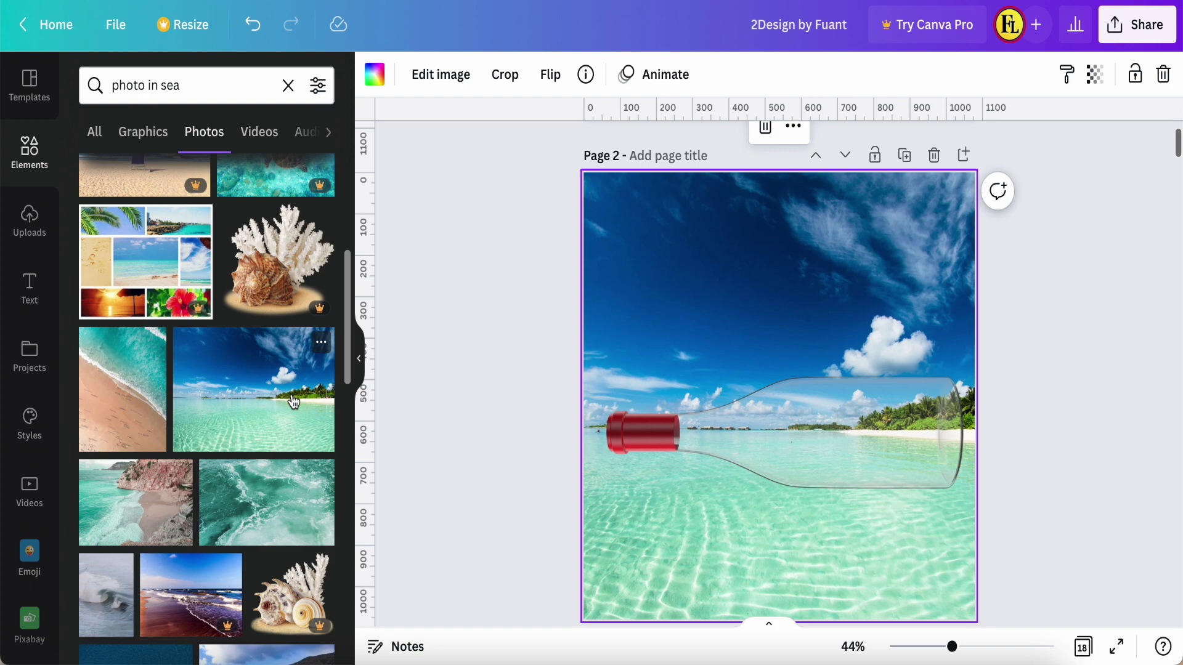
scroll(709, 487, down, 5)
scroll(739, 501, down, 20)
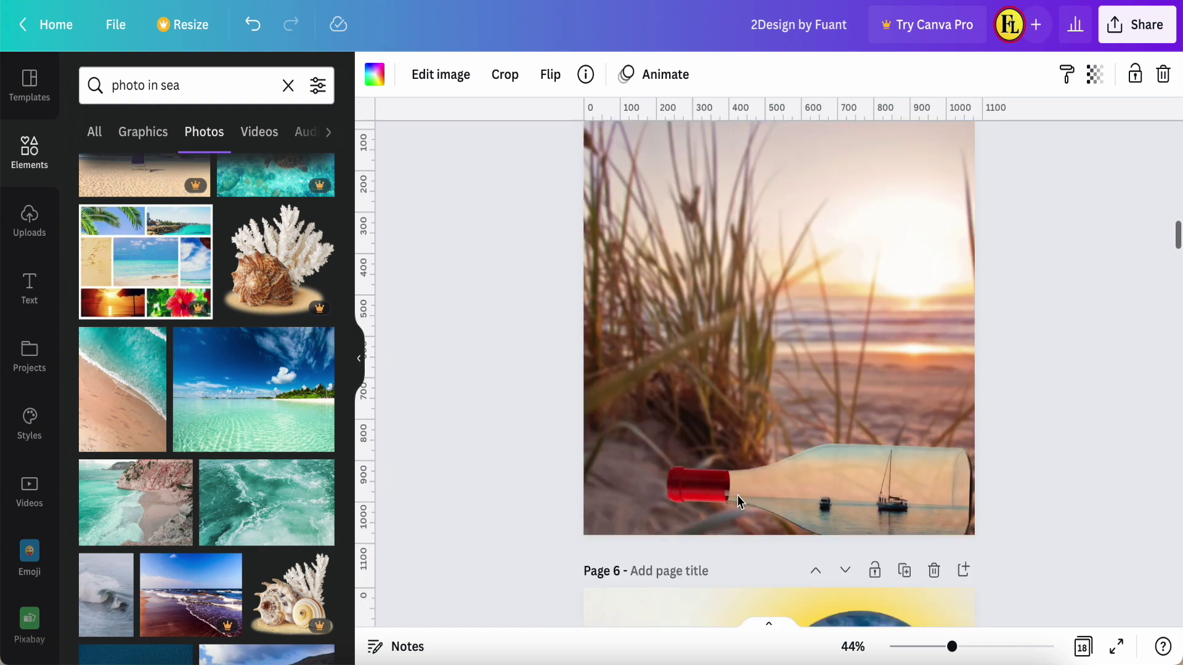
scroll(740, 501, down, 20)
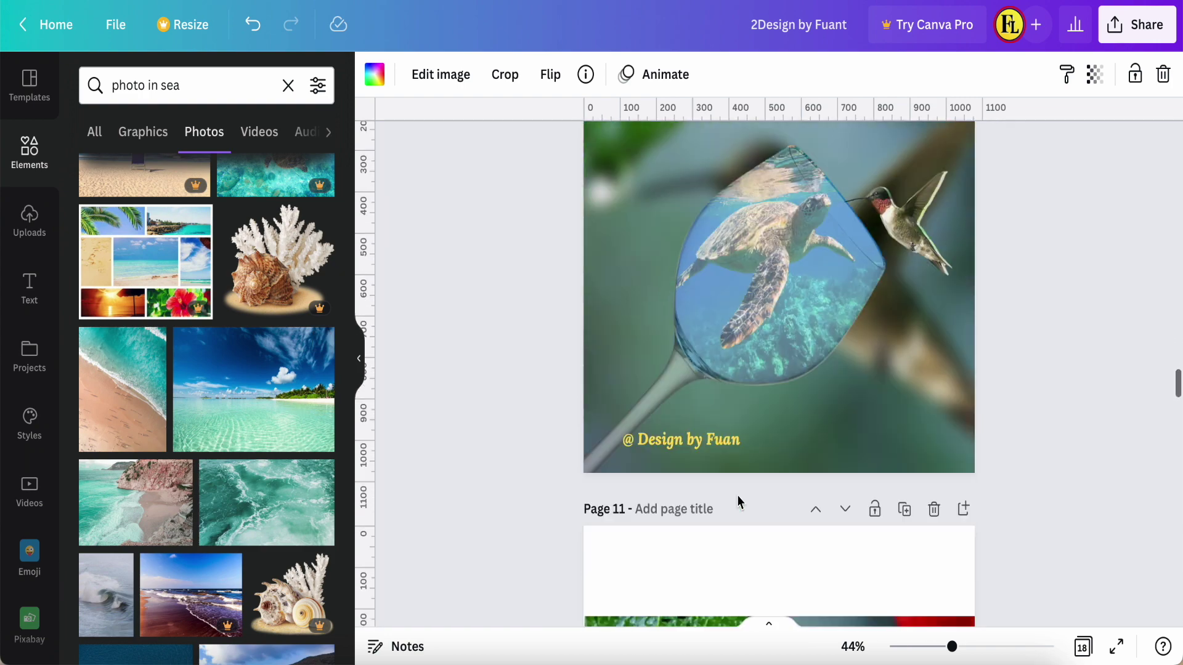
scroll(739, 499, down, 6)
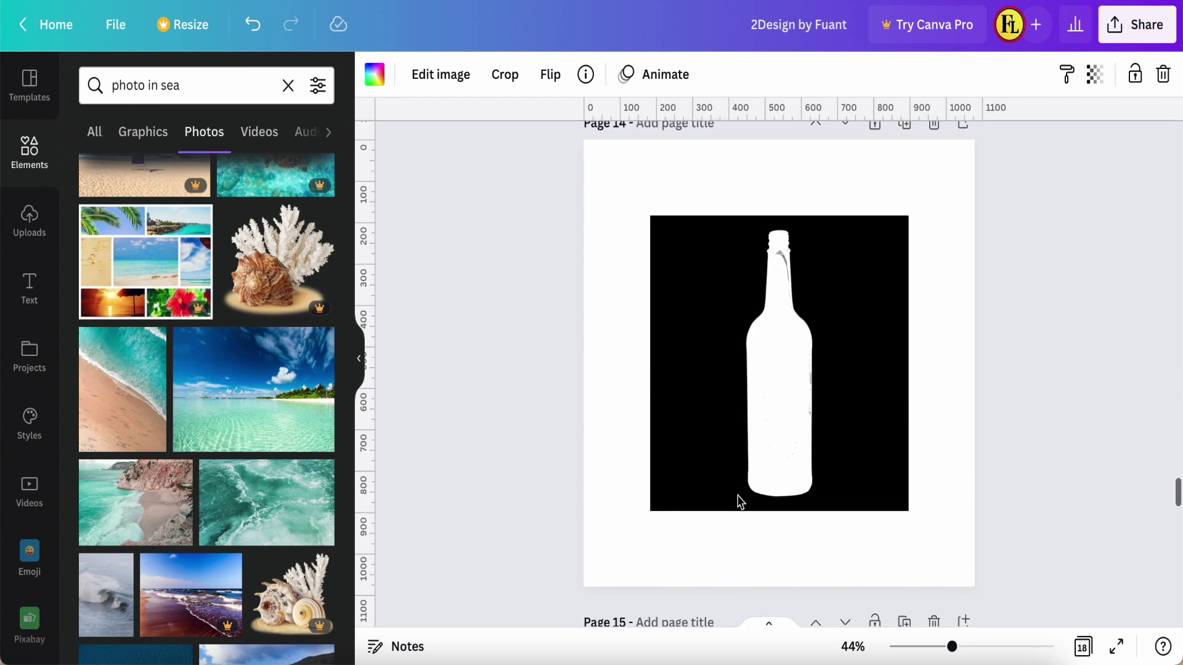
scroll(737, 496, up, 1)
- Add the tropical beach photo and set it as page 14's background
click(321, 394)
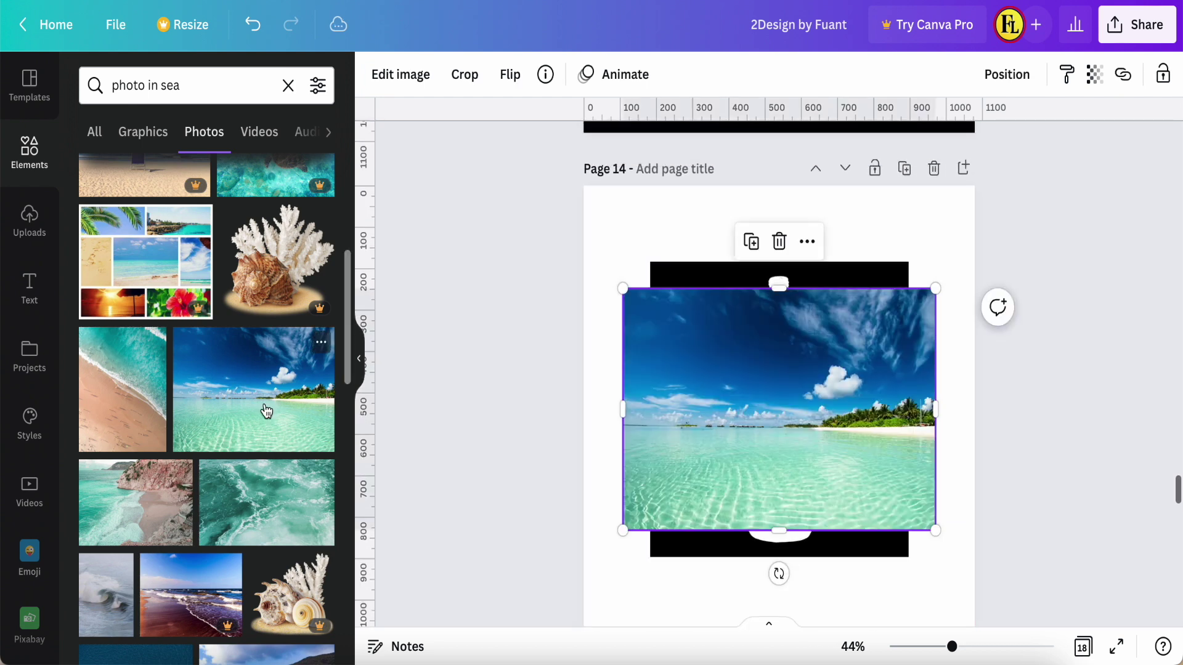
right_click(701, 404)
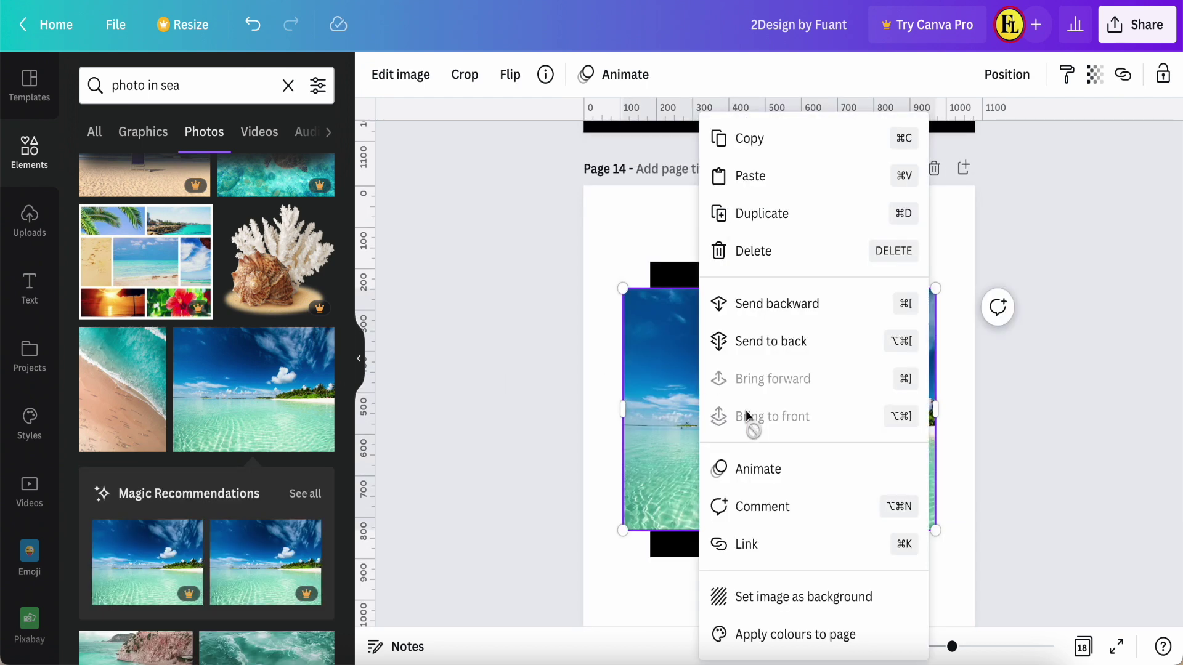
click(772, 599)
scroll(808, 454, down, 2)
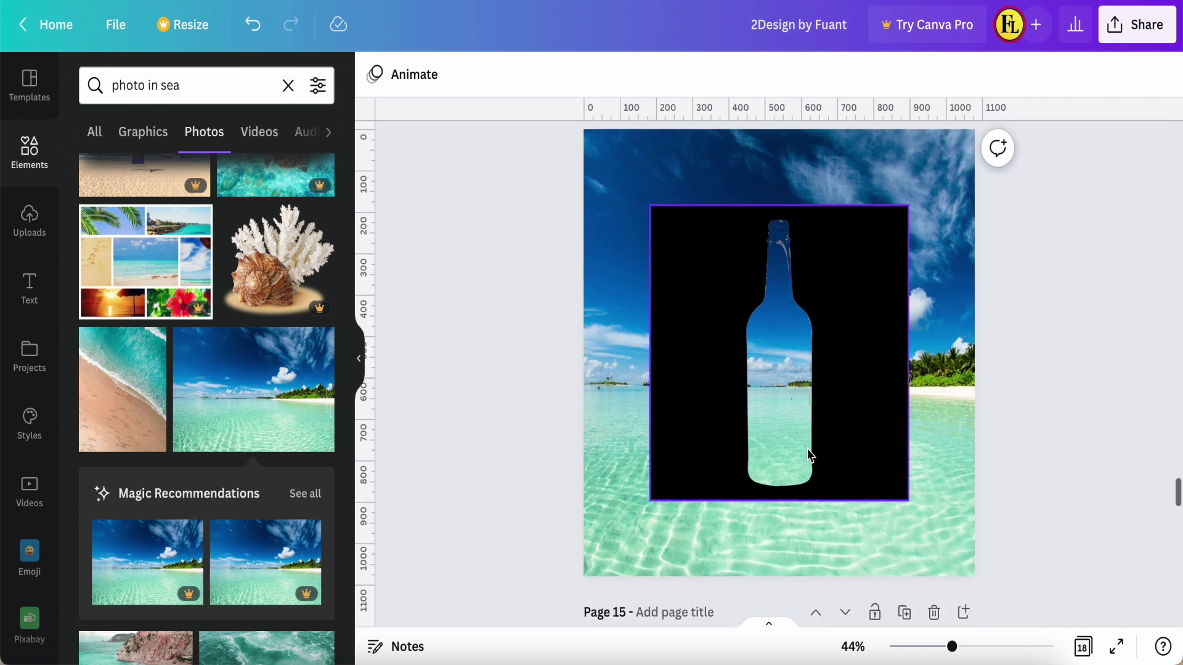
- Rotate the bottle frame -90°, stretch it to 1080 × 1080 and lock it
click(841, 417)
drag(779, 543, 943, 351)
drag(863, 477, 920, 542)
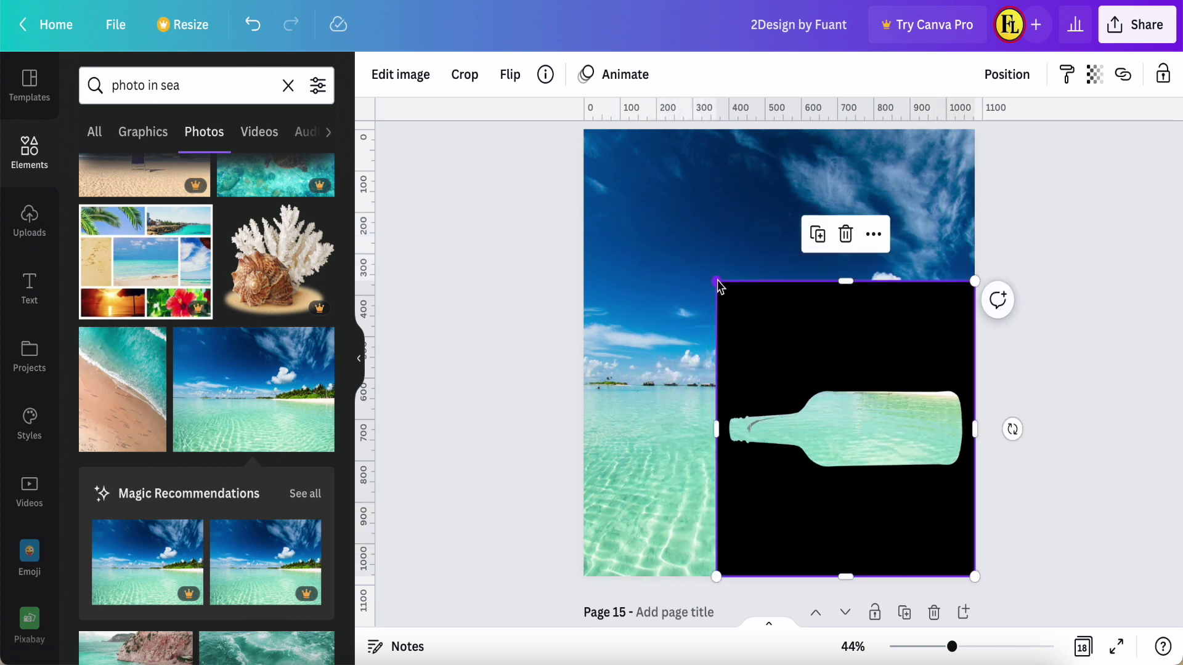
drag(717, 284, 568, 159)
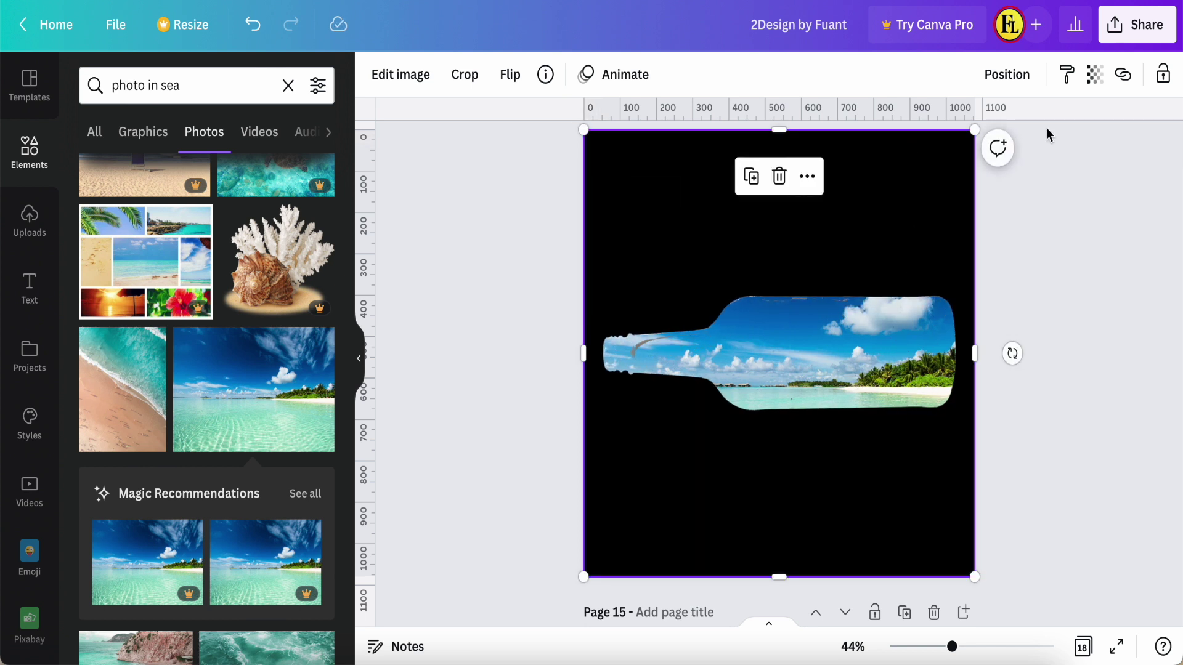
click(1163, 75)
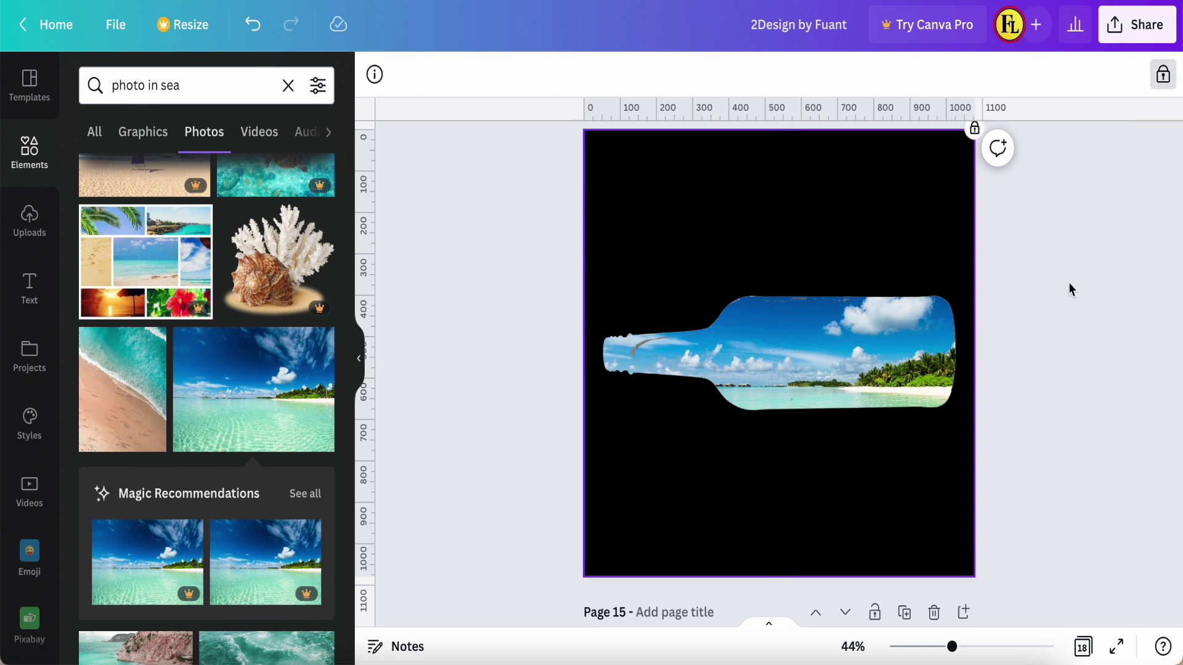
- Download only page 14 as a PNG, then close the export preview
scroll(949, 261, up, 2)
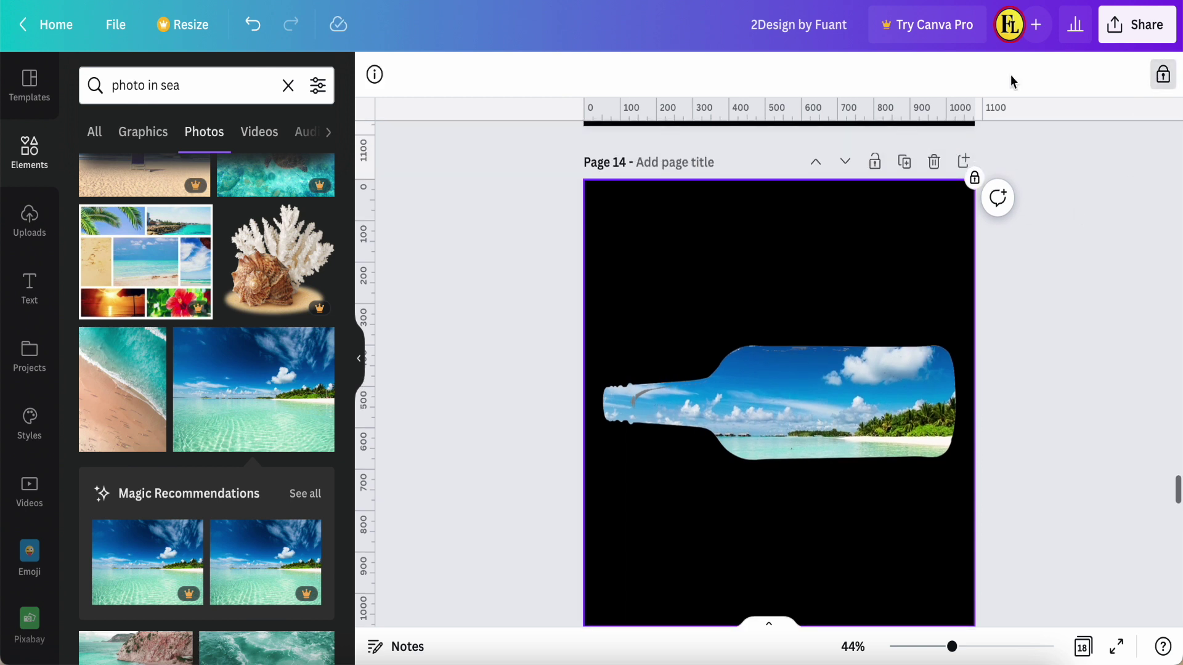
click(1120, 35)
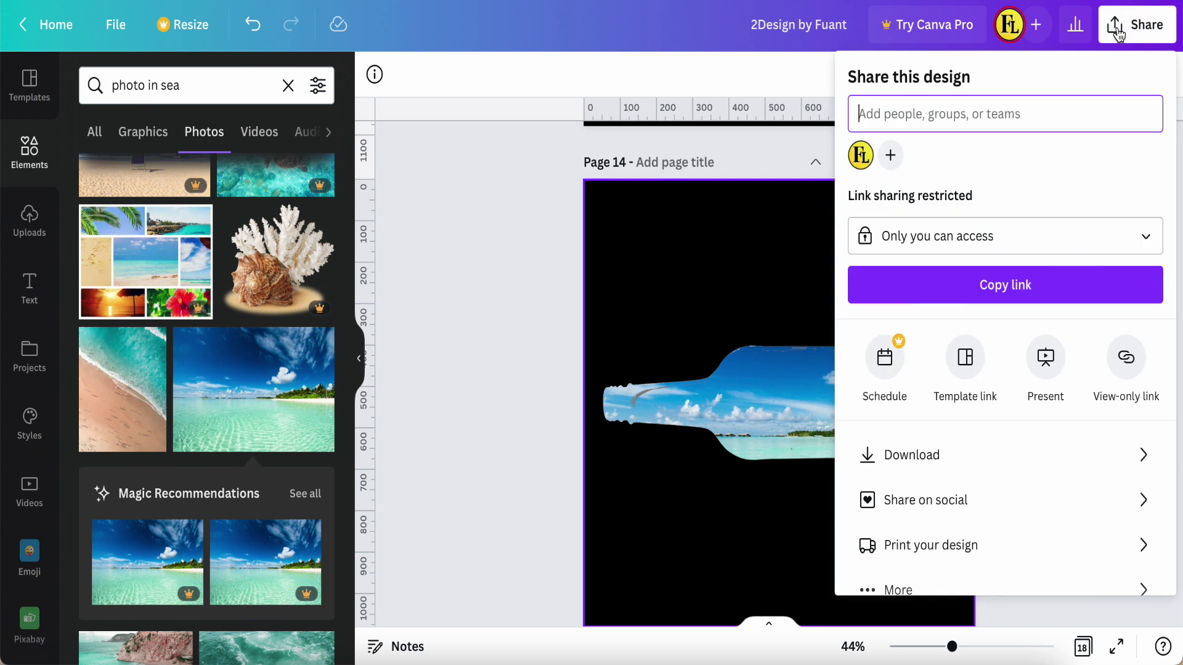
click(978, 463)
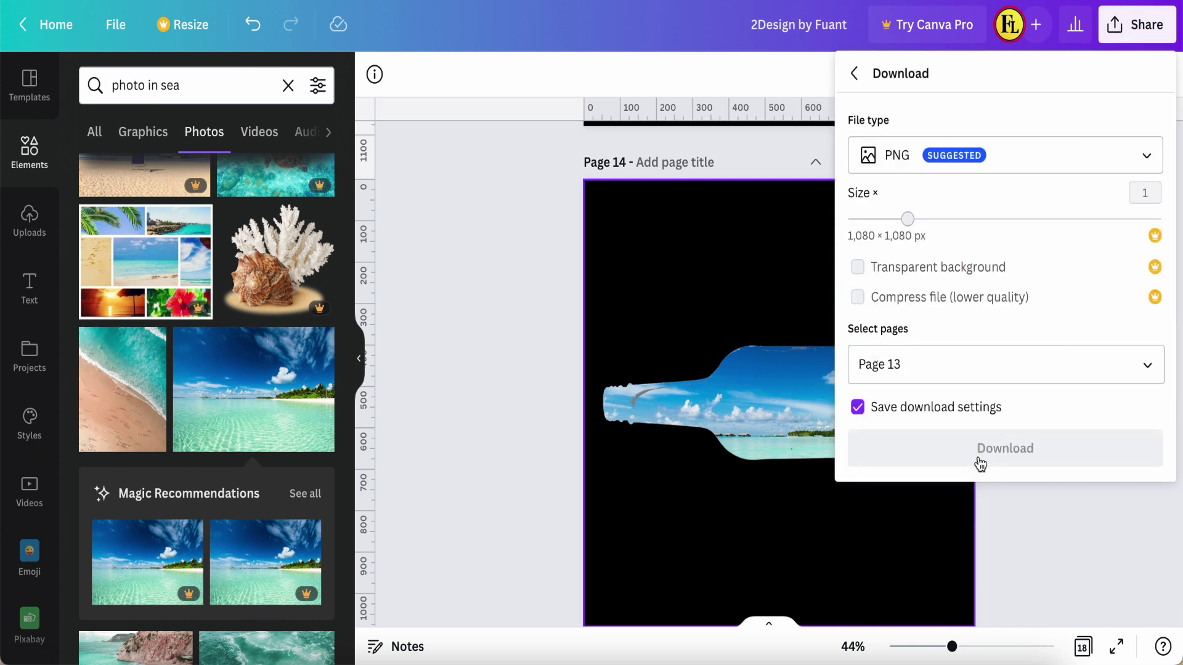
click(1150, 379)
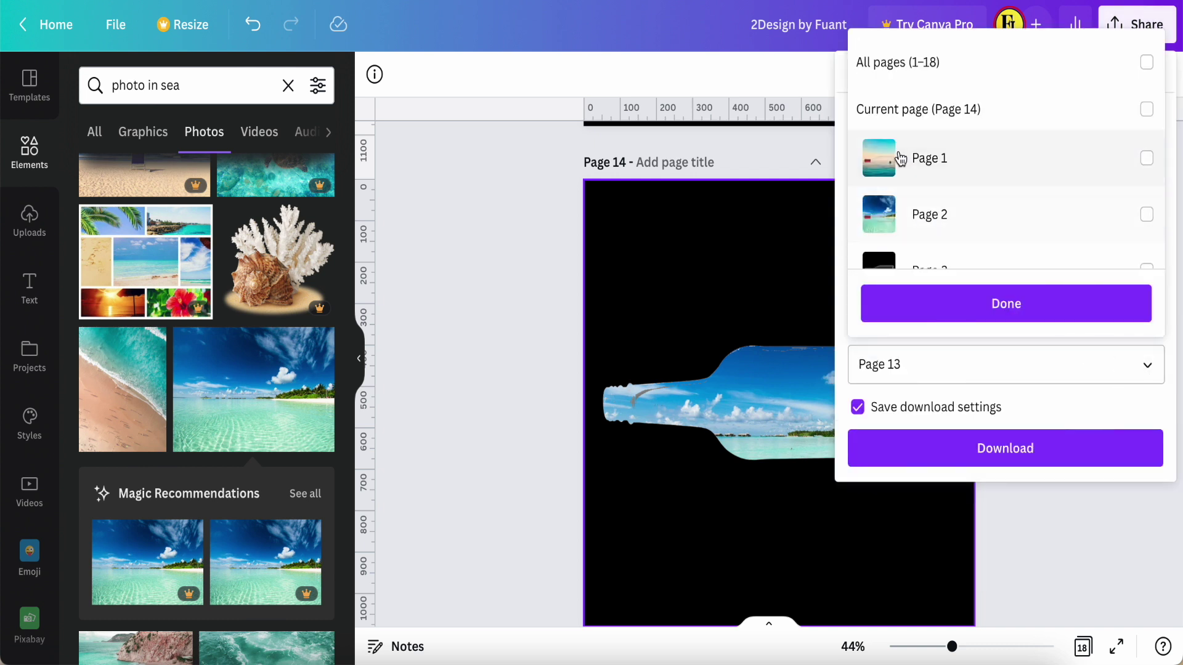
scroll(919, 219, down, 7)
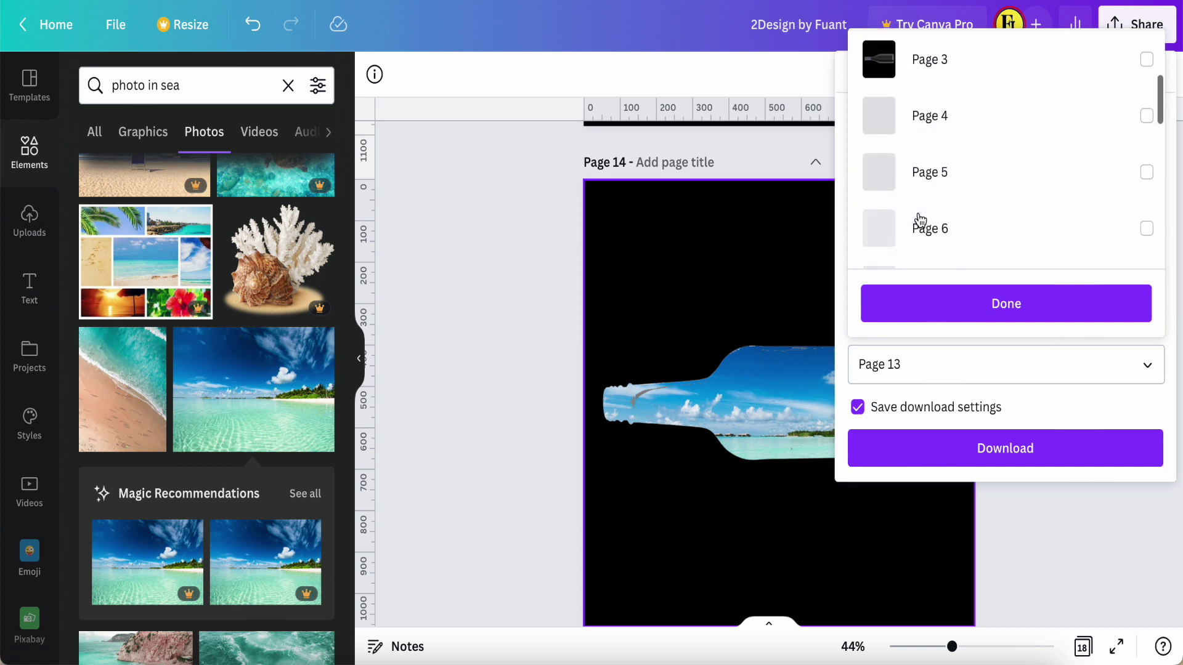
scroll(920, 220, down, 2)
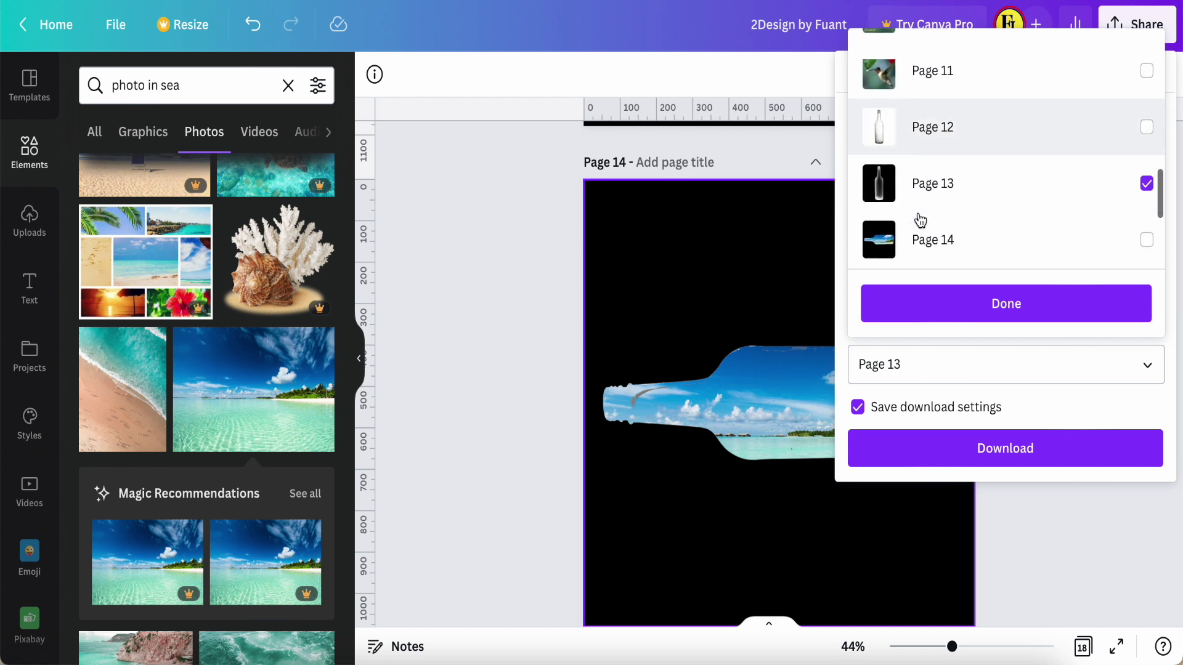
click(876, 244)
click(881, 188)
click(990, 318)
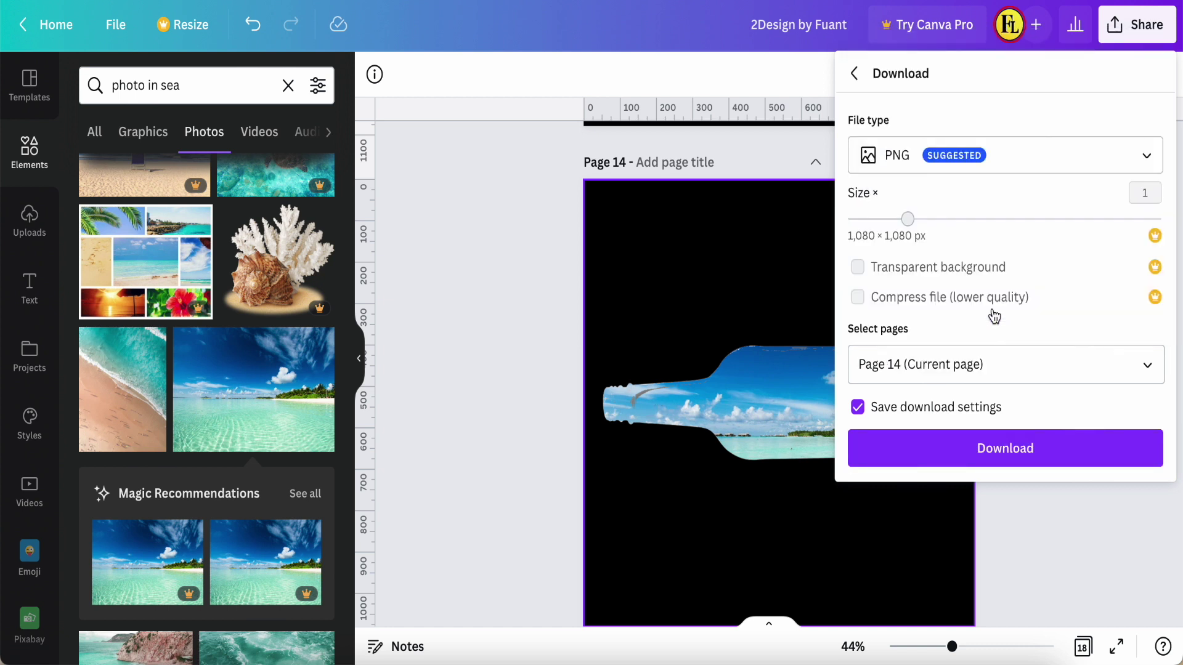
click(986, 450)
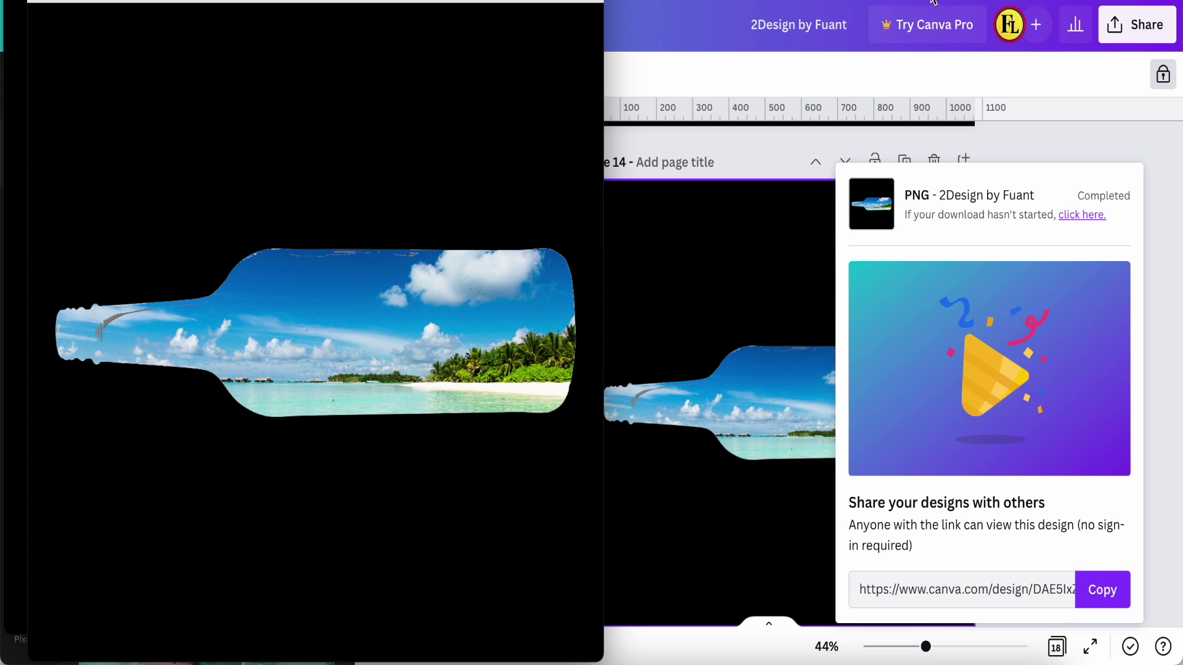
click(1018, 128)
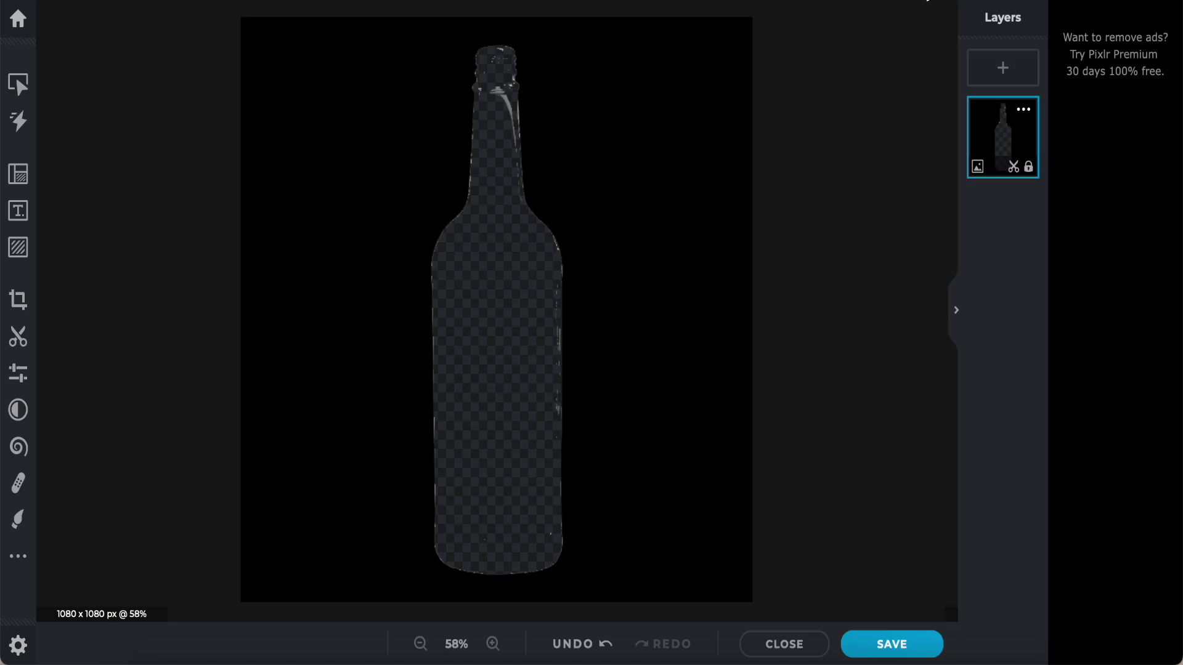
- Close the old project and open the latest export, 2Design by Fuant-6.png, in Pixlr X
scroll(767, 521, down, 3)
click(776, 642)
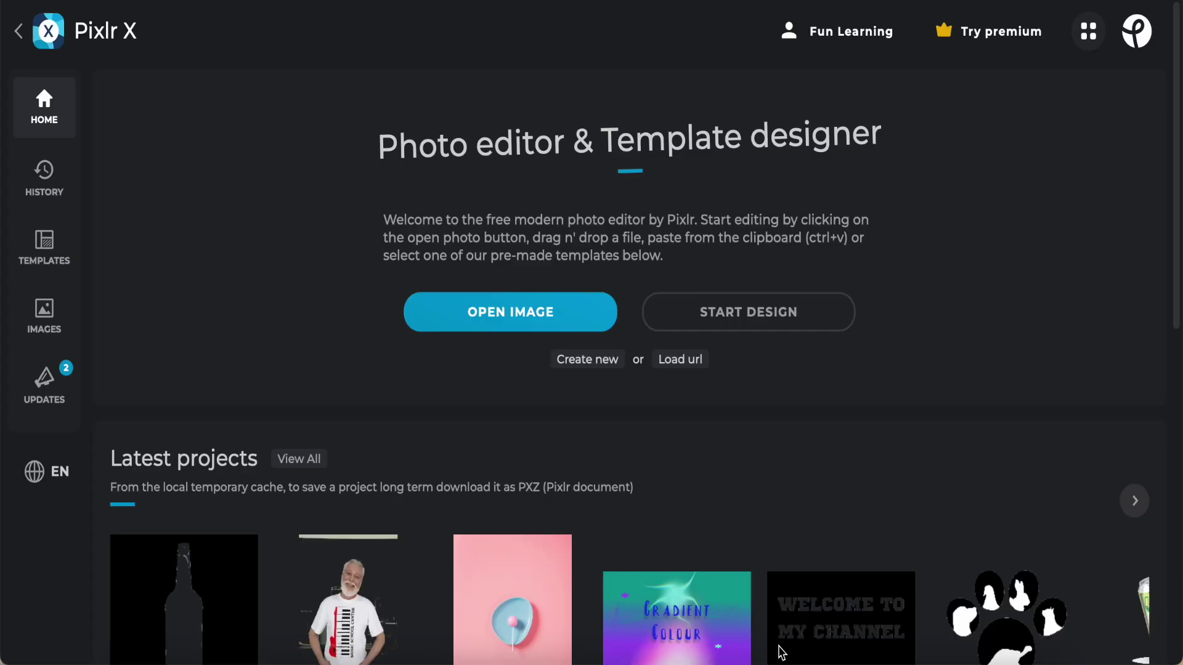
click(507, 313)
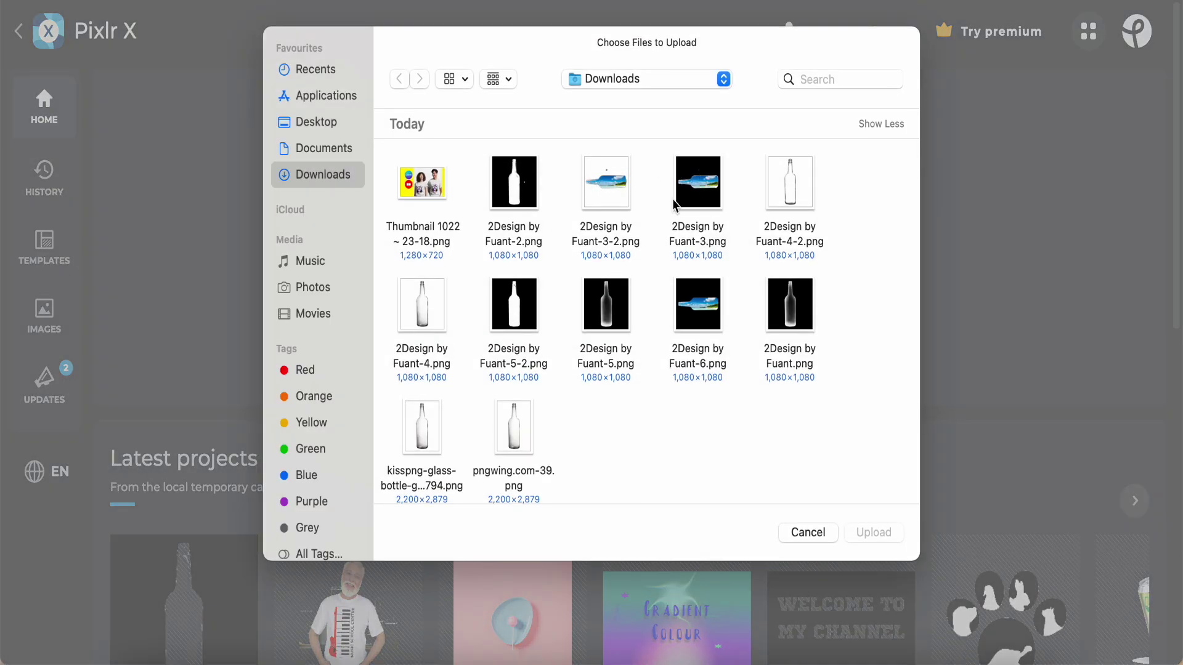
click(703, 199)
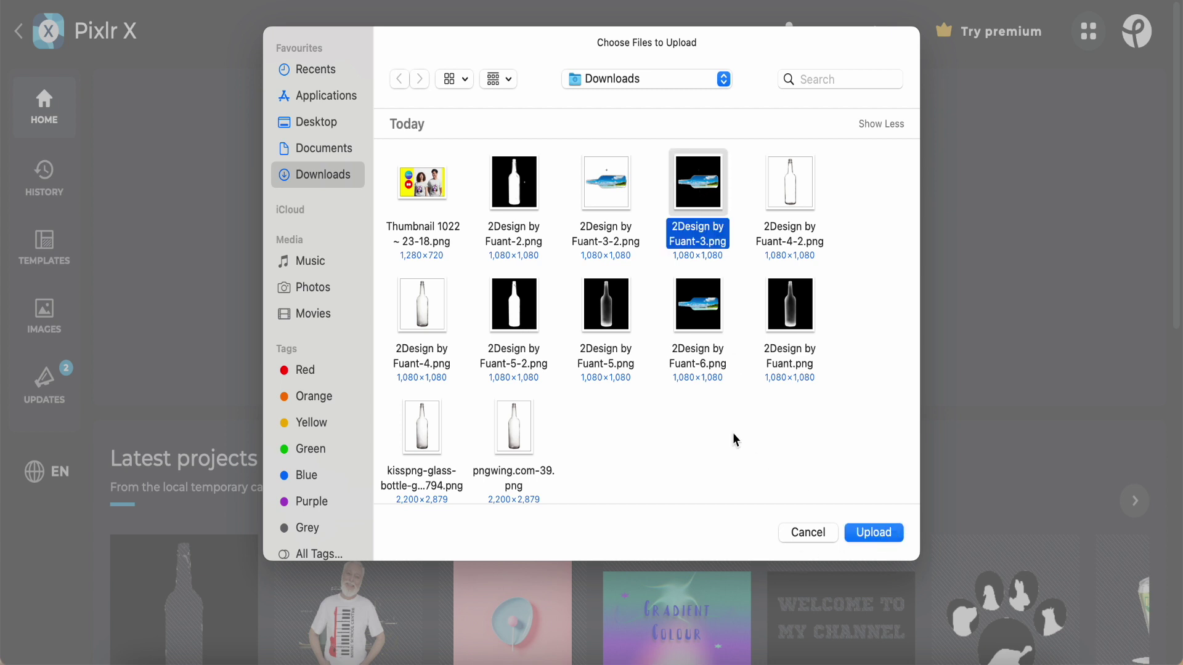
click(696, 443)
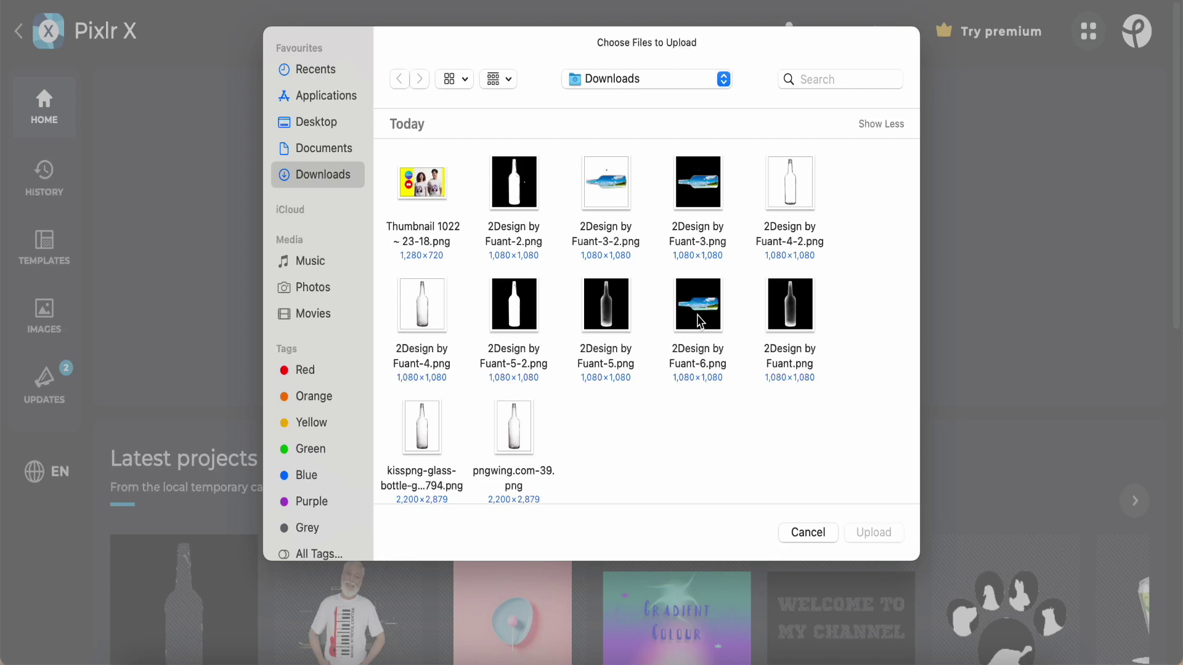
click(700, 321)
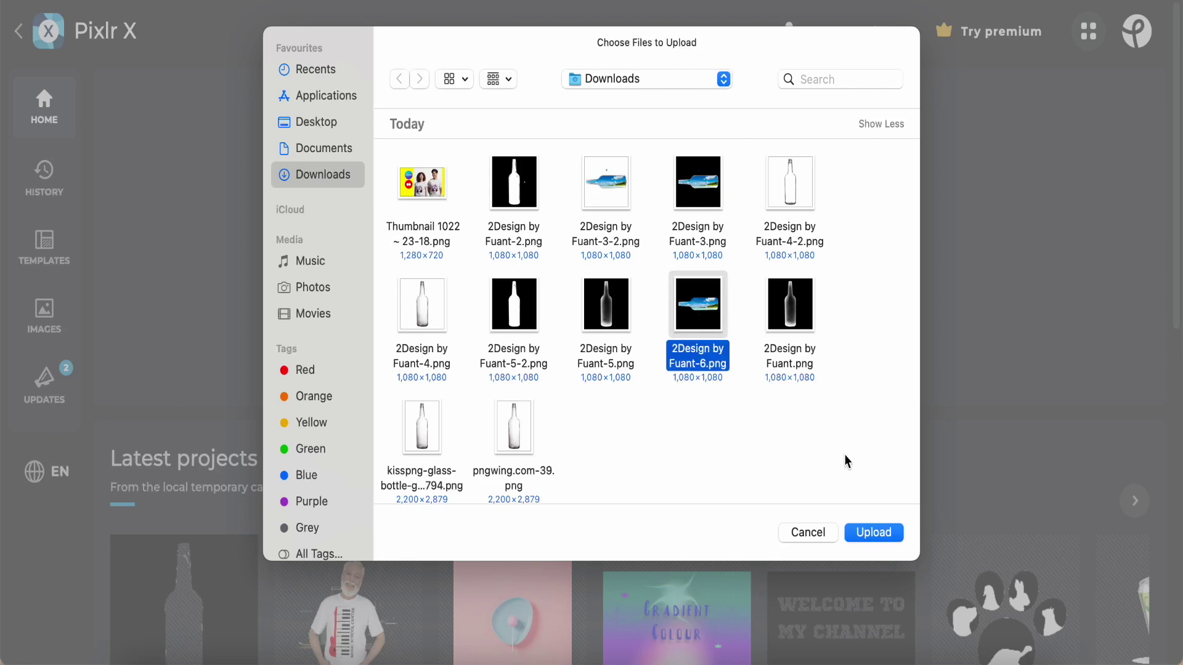
click(876, 534)
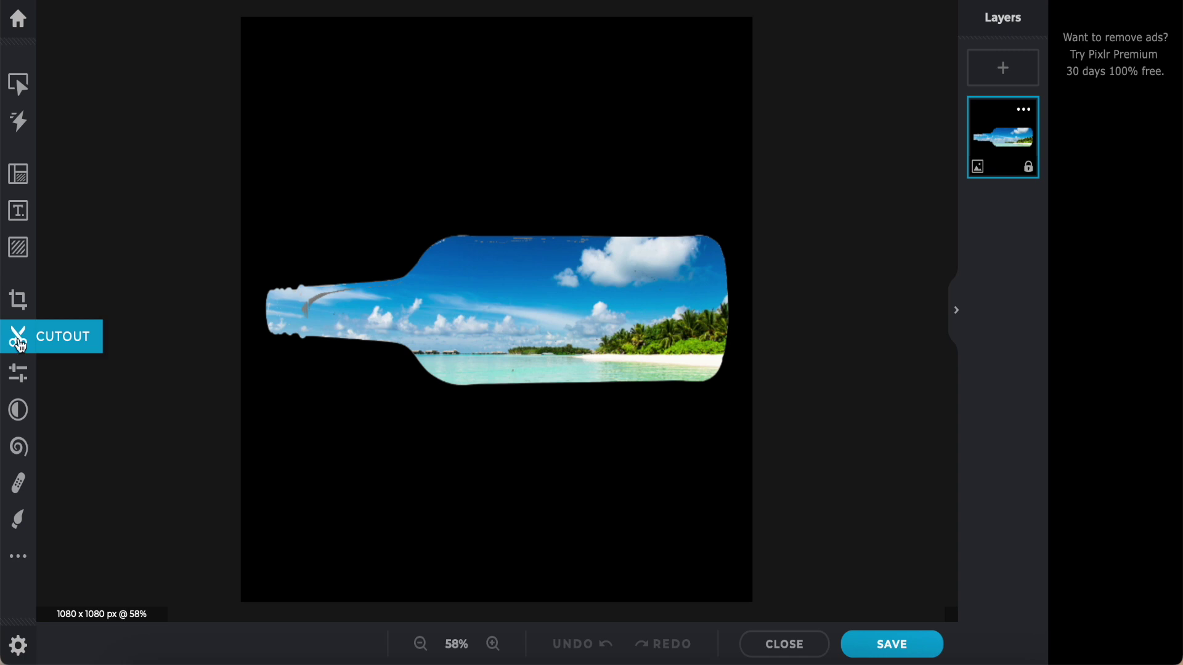
- Magic-cut the black area away and save the bottle as a transparent PNG
click(21, 347)
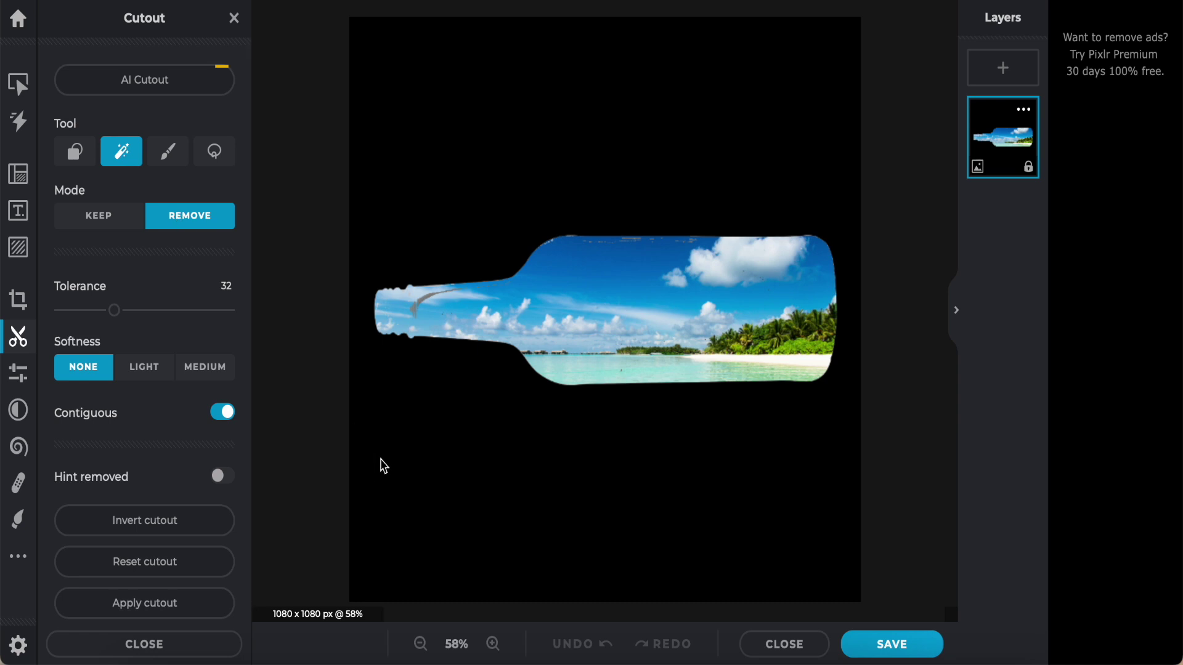
click(489, 472)
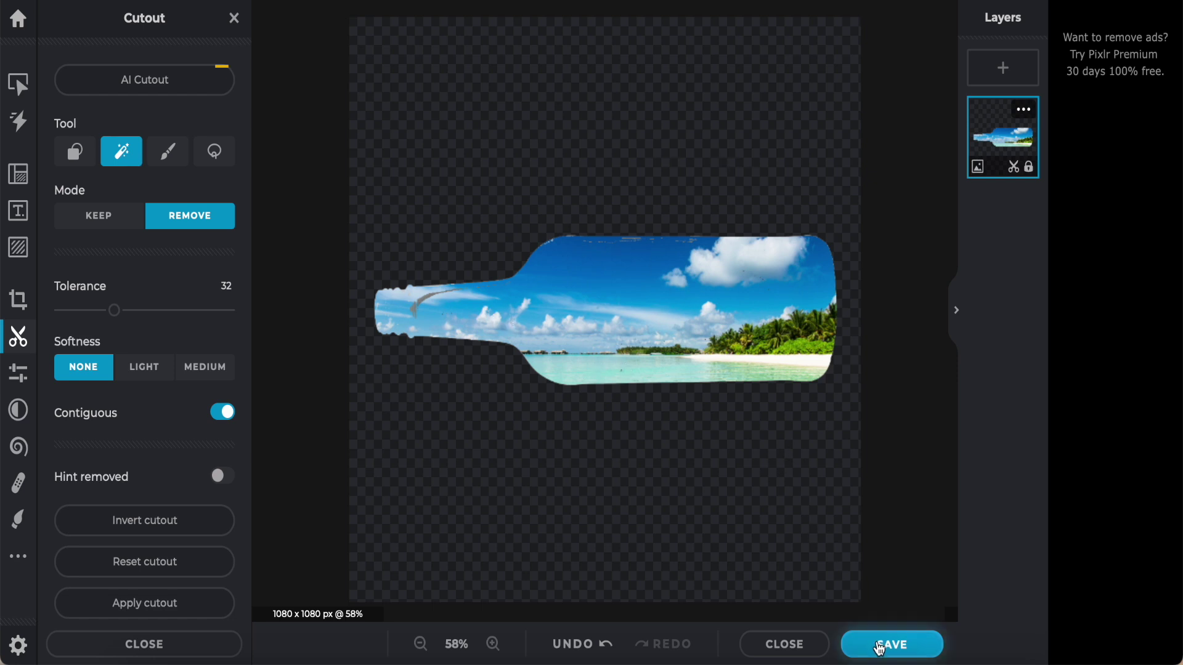
click(881, 644)
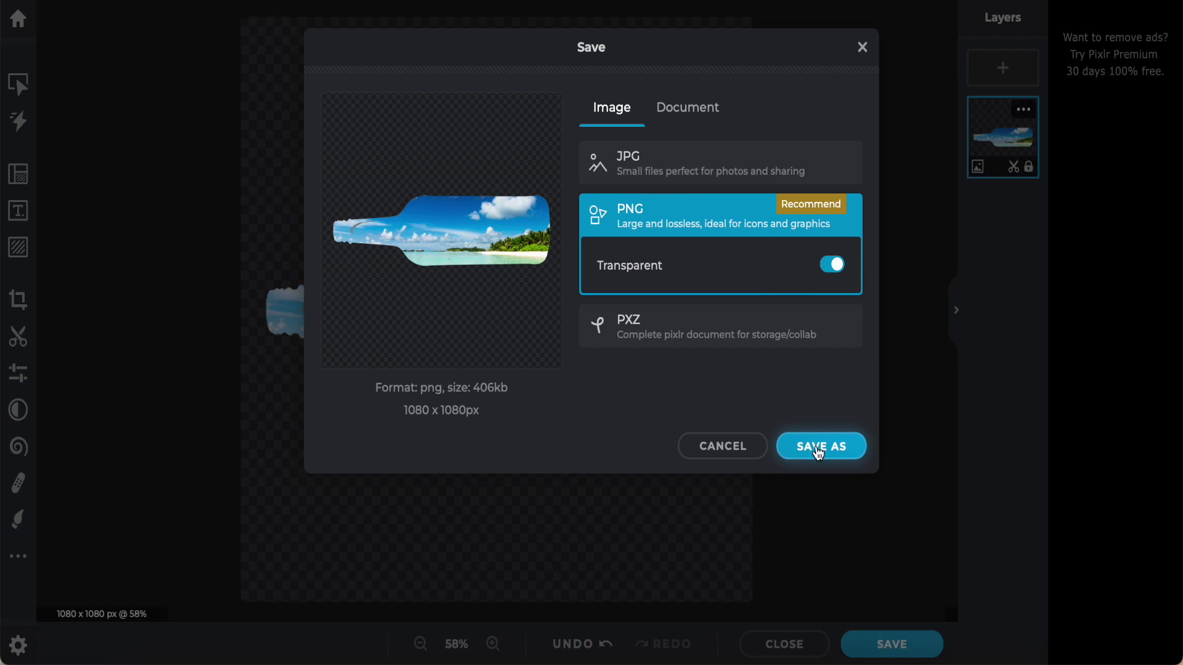
click(819, 452)
click(700, 396)
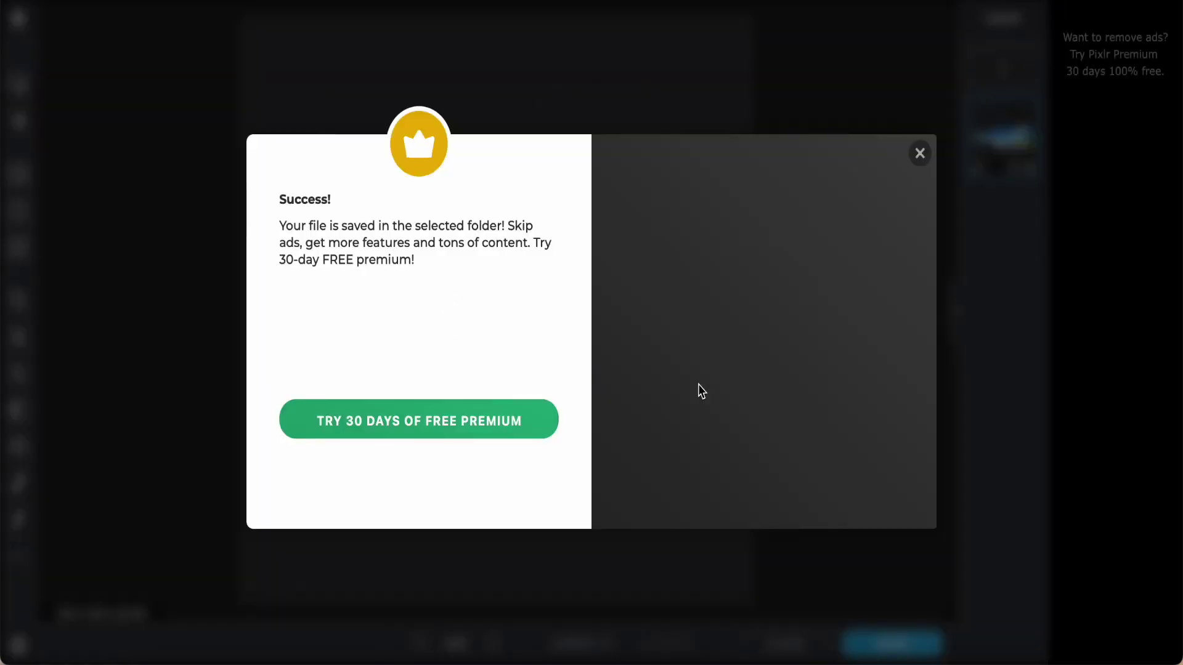
click(919, 153)
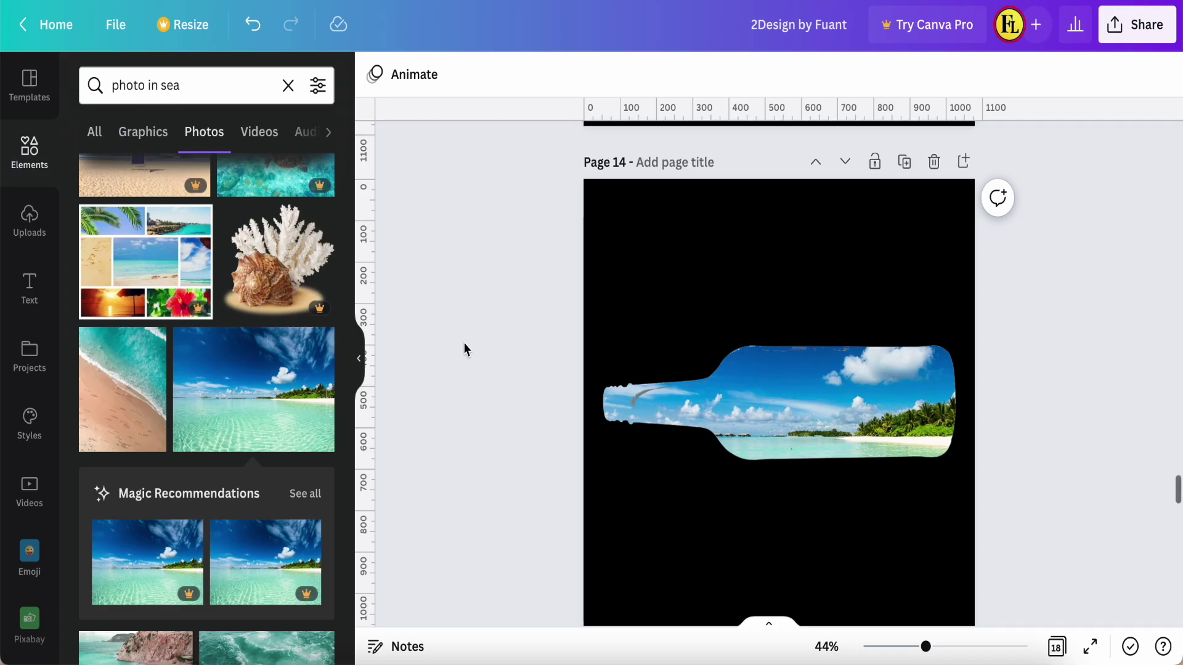
- Add a blank page 15 after the bottle page
scroll(483, 345, down, 3)
scroll(483, 345, up, 1)
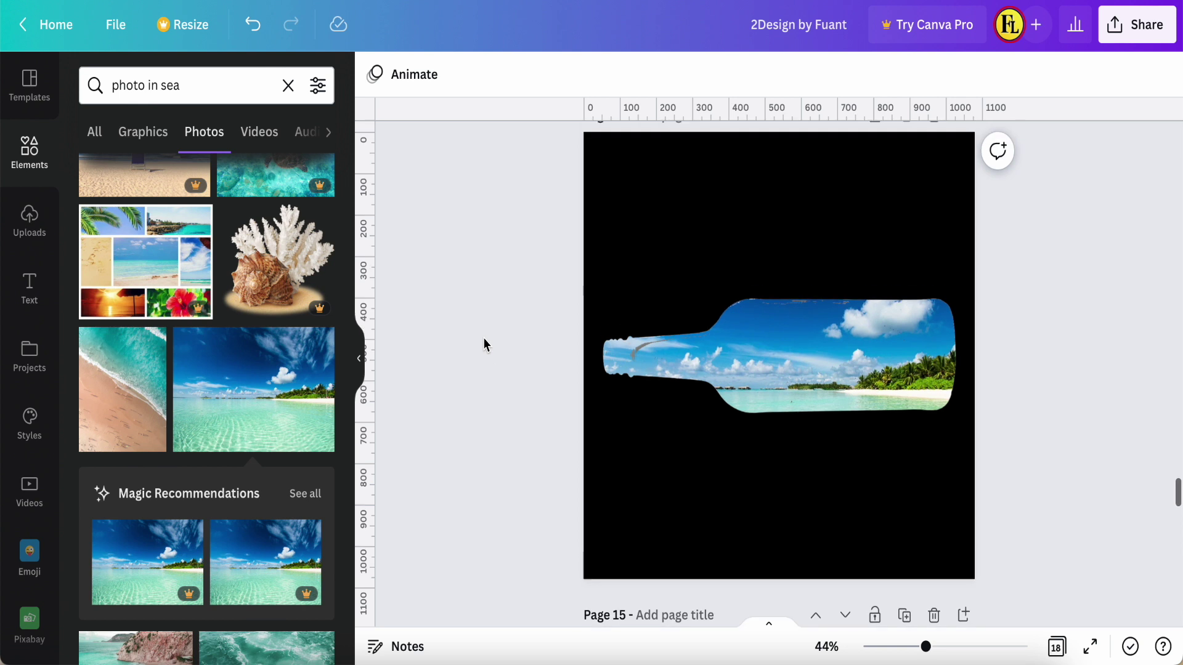
scroll(818, 211, up, 1)
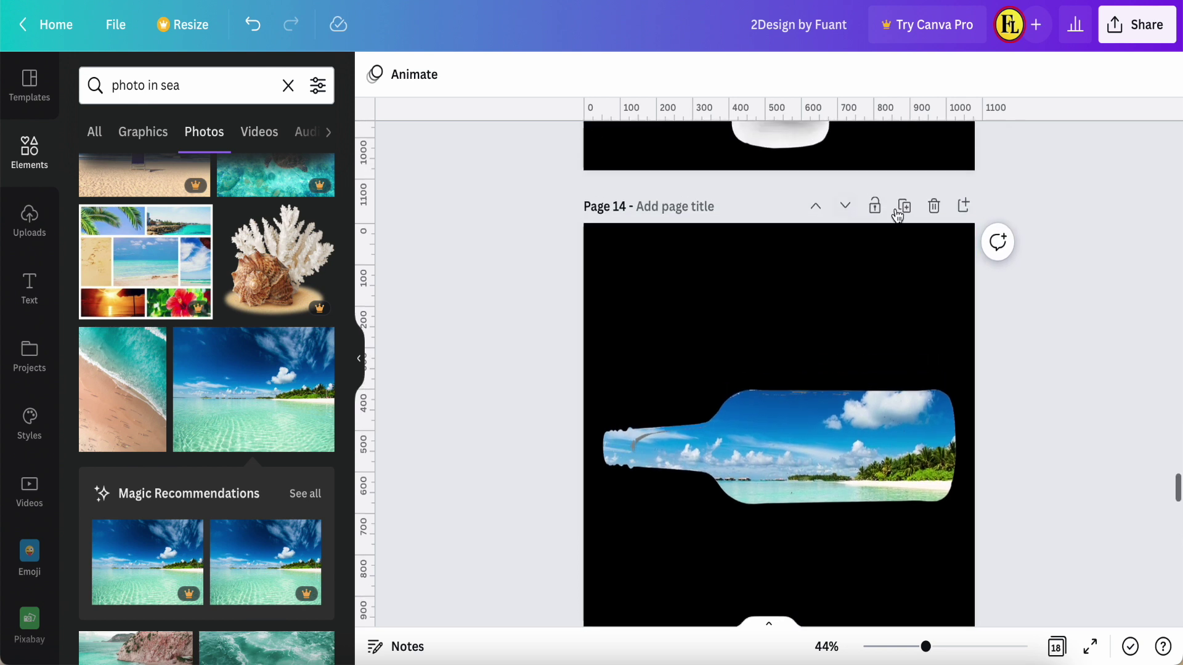
click(963, 209)
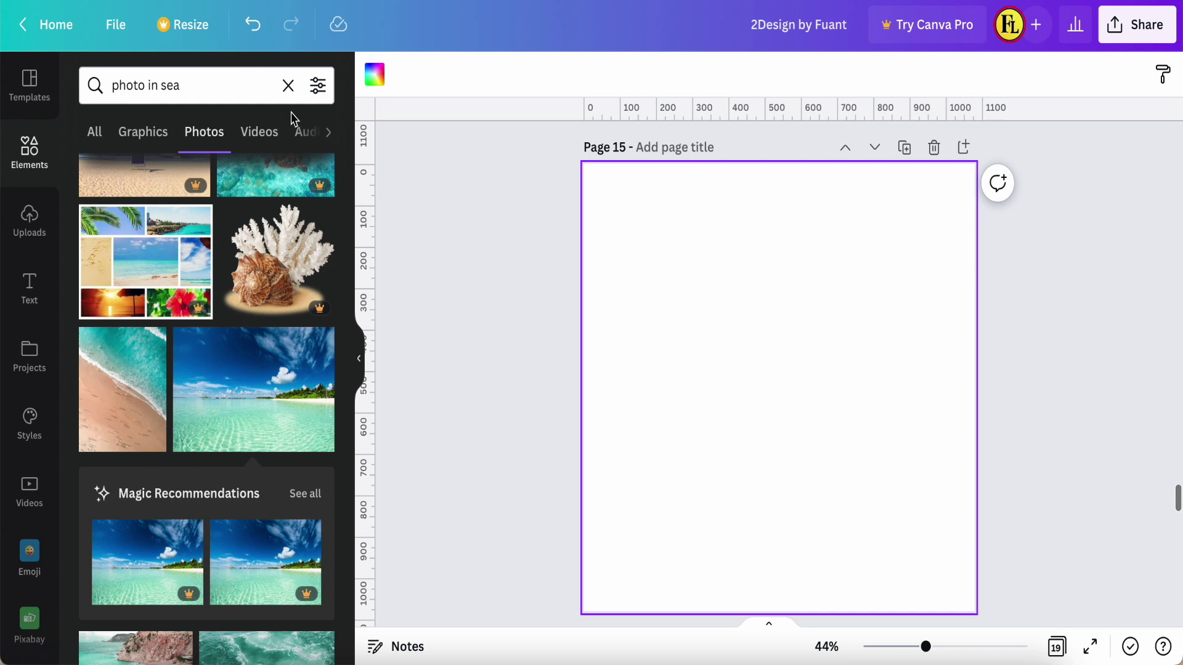
scroll(259, 196, up, 5)
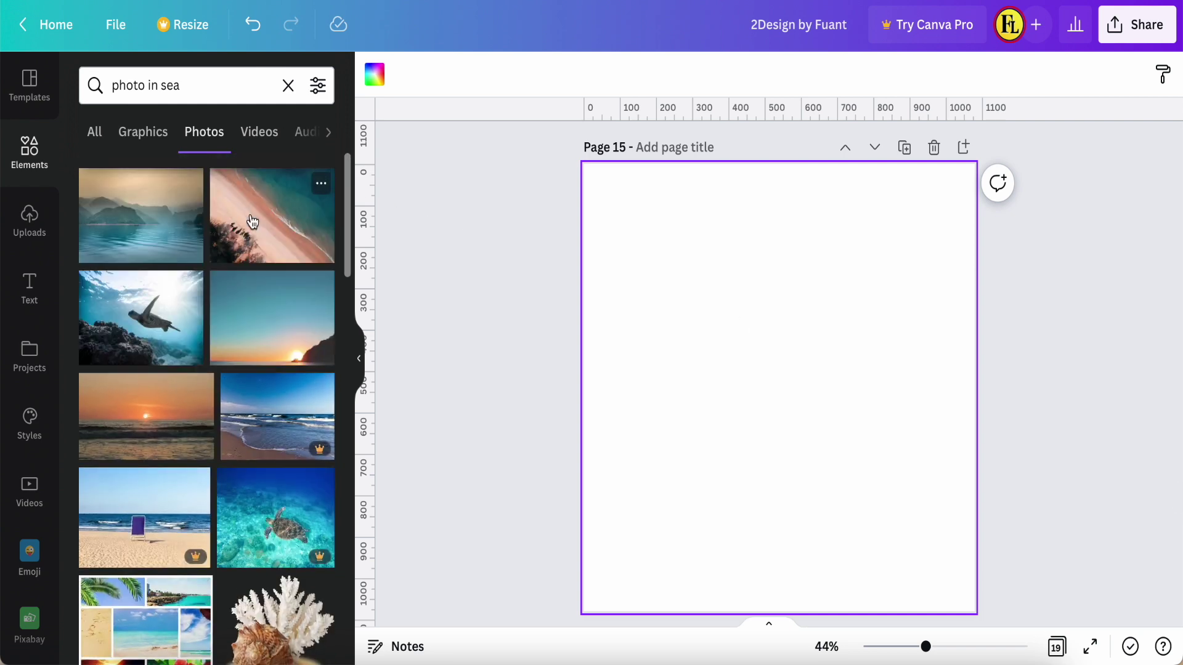
- Search the photos for 'sand' and scroll through the results
click(191, 91)
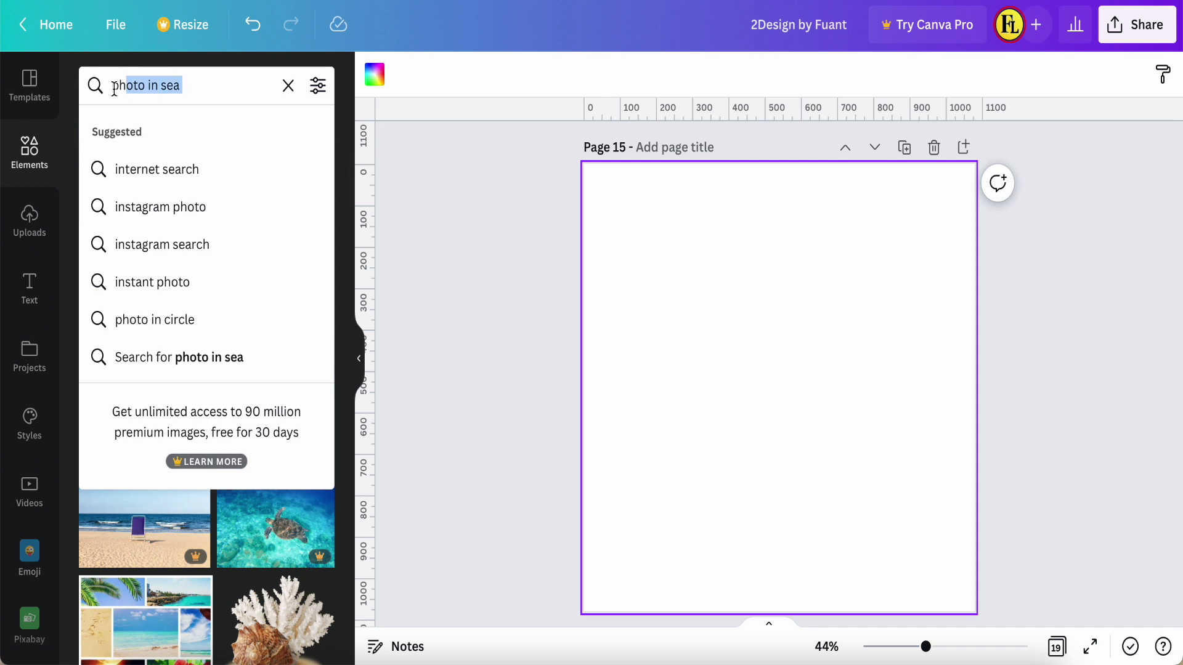
text(sand)
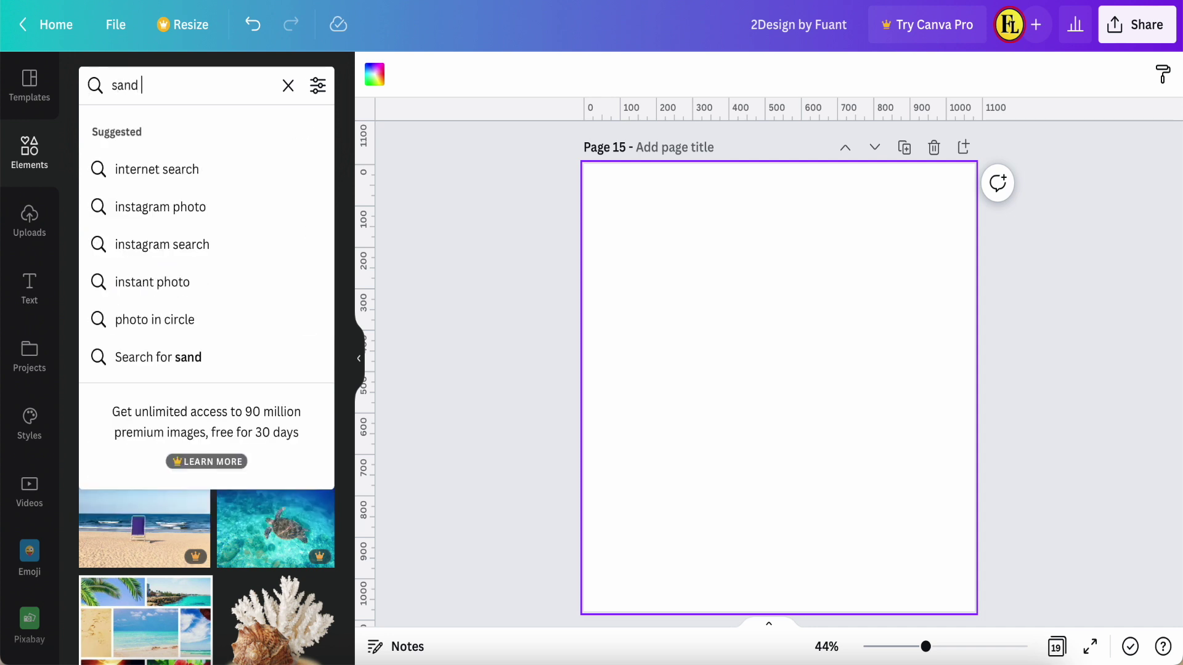
key(Return)
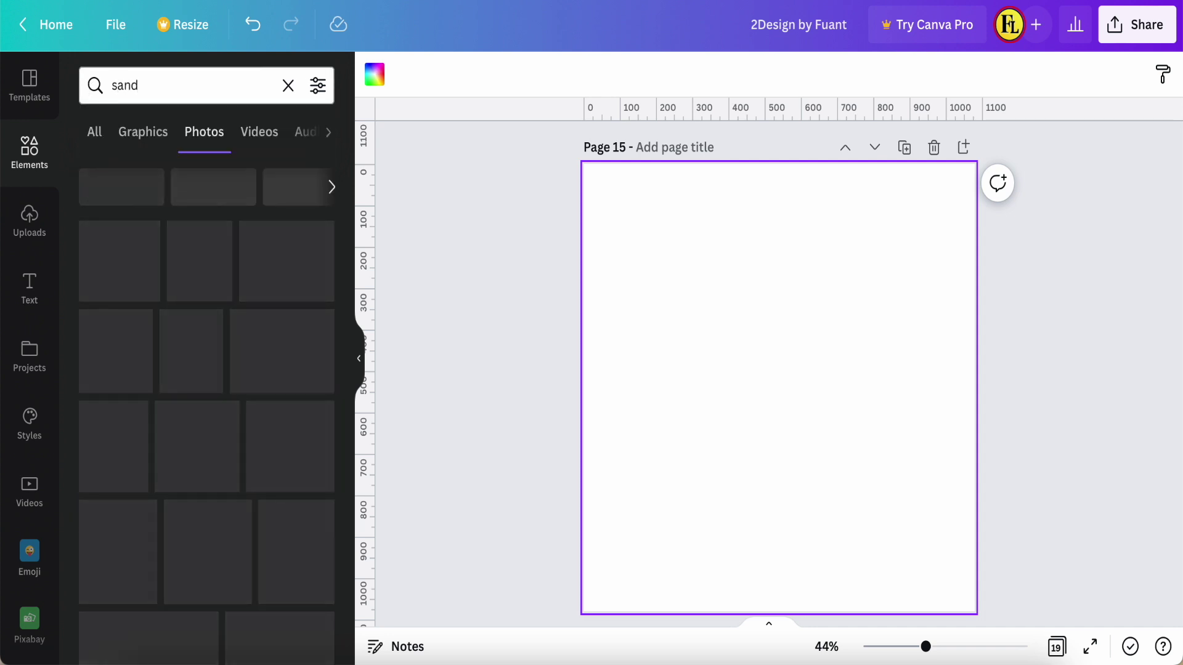
scroll(205, 398, down, 10)
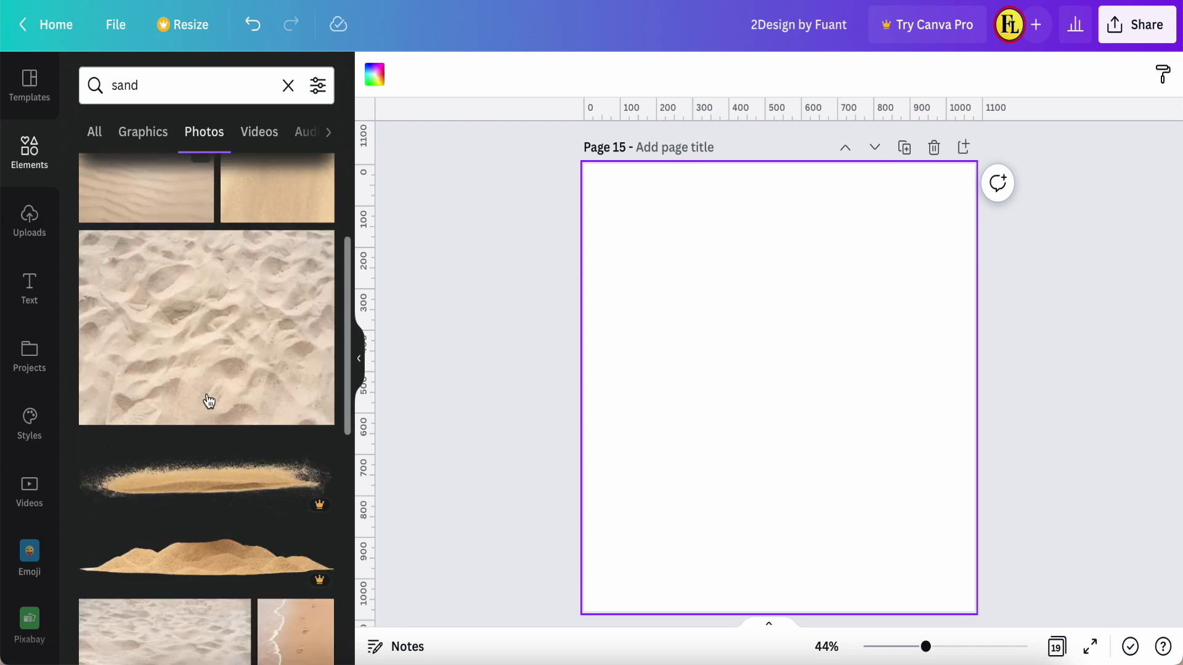
scroll(209, 402, down, 1)
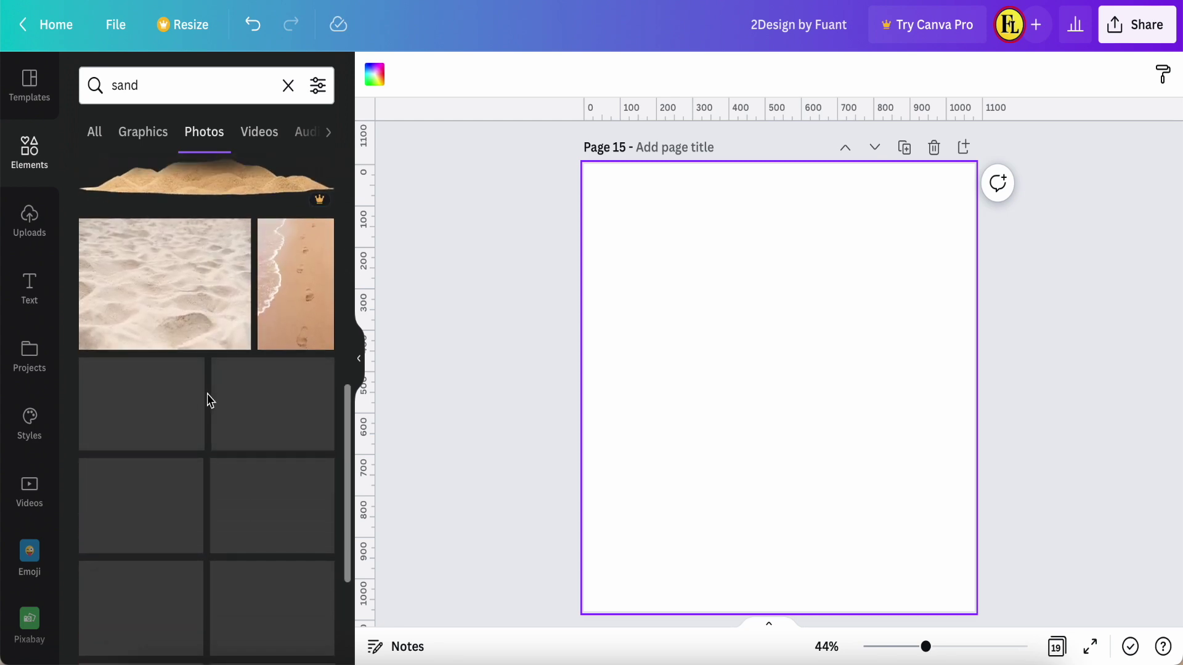
scroll(207, 394, down, 3)
scroll(207, 394, down, 2)
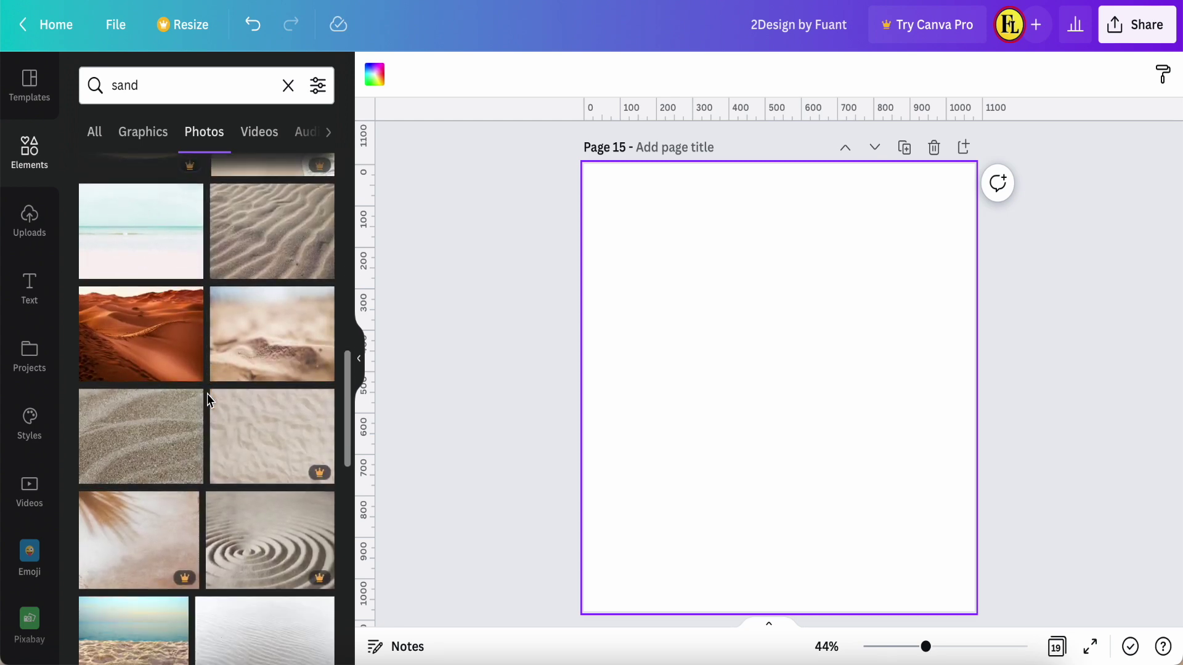
- Set the blurred close-up sand photo as page 15's background, then show the uploads
click(265, 354)
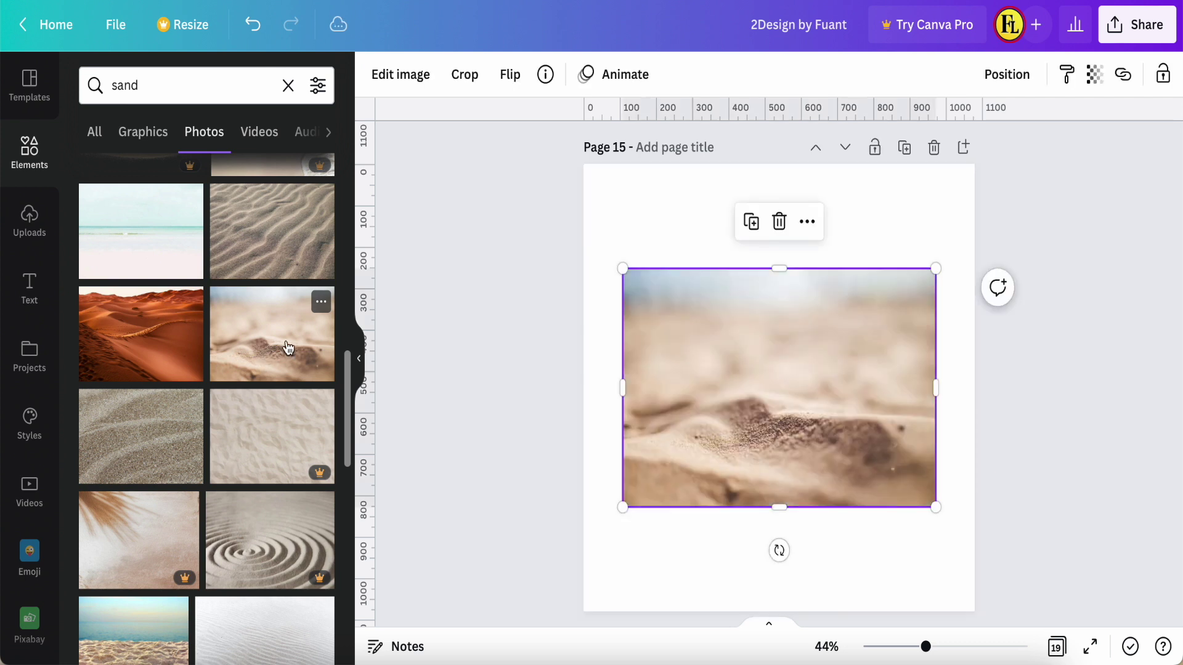
right_click(732, 384)
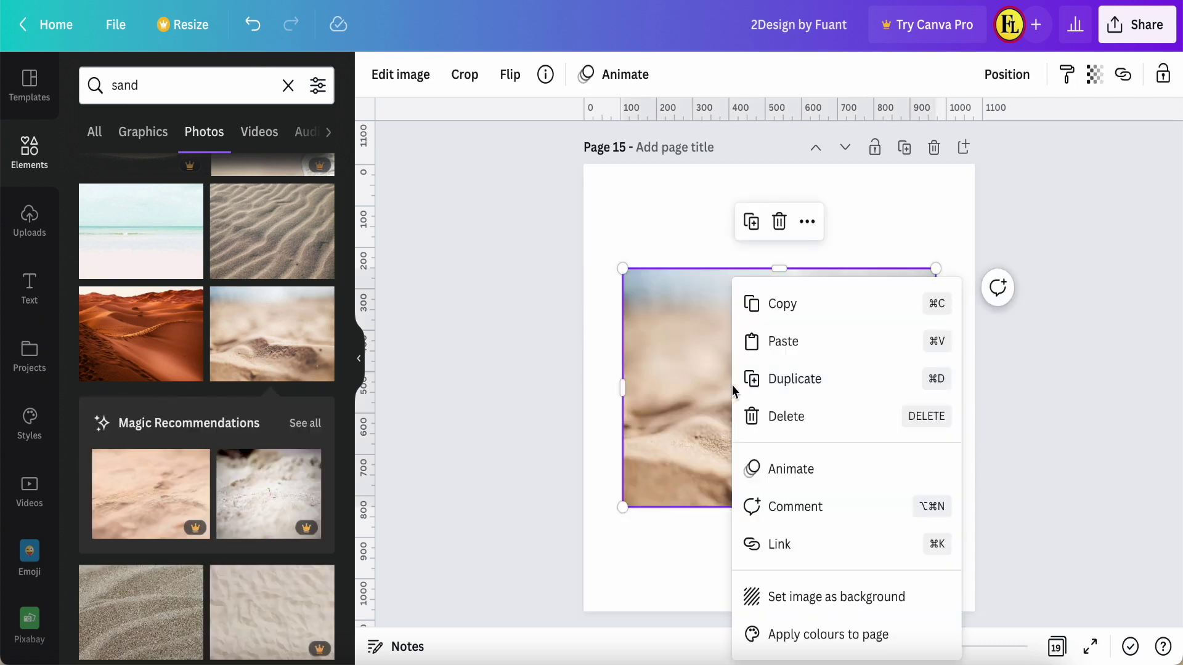
click(814, 597)
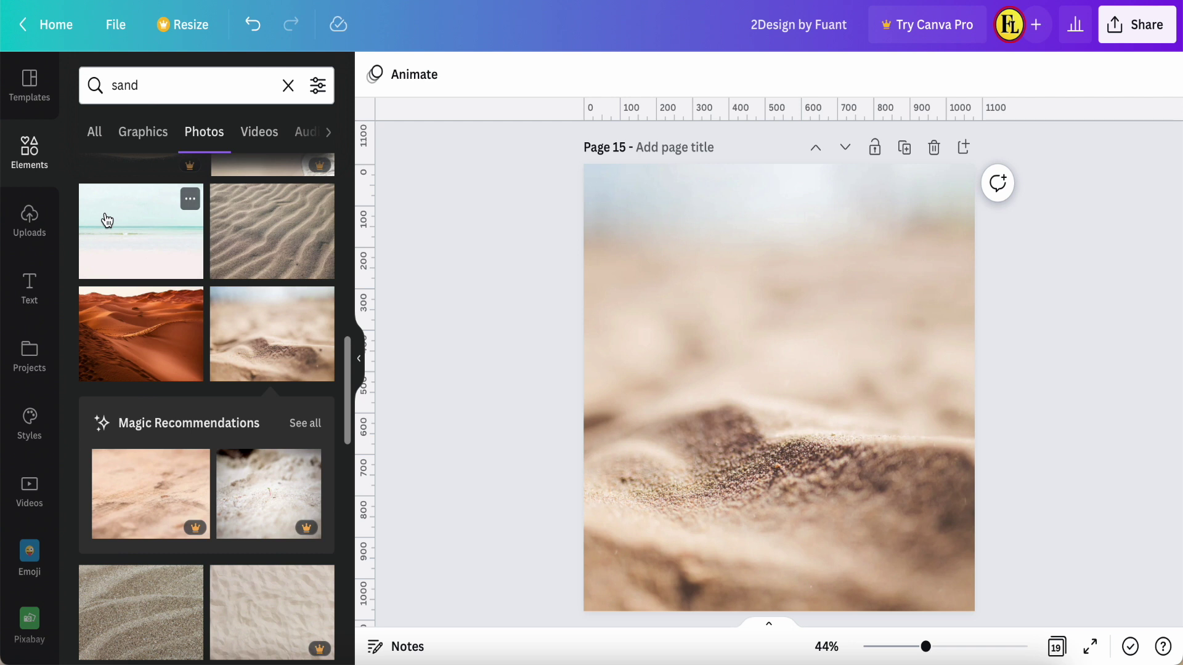
click(288, 85)
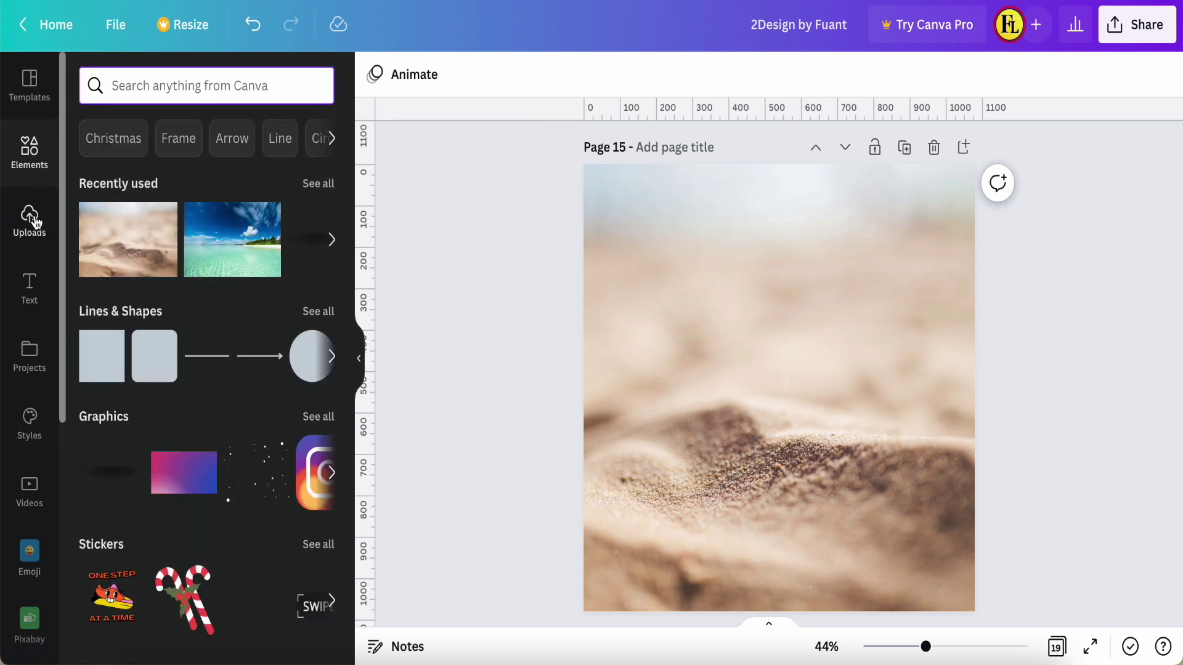
click(32, 227)
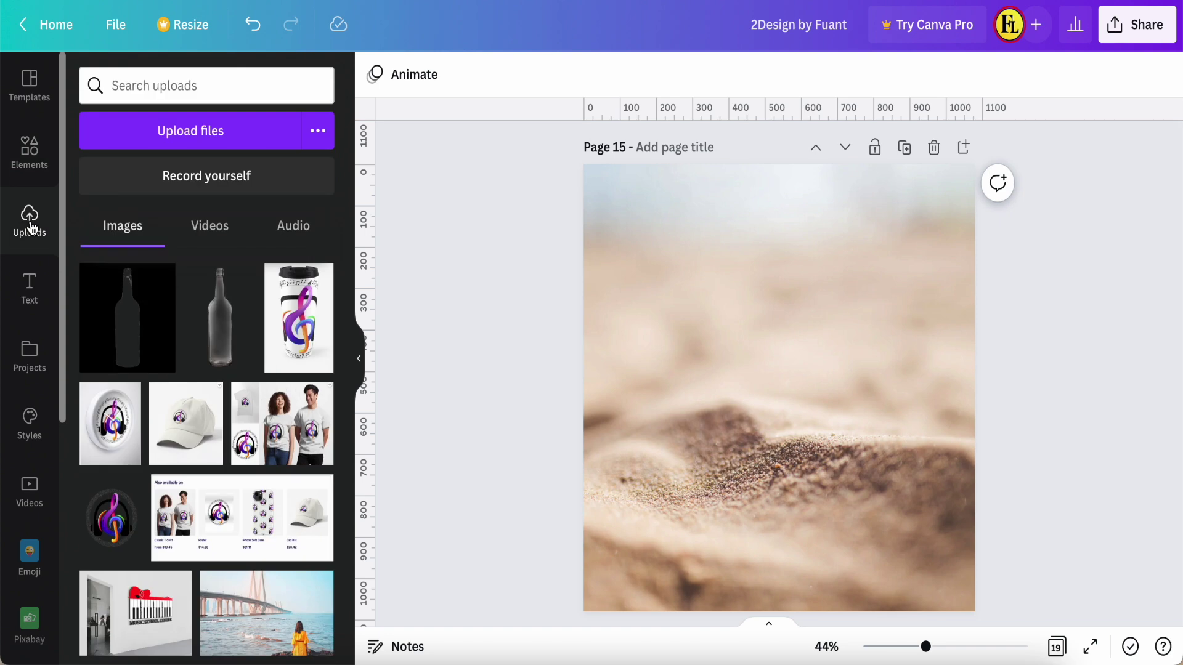
- Upload the bottle-shaped tropical beach PNG from the Downloads folder
click(168, 140)
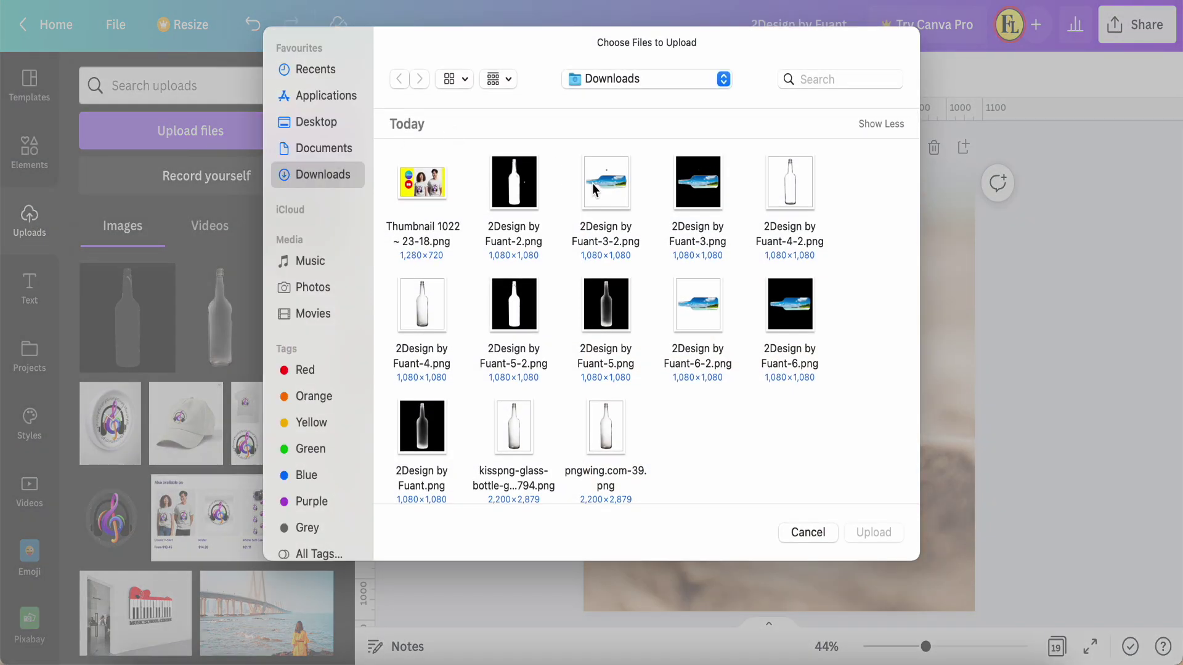
click(708, 328)
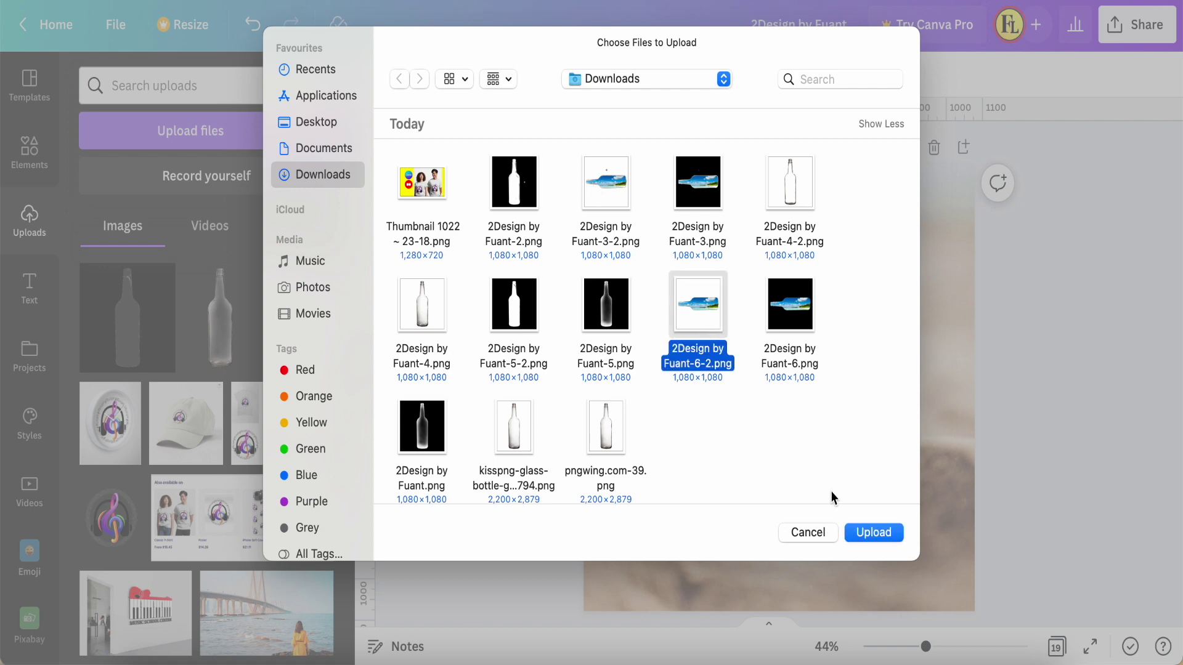
click(875, 530)
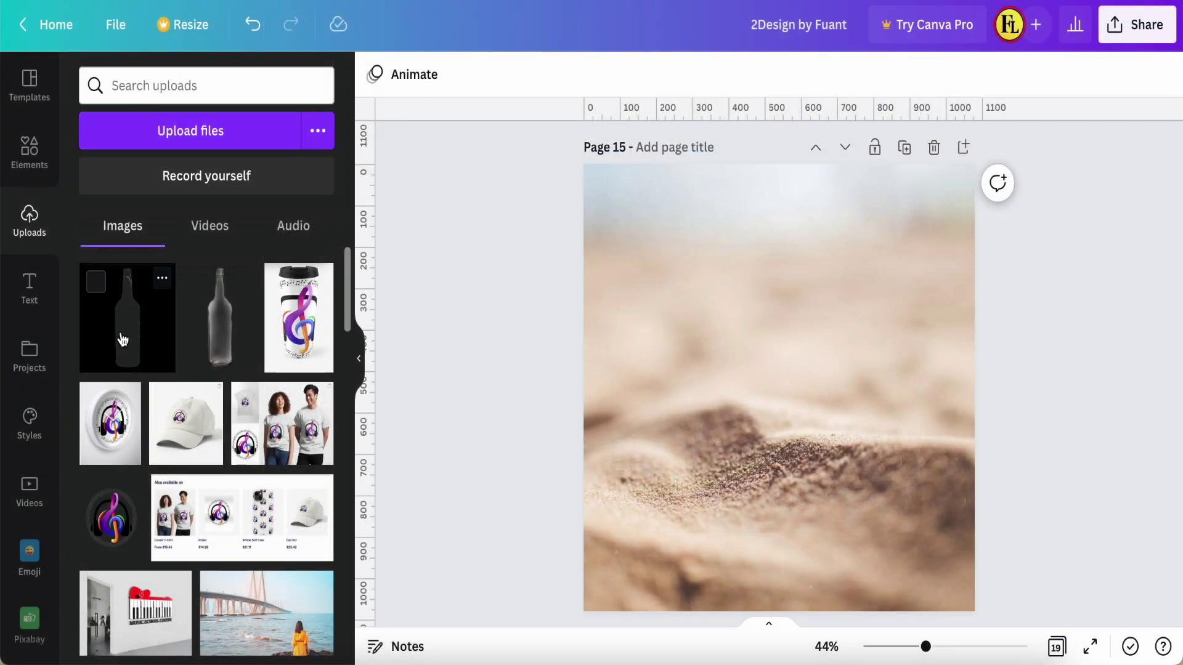
- Add the bottle-shaped beach scene, move it lower, and trim its frame top and bottom
click(128, 327)
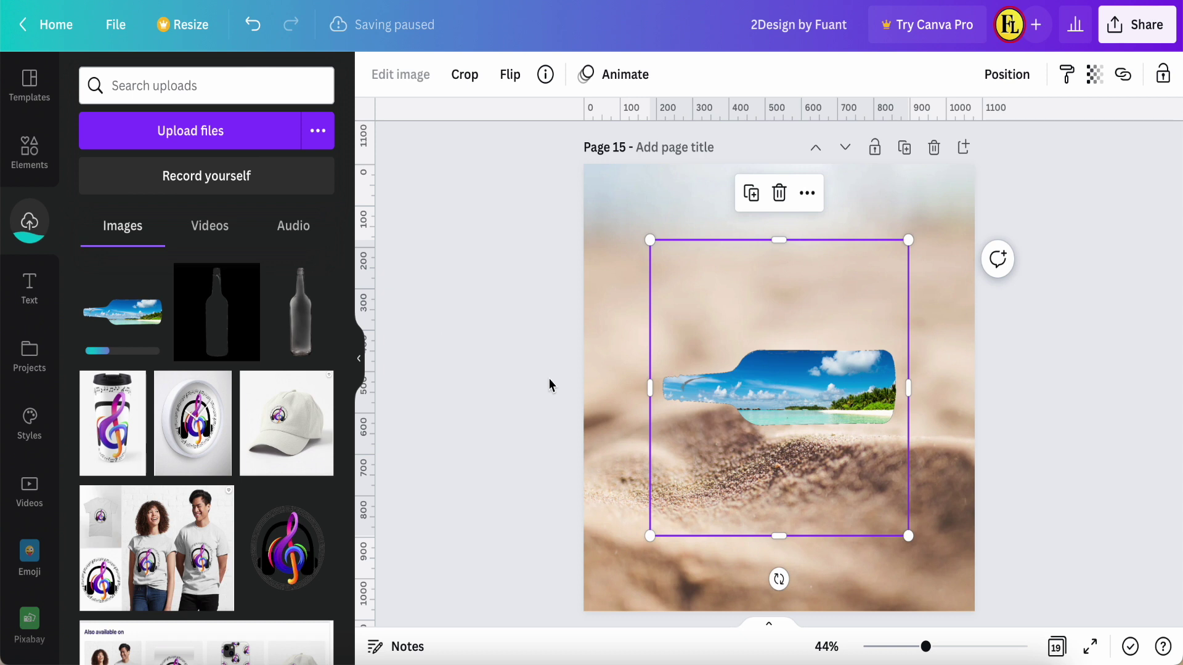
scroll(736, 416, down, 3)
scroll(768, 394, up, 3)
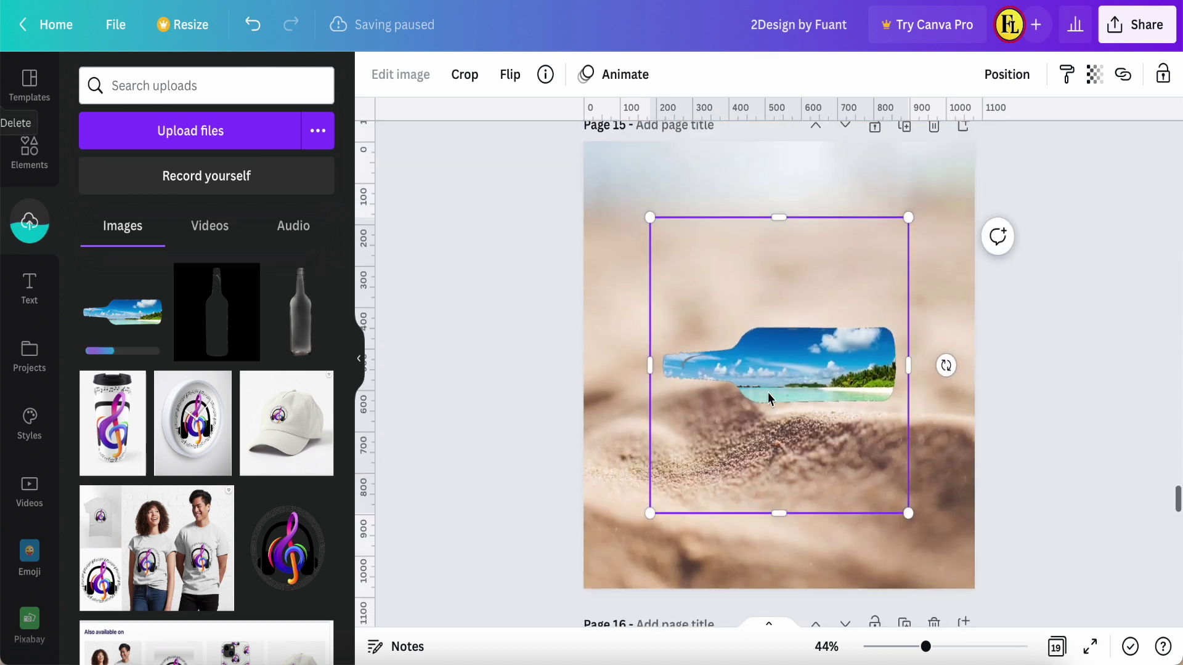
drag(805, 425, 804, 504)
scroll(881, 468, down, 1)
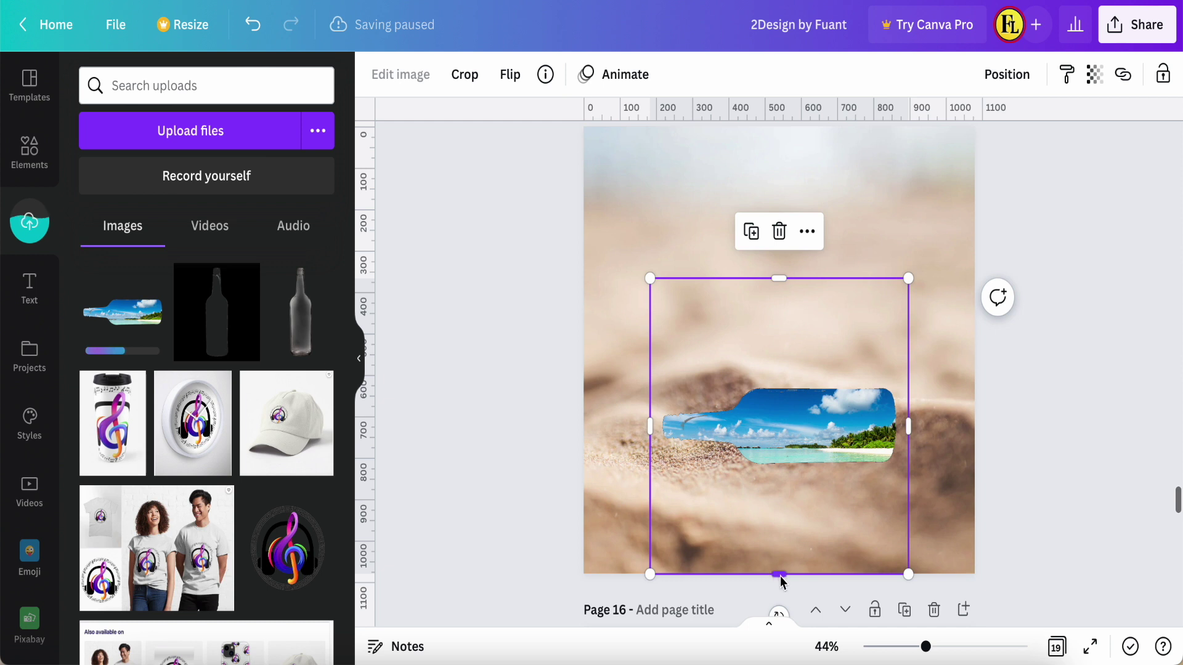
drag(780, 576, 780, 484)
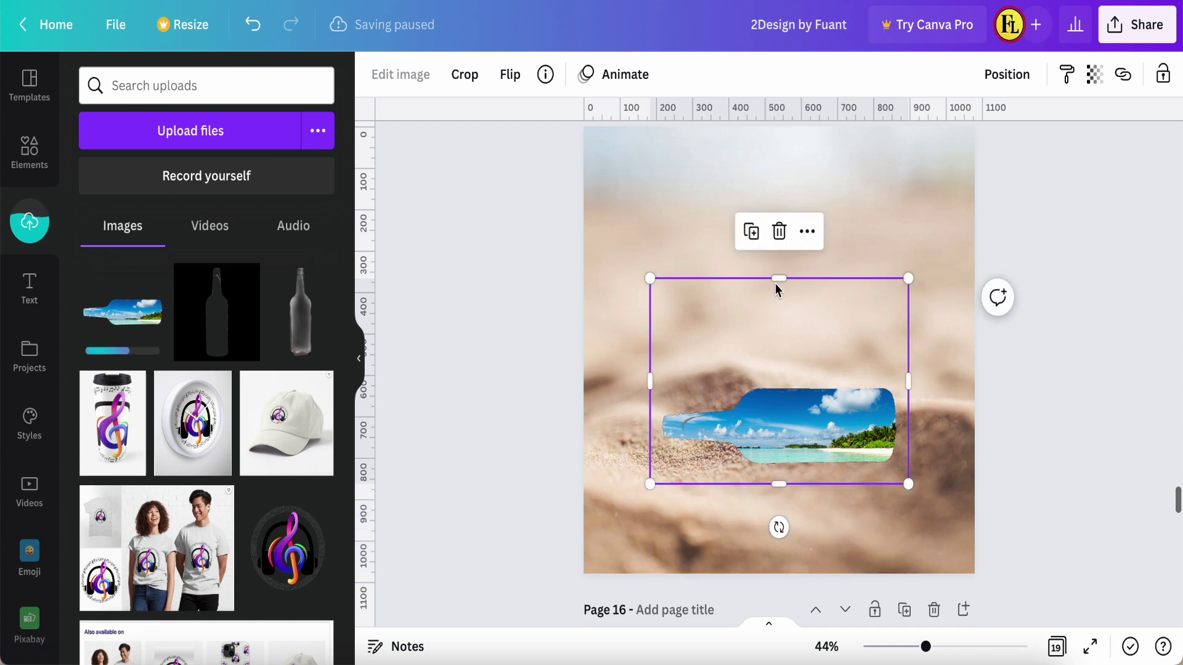
drag(777, 280, 780, 369)
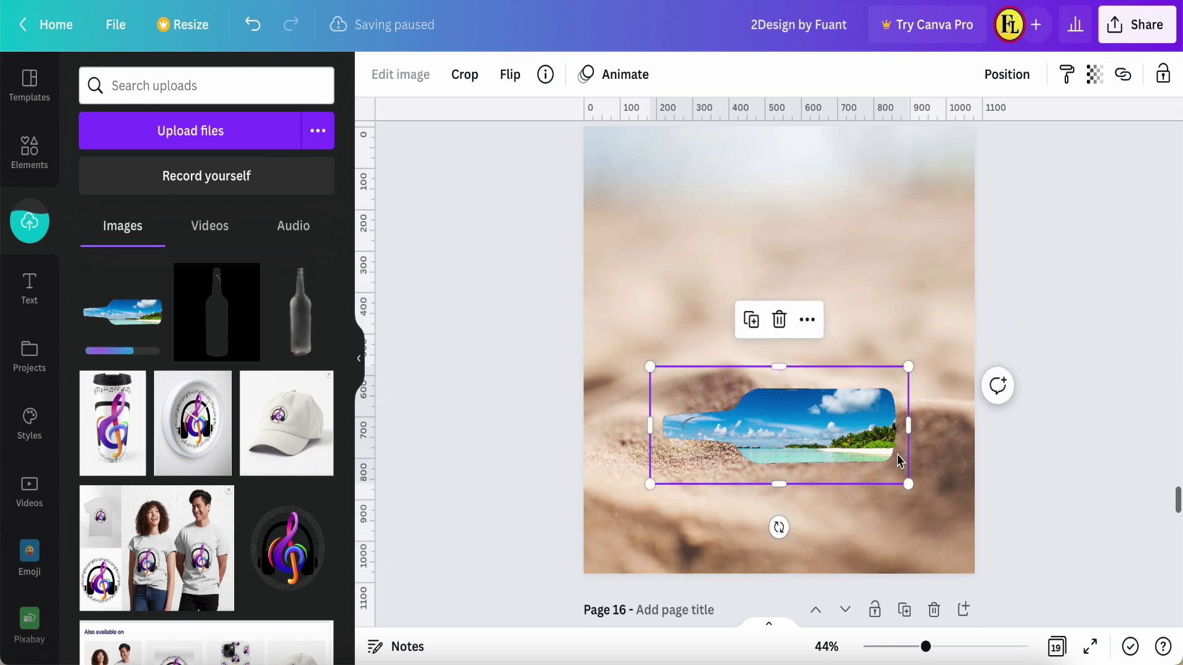
- Tilt the beach scene about 11° clockwise, enlarge it, and position it across the lower page
mouse_move(778, 528)
mouse_down()
mouse_move(747, 530)
mouse_move(761, 529)
mouse_up()
drag(796, 445, 801, 474)
drag(897, 541, 948, 579)
drag(662, 365, 603, 302)
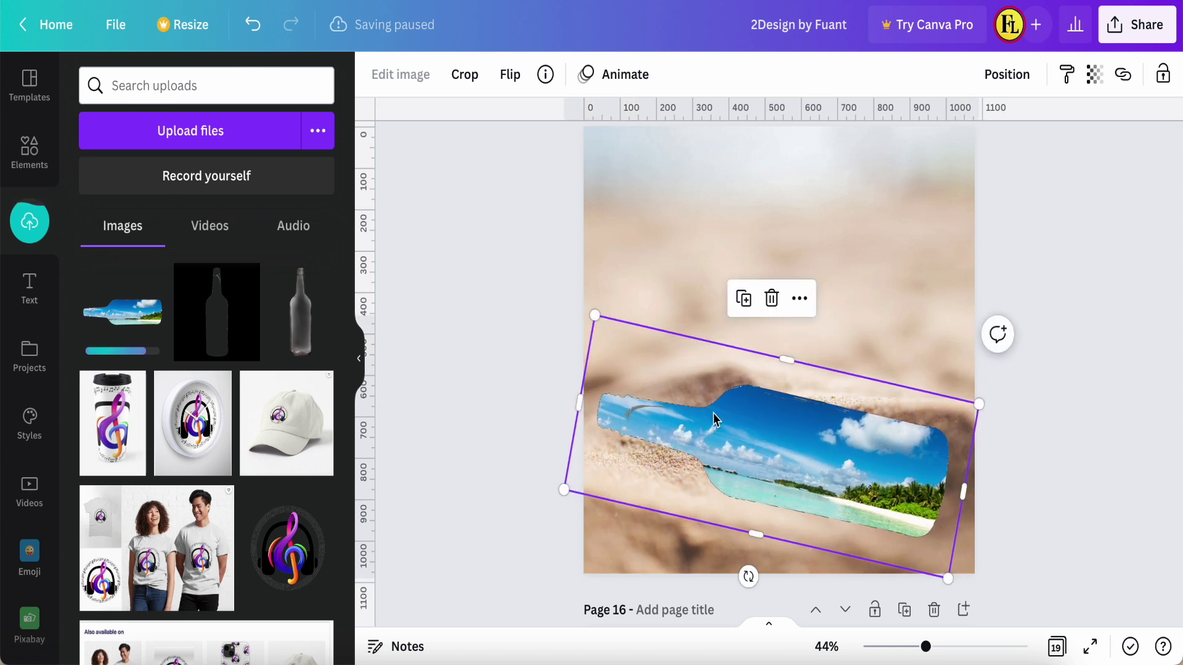
drag(759, 459, 766, 464)
click(482, 332)
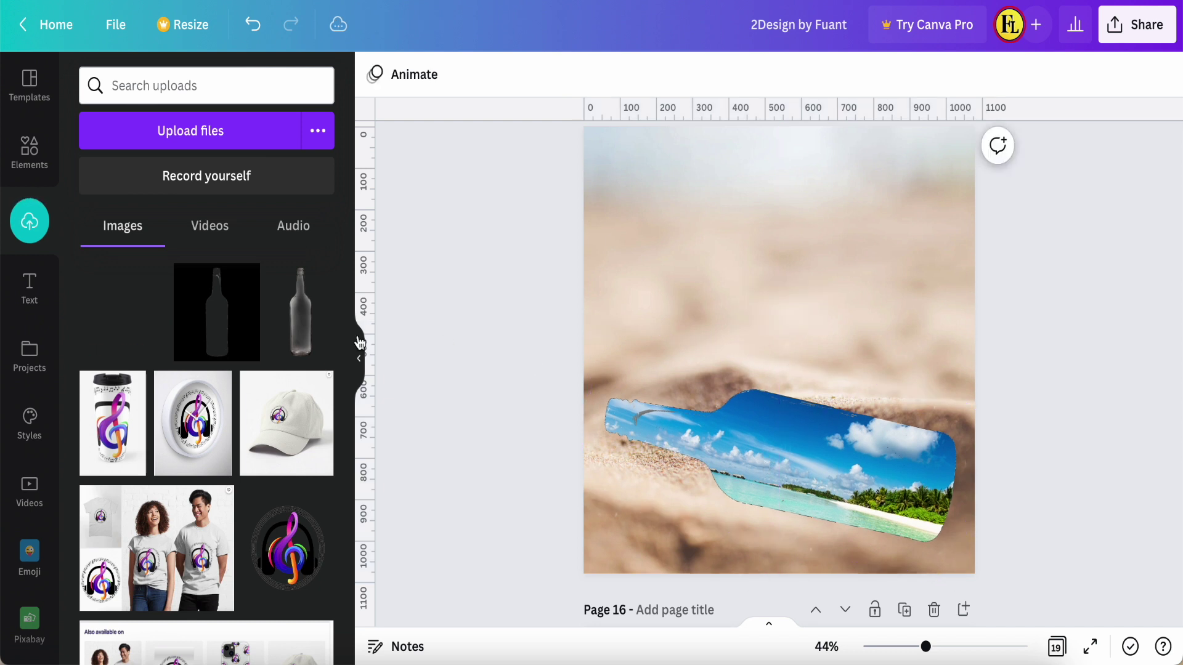
- Add the transparent glass bottle, rotate it to -74°, and place it over the beach scene
click(302, 333)
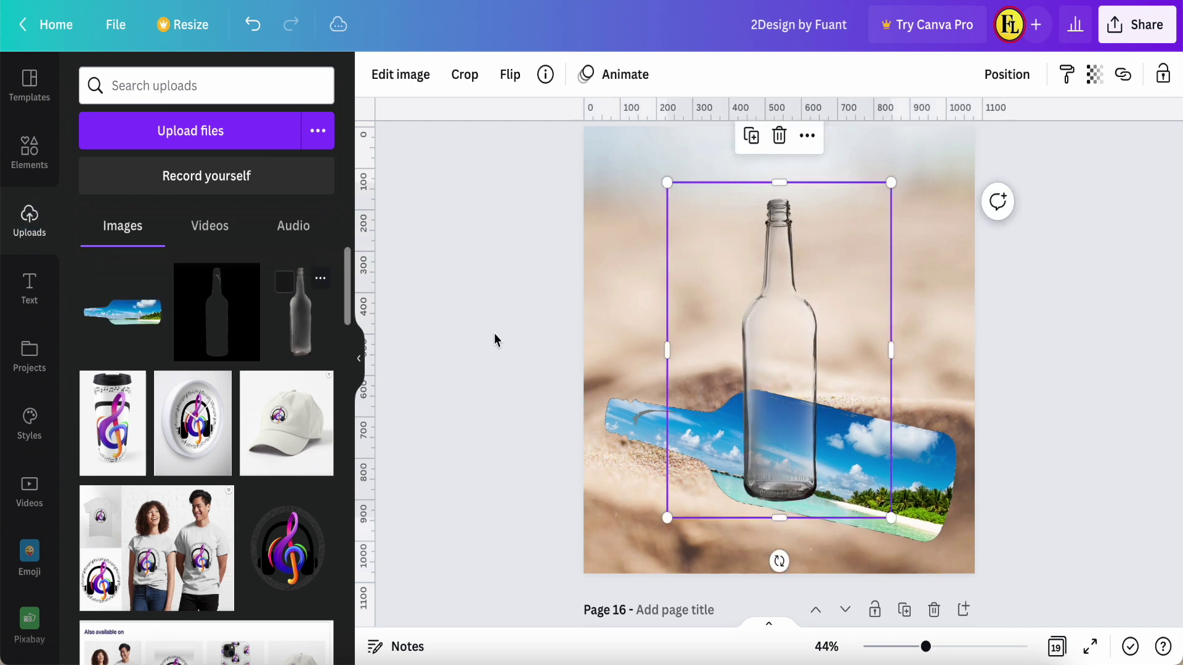
drag(781, 562, 956, 401)
drag(861, 377, 894, 492)
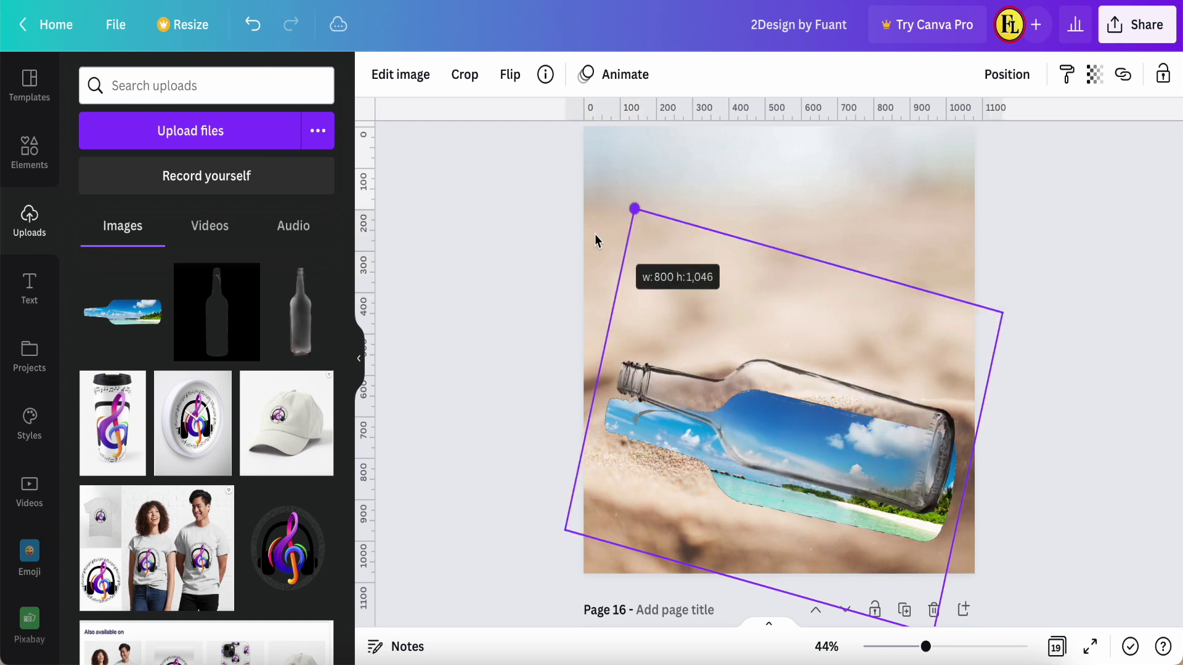
- Enlarge the glass bottle, trim its frame top and bottom, and shift it down about 50 px
drag(595, 239, 591, 234)
drag(812, 255, 803, 336)
drag(746, 585, 753, 546)
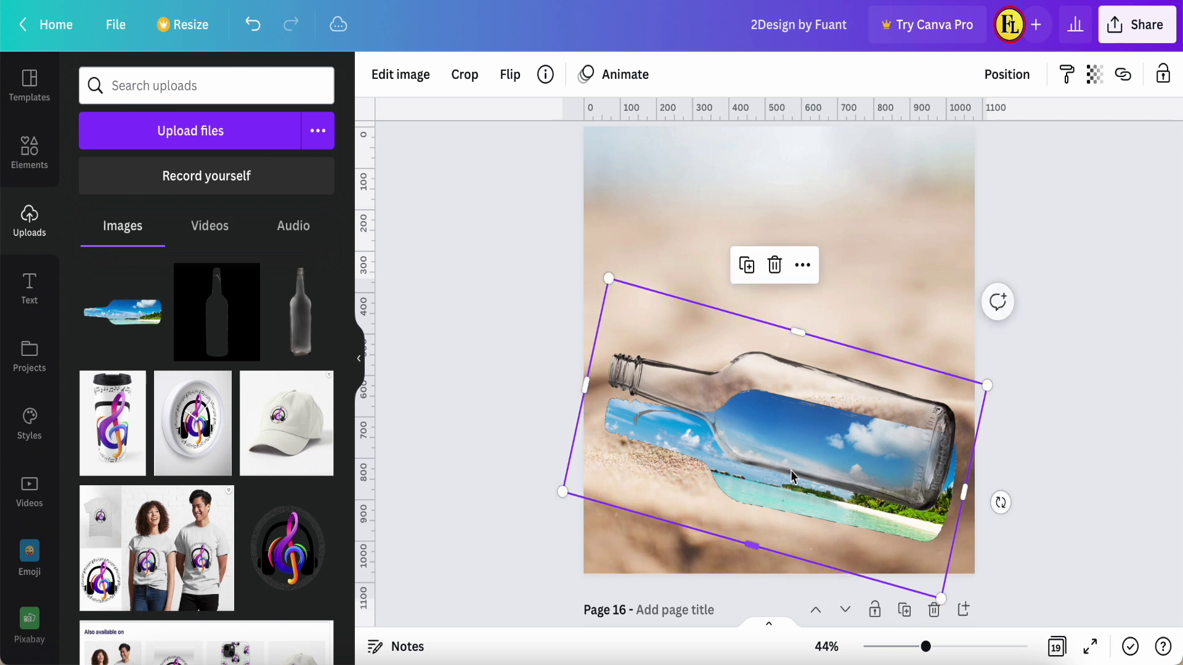
drag(810, 448, 815, 472)
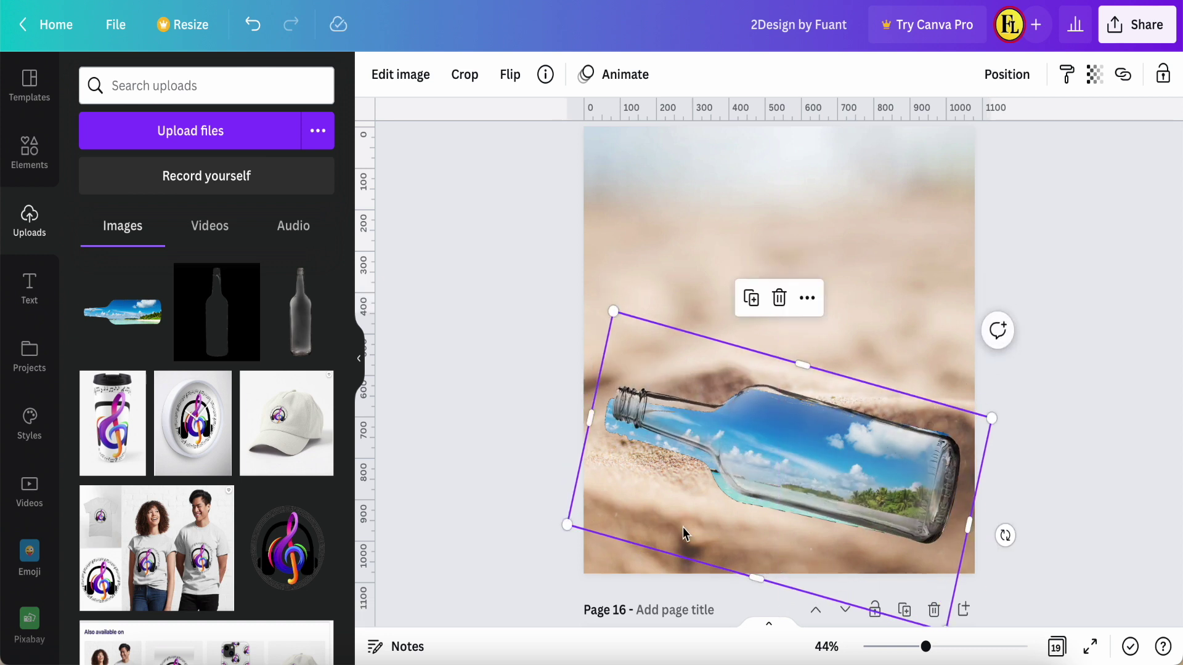
click(487, 515)
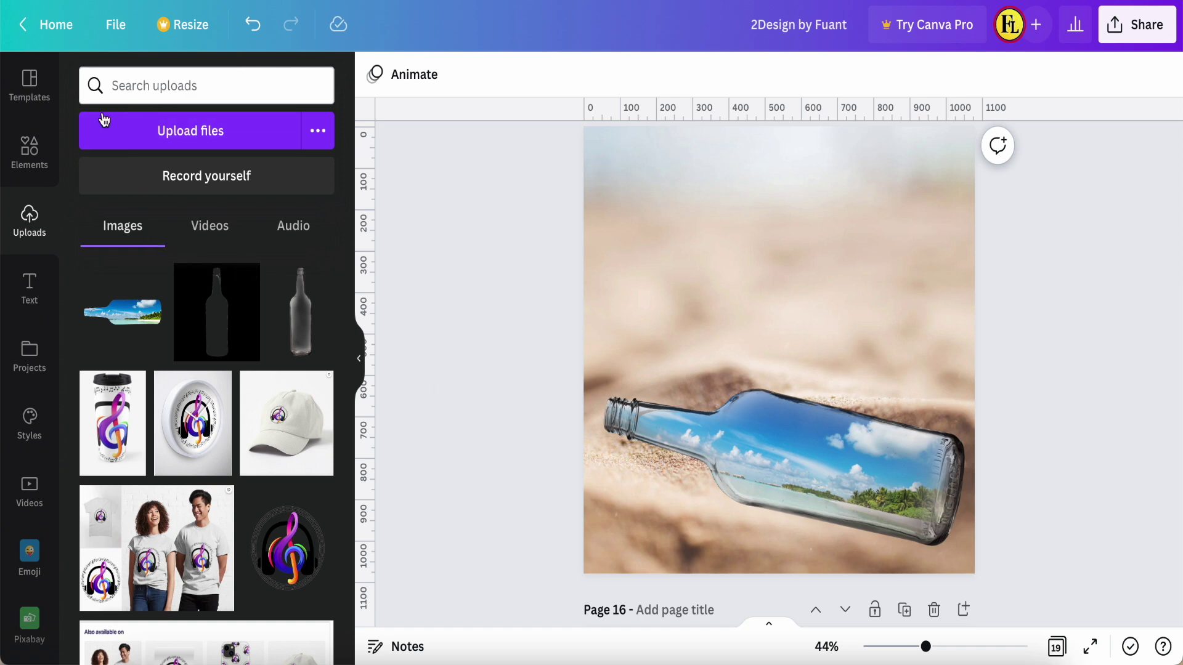
click(30, 151)
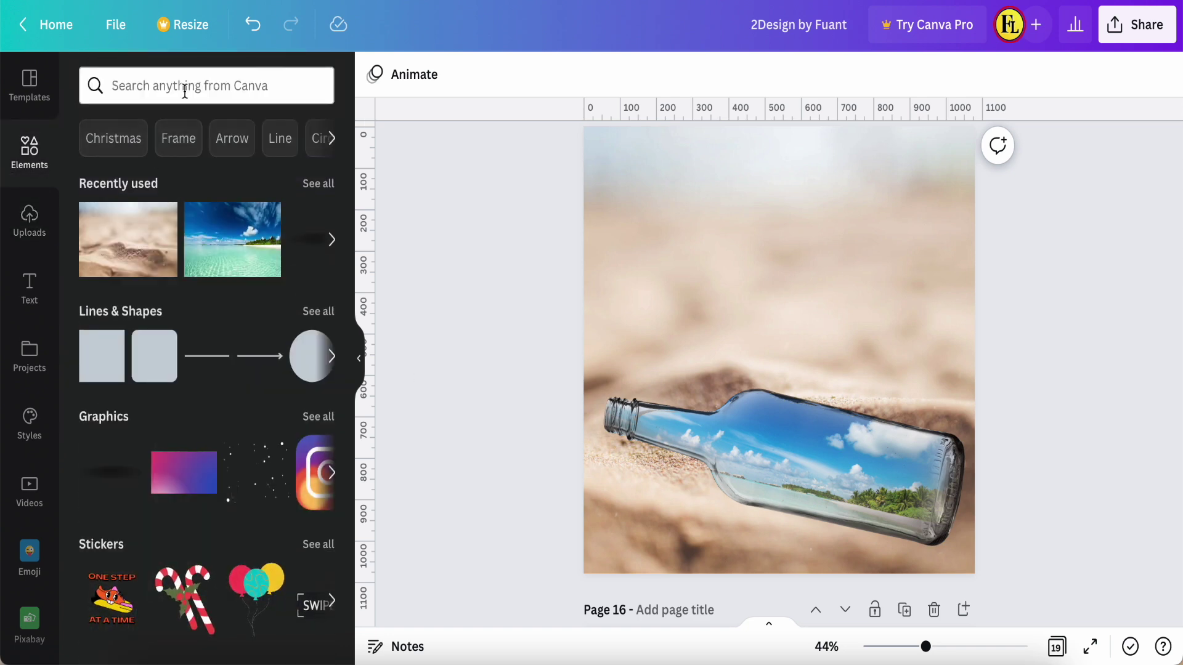
- Search Elements for 'sha' and add the first soft shadow graphic
click(185, 90)
text(shadow)
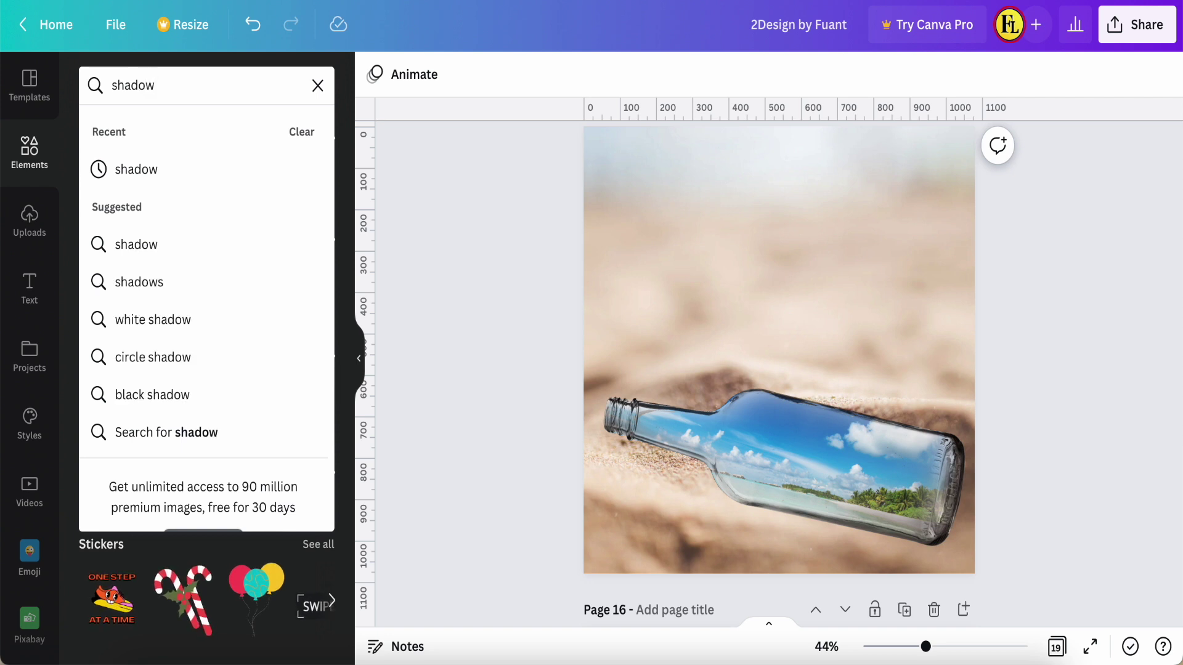
key(Return)
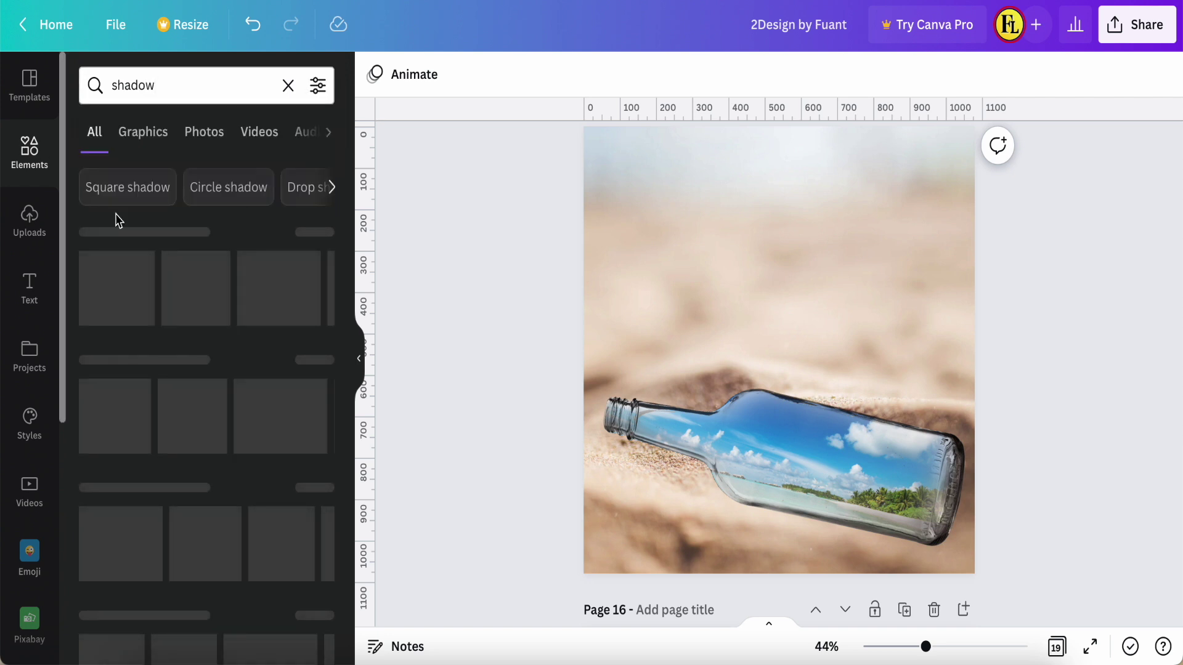
click(114, 299)
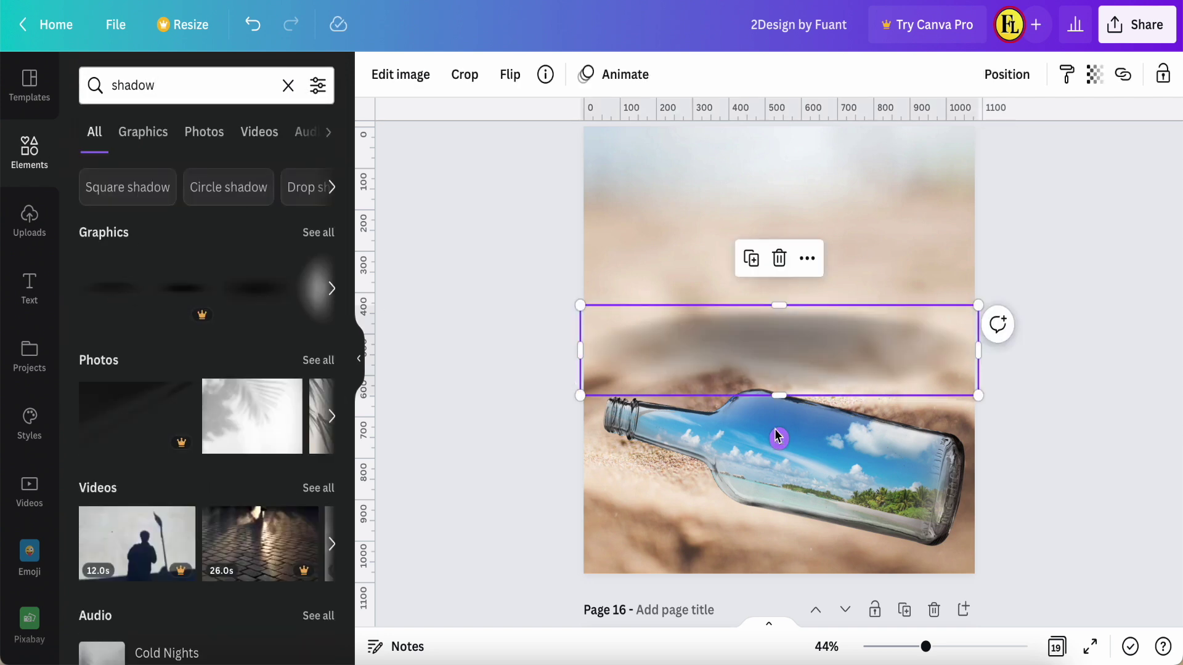
- Tilt the shadow about 13°, move it beneath the bottle, and send it to back
mouse_move(778, 440)
mouse_down()
mouse_move(734, 445)
mouse_move(759, 435)
mouse_up()
drag(777, 359, 777, 516)
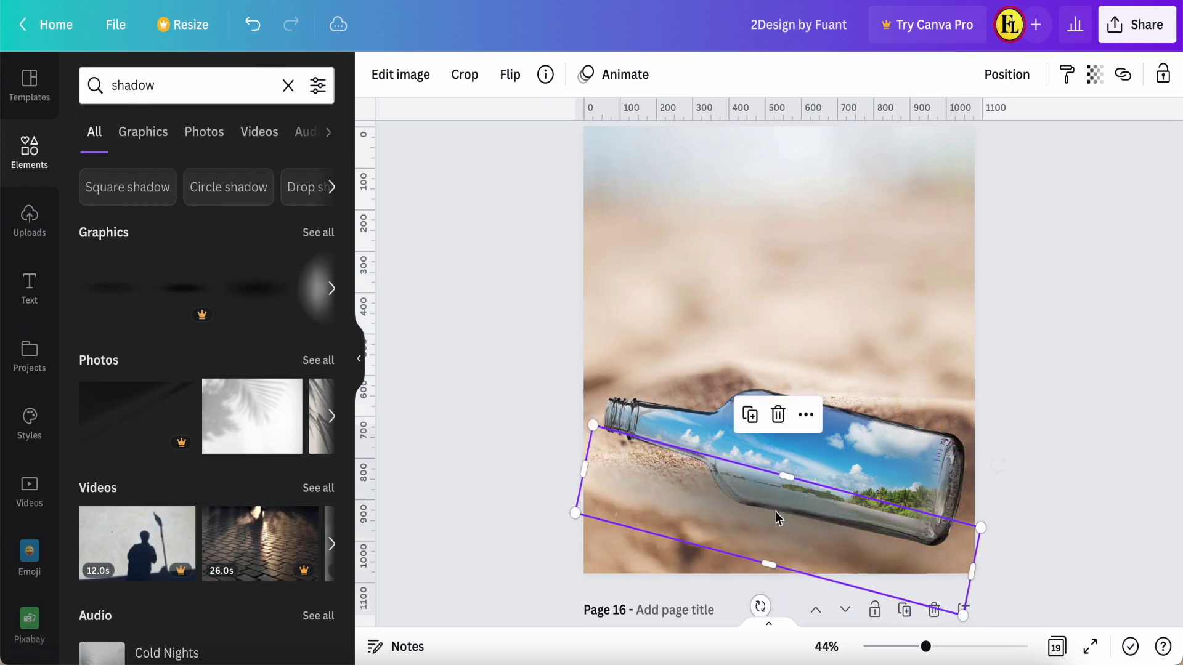
right_click(782, 530)
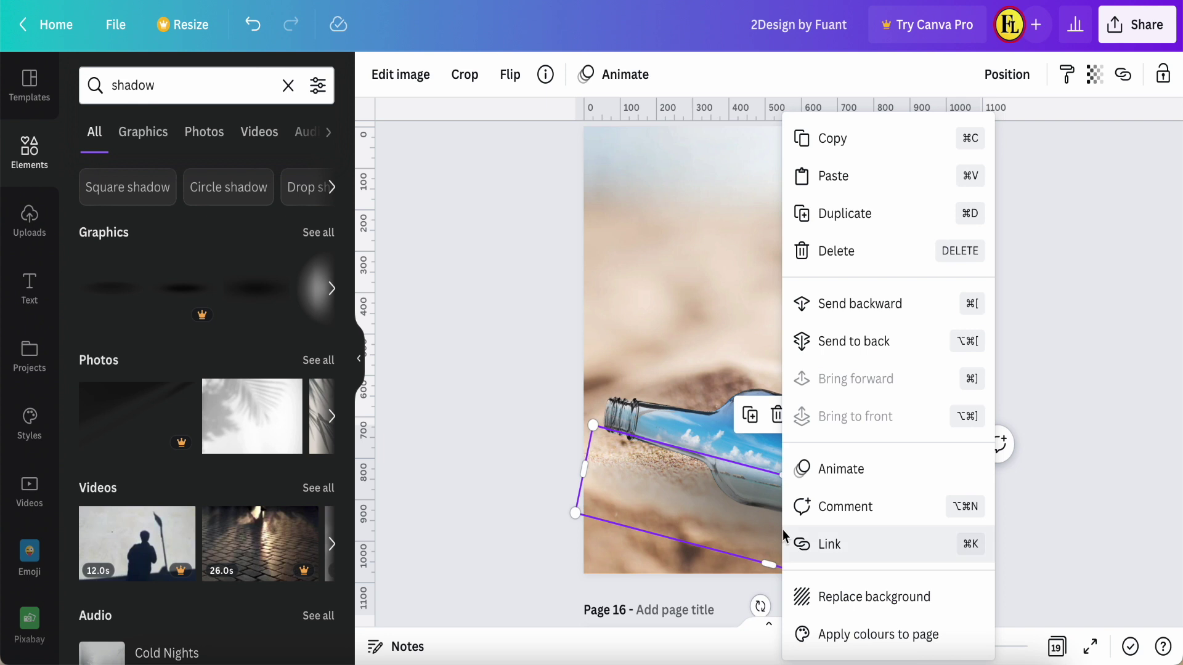
click(847, 340)
click(520, 453)
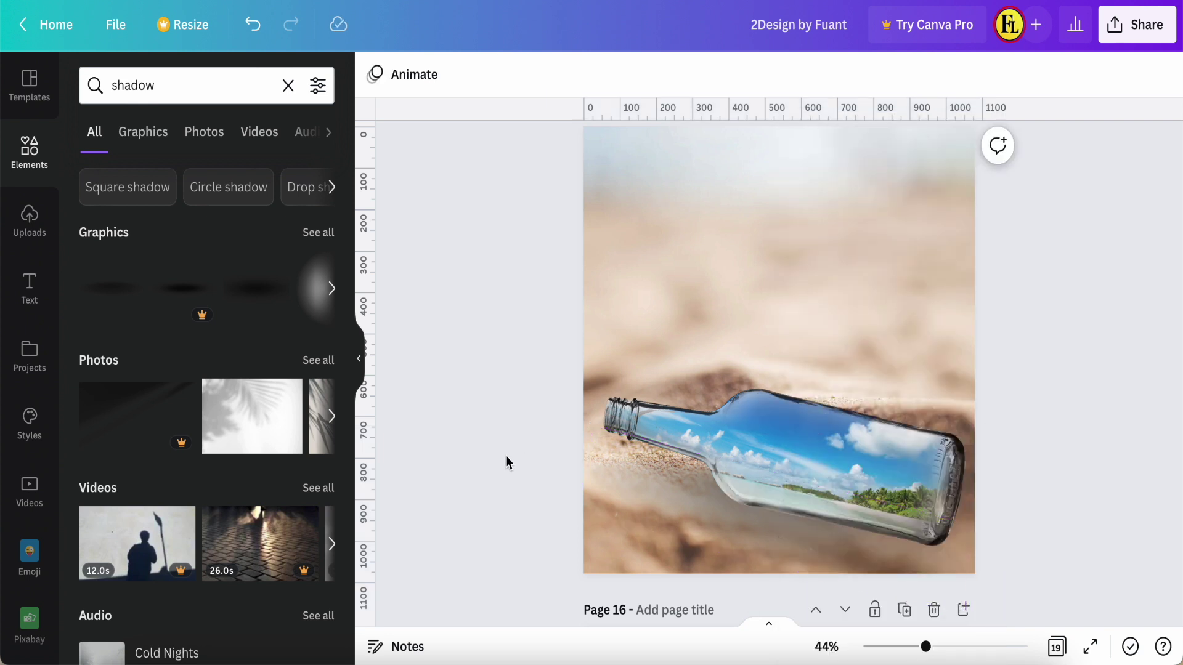